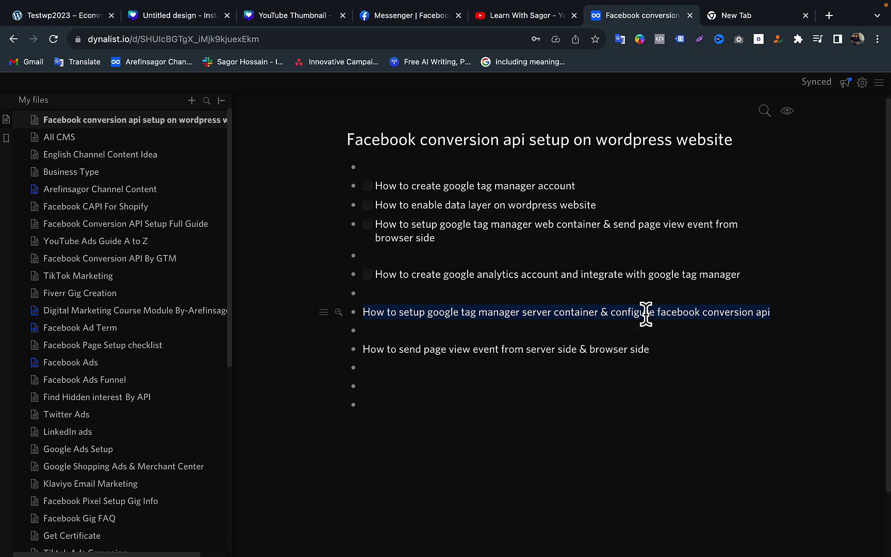
Switch from the Dynalist outline to the Google Tag Manager desktop space.
key("ctrl+Up")
Open the Admin settings for the Myrobd account and its Myrobd - Web container.
left_click(520, 53)
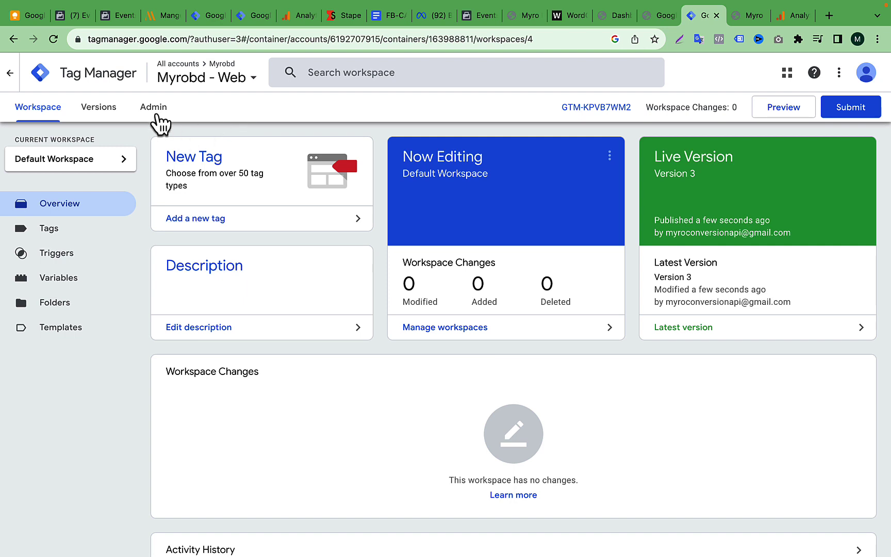
left_click(156, 111)
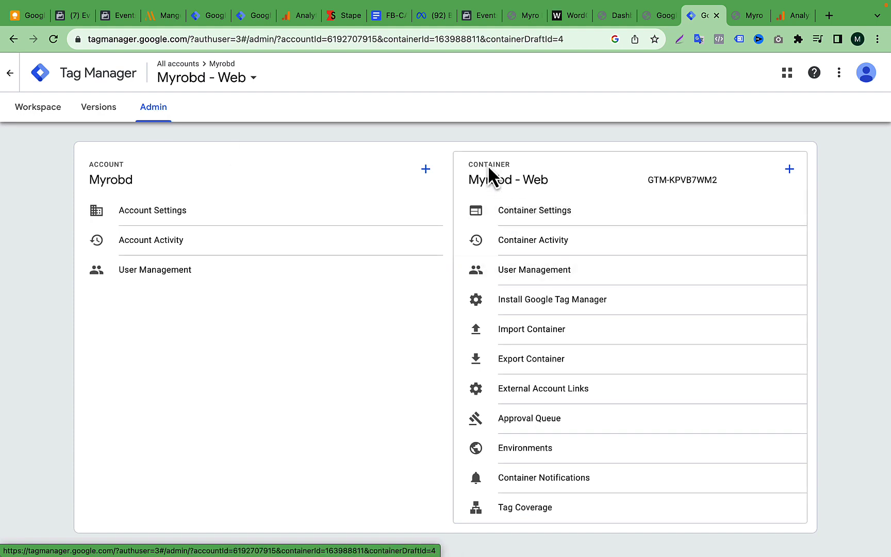
Add a new container to the account and name it Myrobd-Server.
left_click(789, 170)
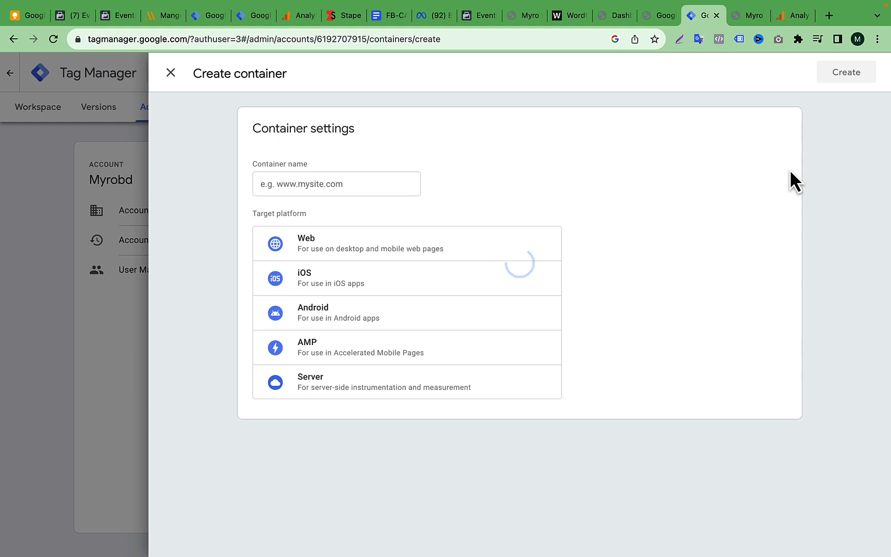
left_click(344, 186)
type("M")
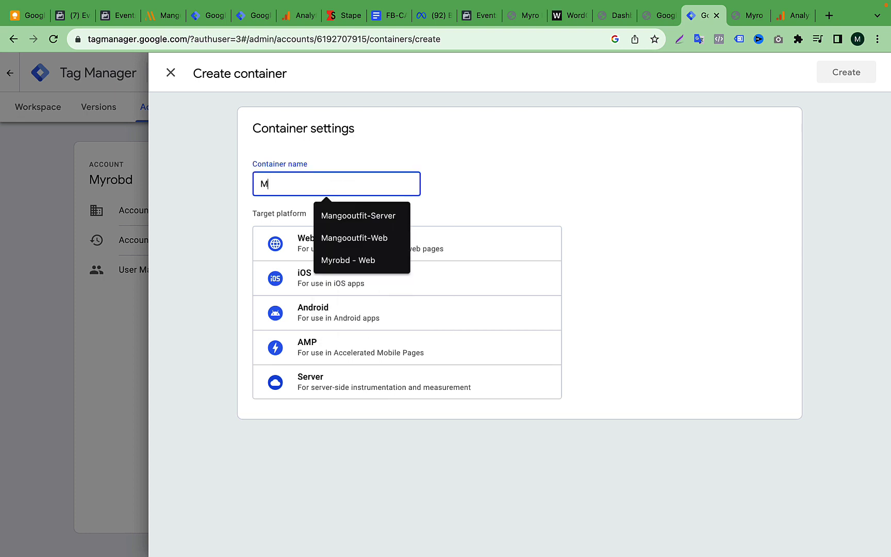
type("yro-")
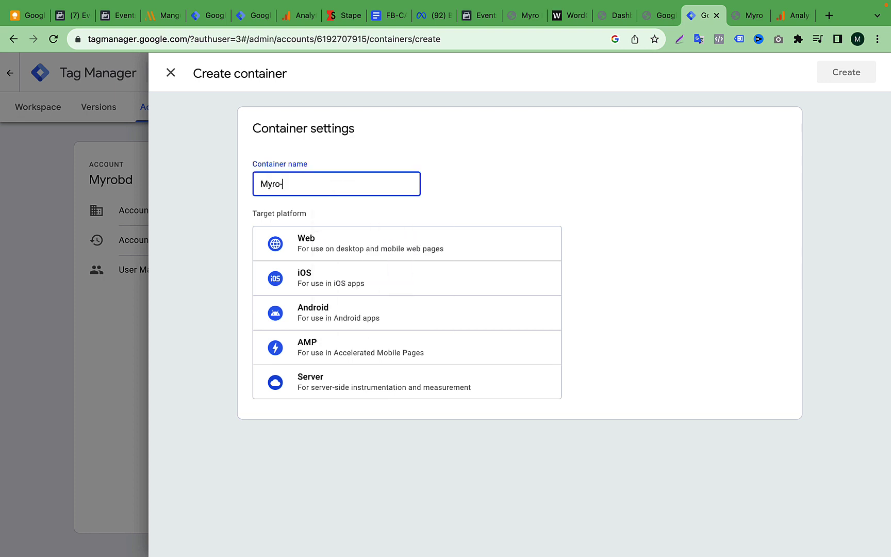
type("Server")
left_click(281, 184)
type("bd")
left_click(340, 184)
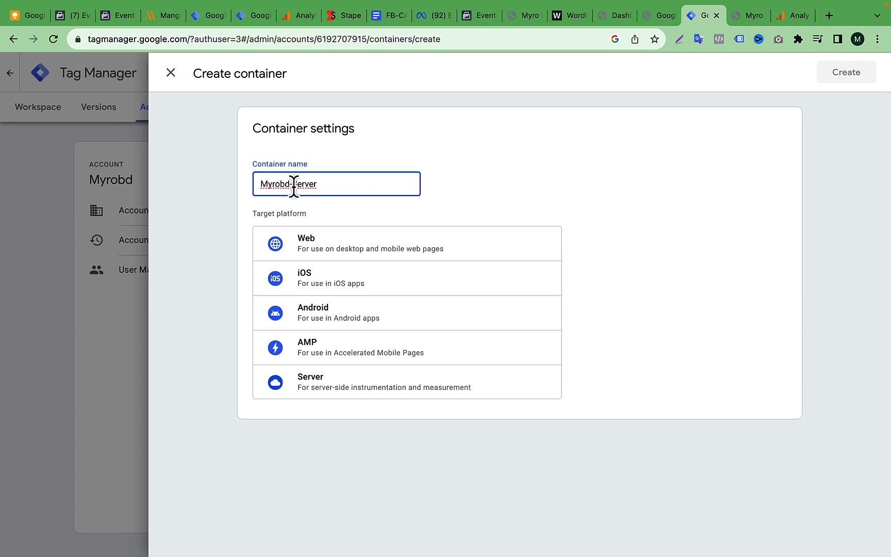
Correct the name to 'Myrobd - Server', choose the Server platform and create the container.
left_click(293, 184)
key("Left")
left_click(324, 184)
triple_click(335, 183)
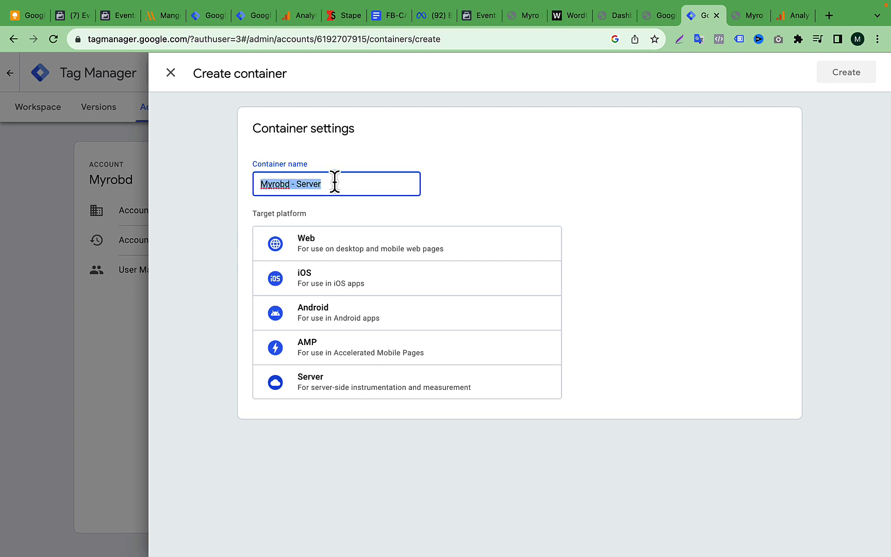
left_click(363, 186)
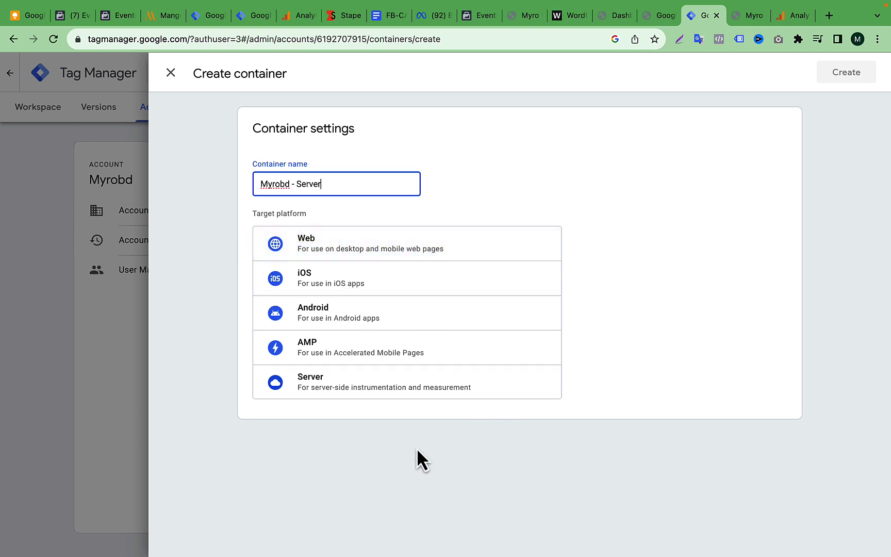
left_click(385, 400)
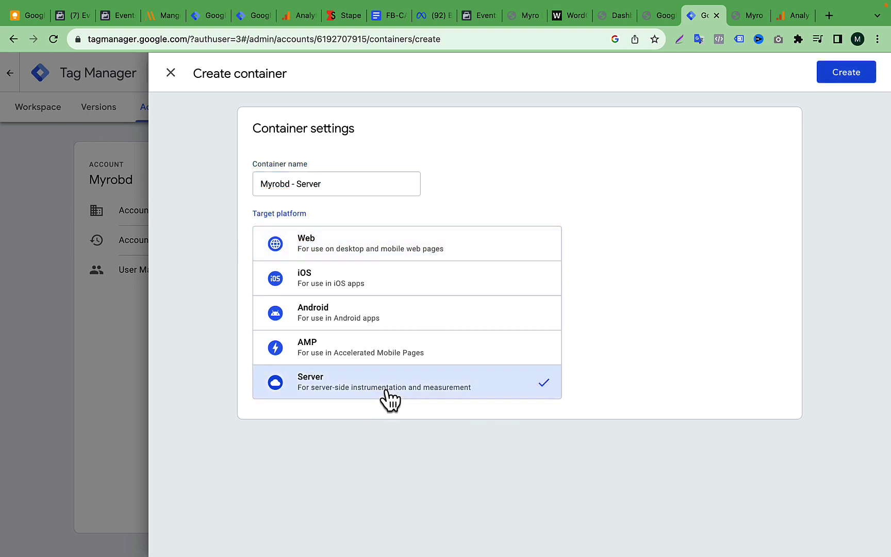
left_click(851, 79)
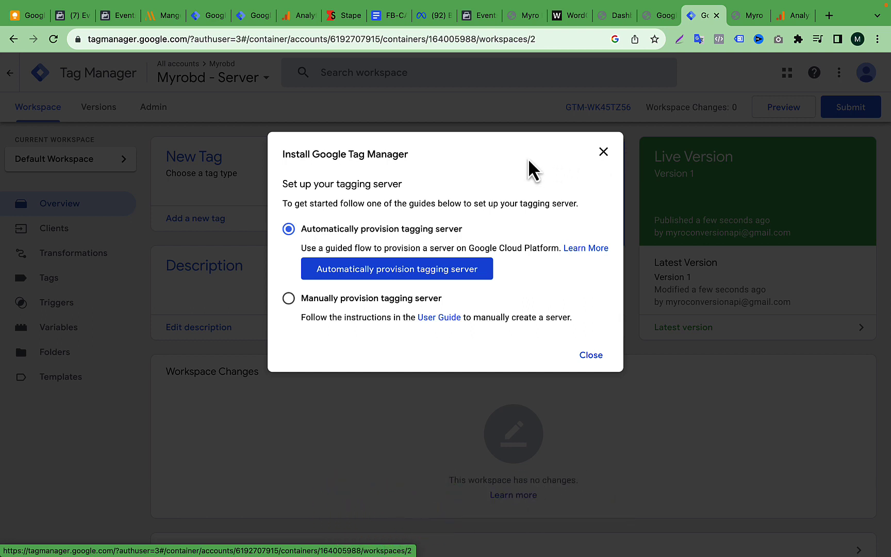
Review the Install Google Tag Manager tagging-server setup dialog for Myrobd - Server.
double_click(390, 185)
left_click(475, 190)
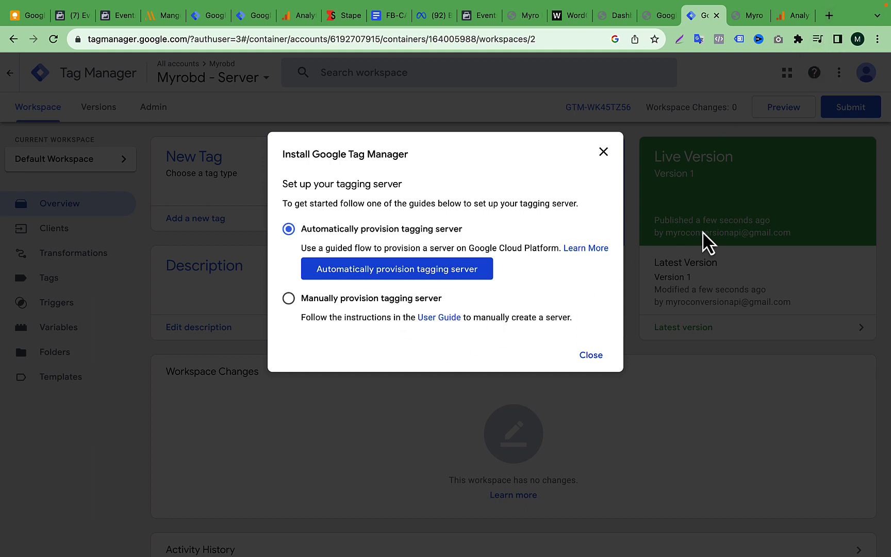
Open stape.io in a new browser tab.
left_click(828, 15)
type("st")
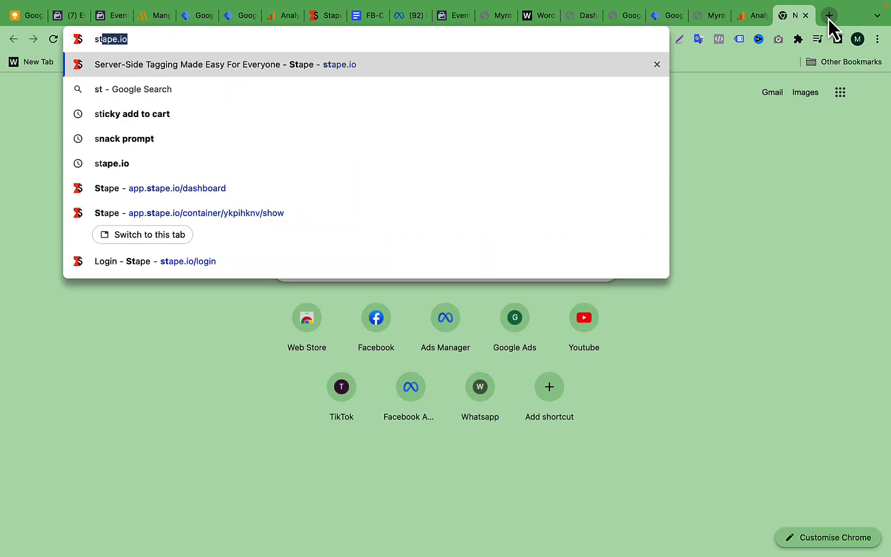
type("ape.io")
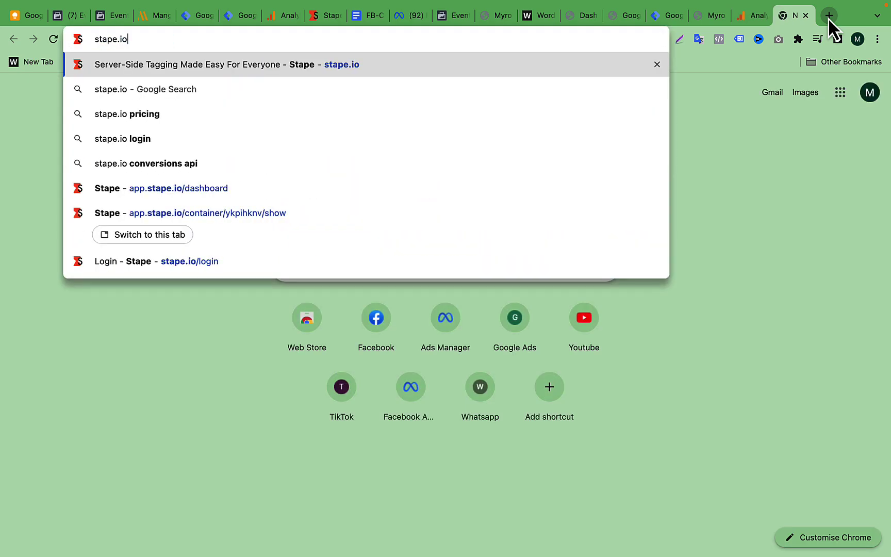
key("Return")
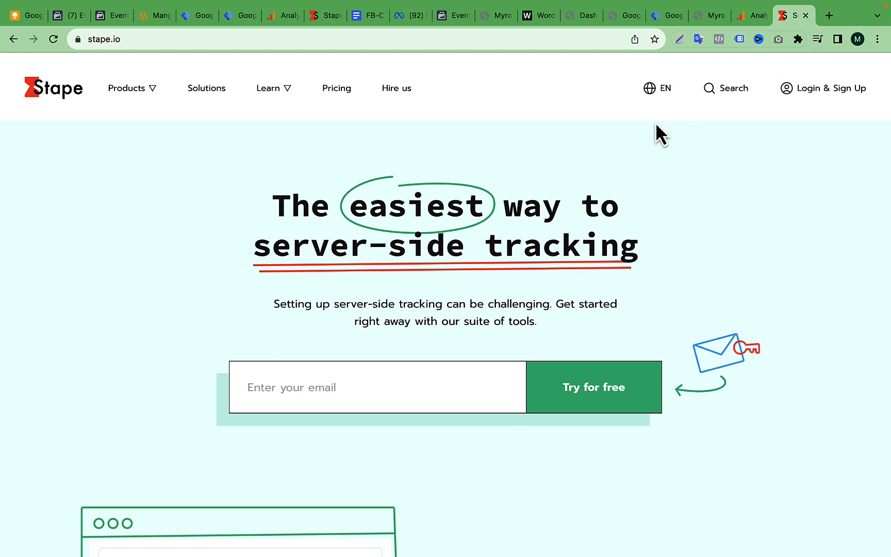
Look over the stape.io homepage, then return to the Tag Manager tagging-server setup.
left_click(665, 21)
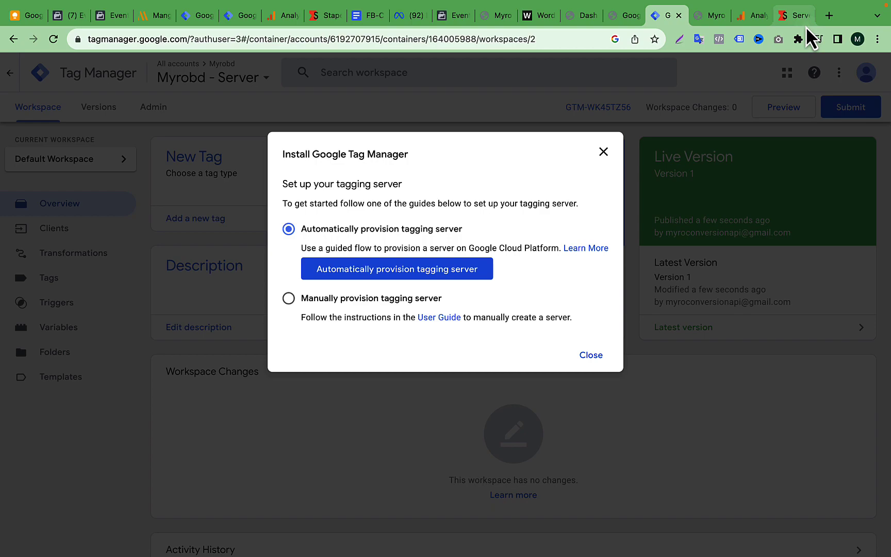
left_click(794, 16)
scroll(417, 320, "down", 10)
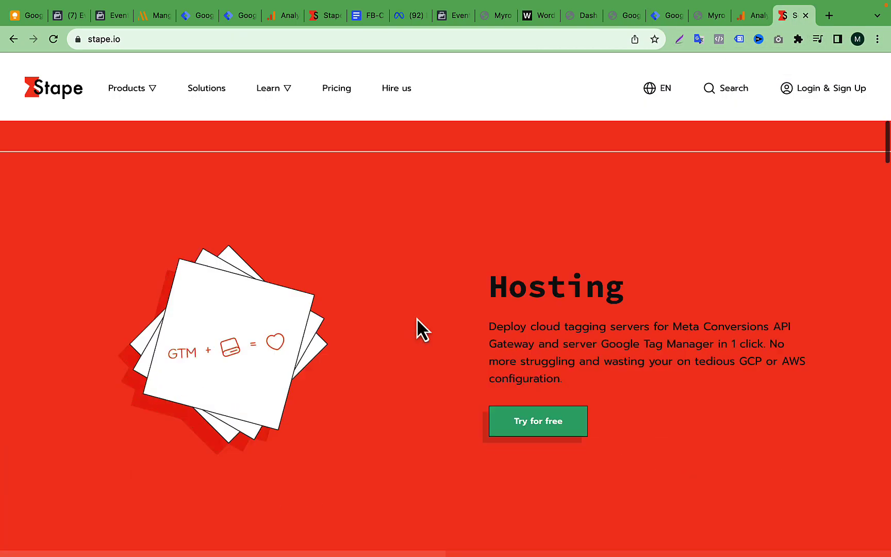
scroll(417, 320, "up", 10)
scroll(417, 320, "down", 10)
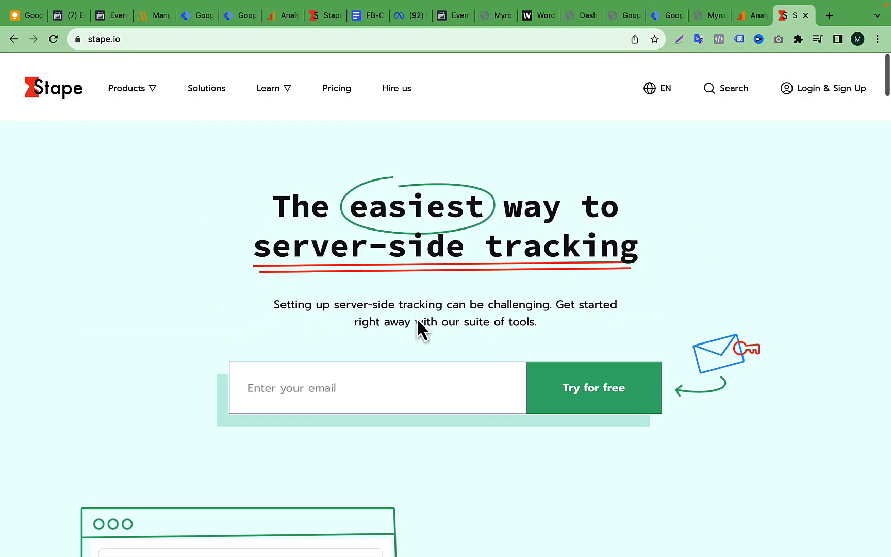
scroll(417, 320, "up", 4)
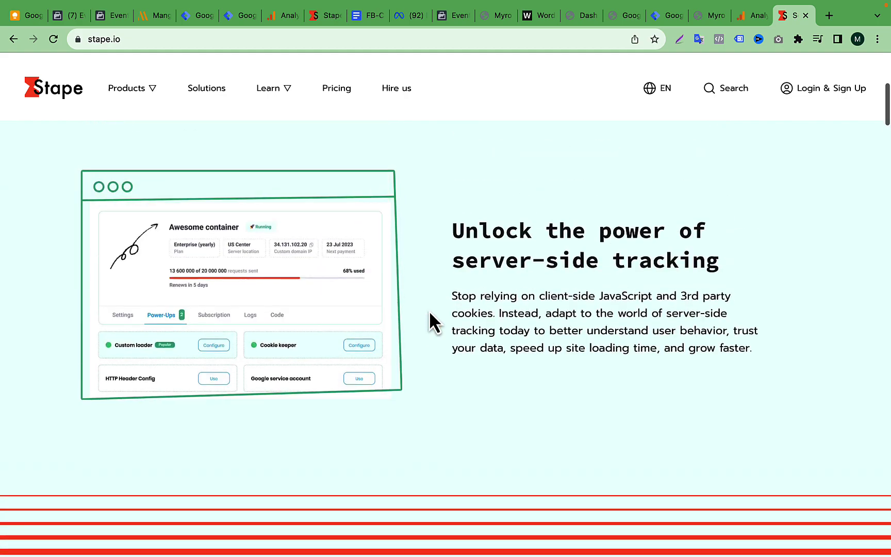
scroll(539, 242, "down", 8)
scroll(539, 241, "up", 15)
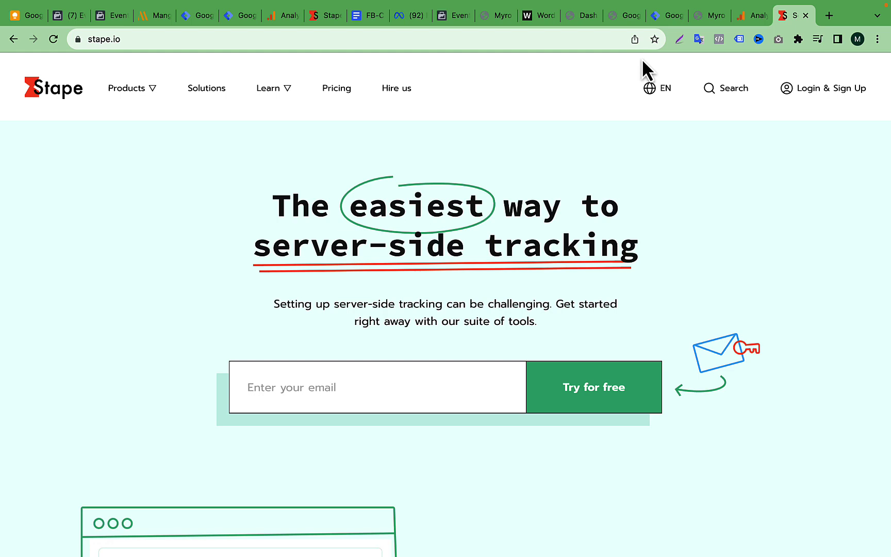
left_click(662, 16)
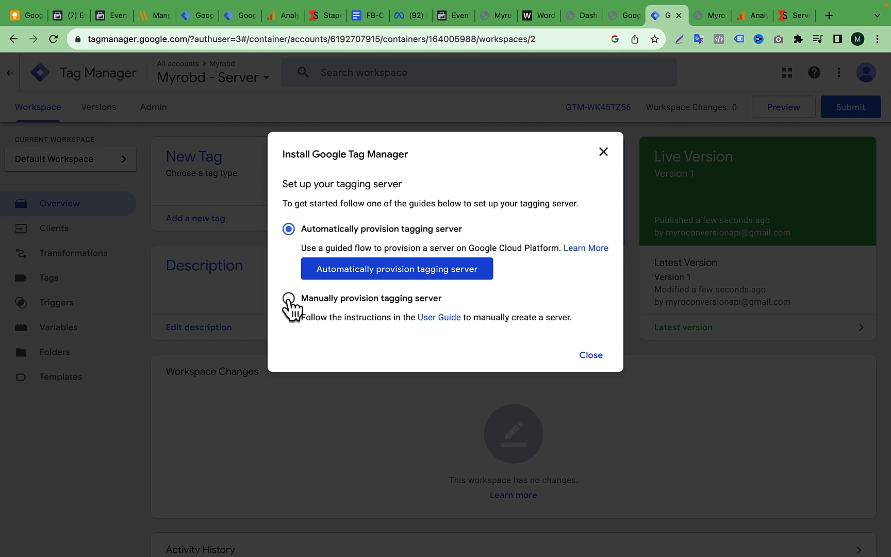
Choose Manually provision tagging server to reveal the container config, then go to Stape.
left_click(289, 299)
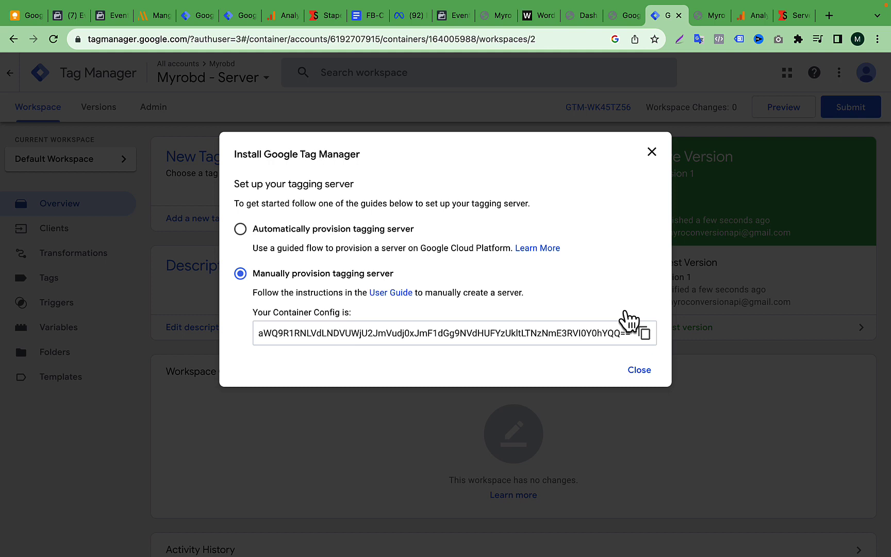
left_click(792, 17)
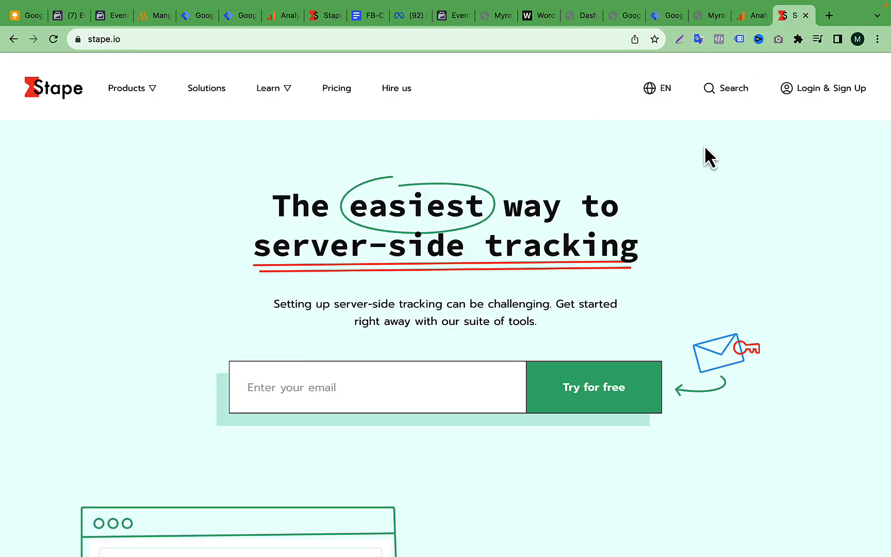
Sign in to Stape and scroll to the Recent GTM Containers list.
left_click(839, 105)
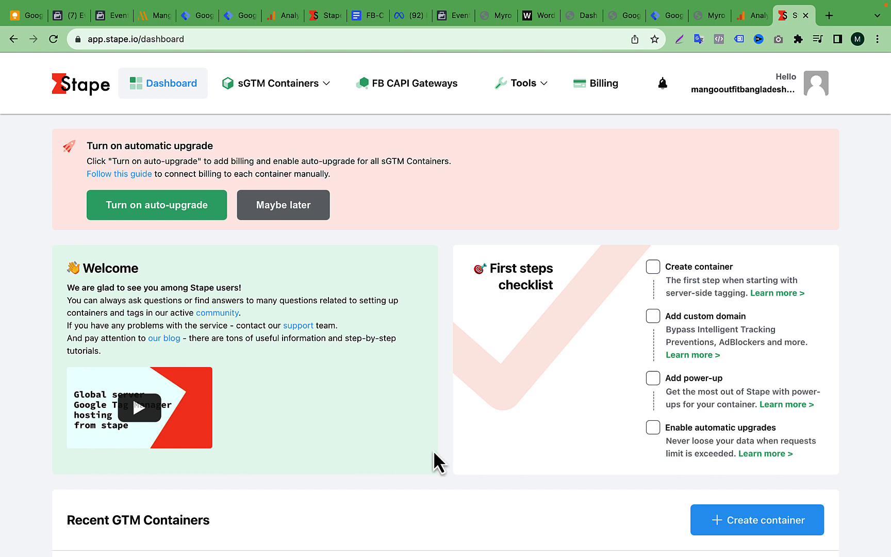
scroll(433, 450, "down", 5)
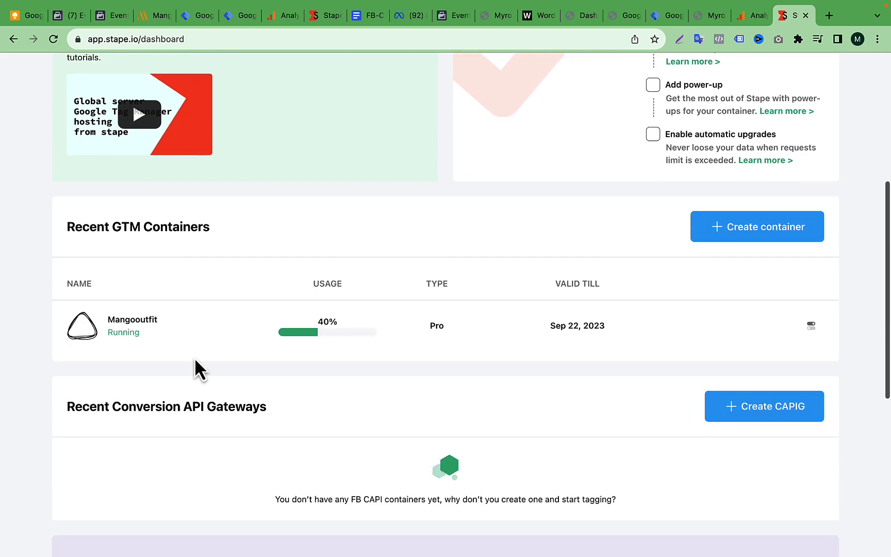
scroll(166, 359, "down", 2)
Check the Mangooutfit container's details and 500,000 request limit, then return to the dashboard.
left_click(447, 245)
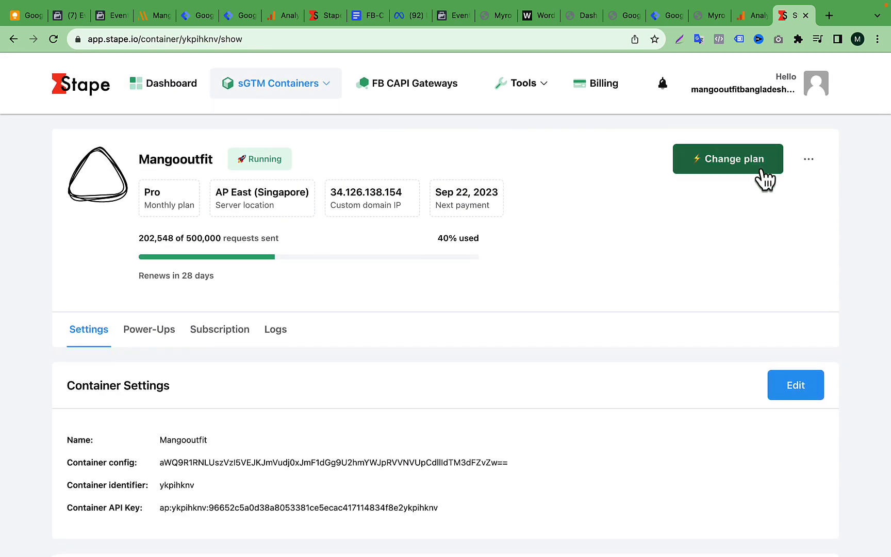
scroll(324, 342, "down", 5)
scroll(315, 304, "up", 5)
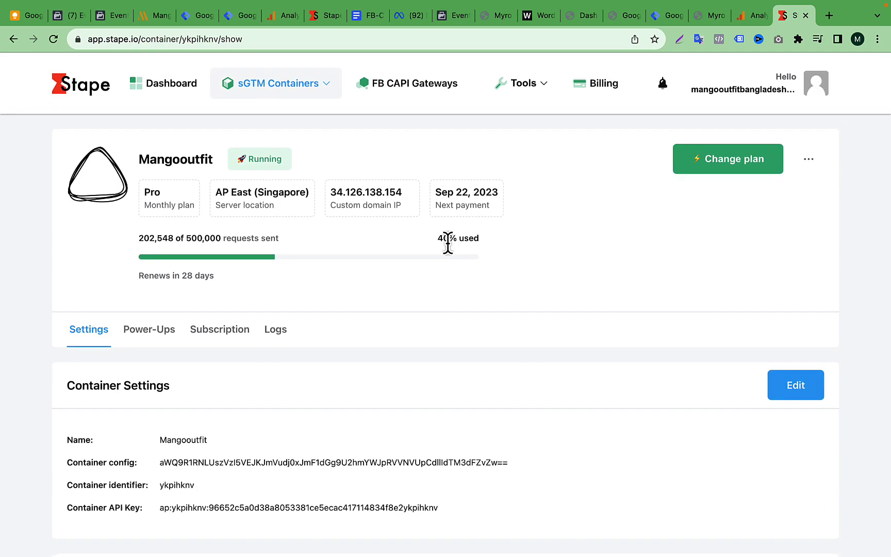
scroll(508, 278, "down", 8)
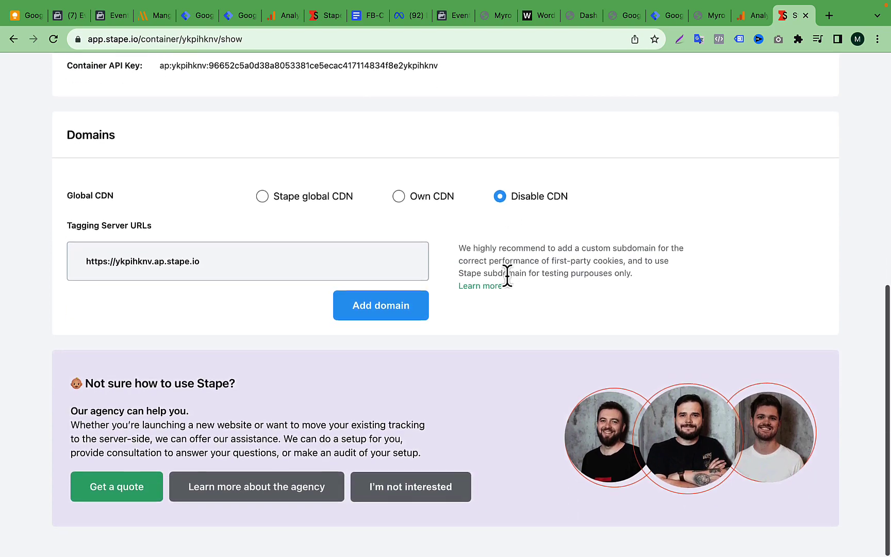
scroll(506, 275, "up", 8)
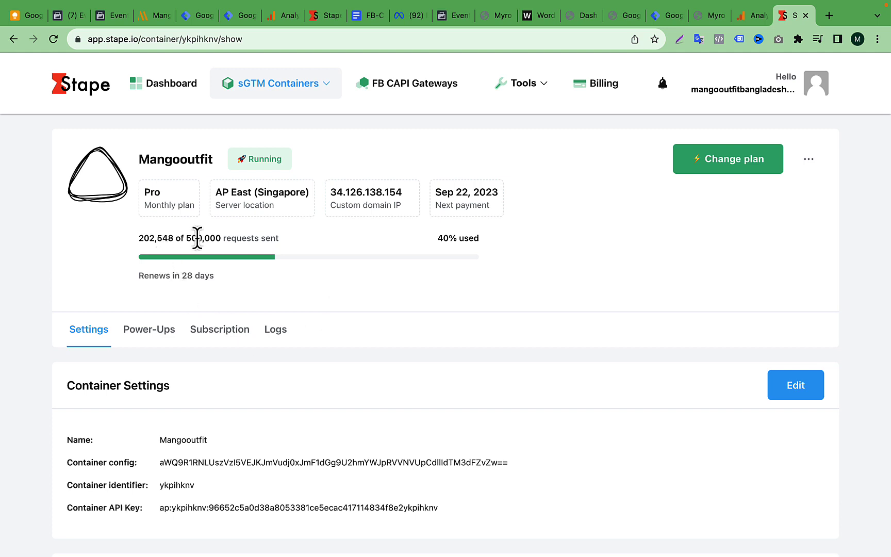
left_click_drag(187, 238, 256, 241)
left_click(336, 241)
left_click(164, 83)
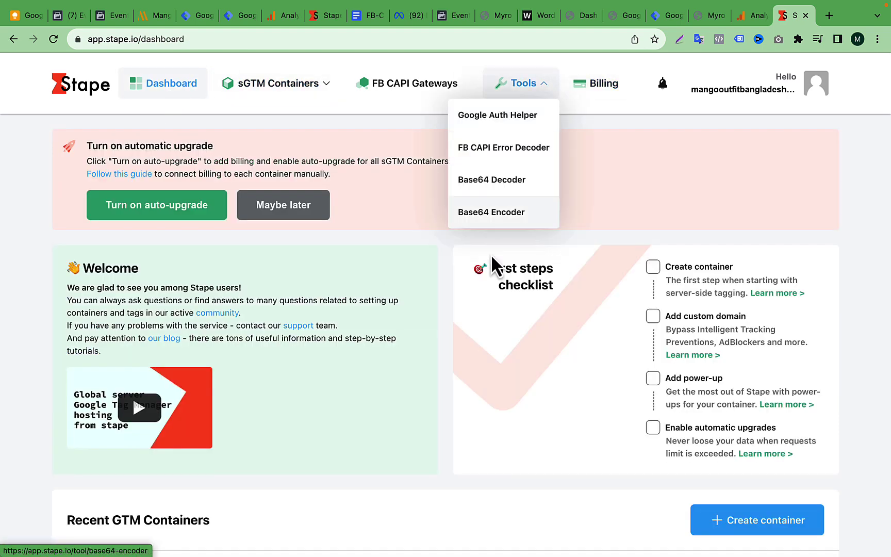
scroll(468, 310, "down", 6)
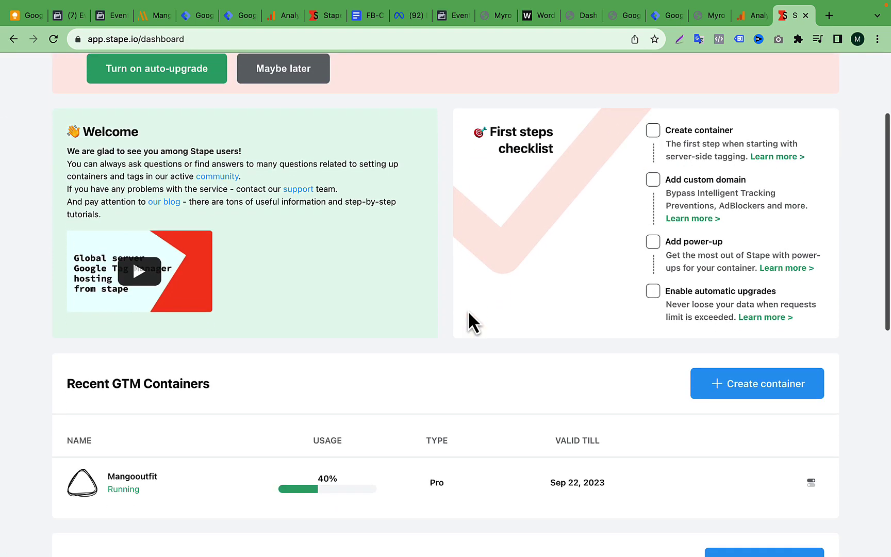
scroll(469, 313, "up", 2)
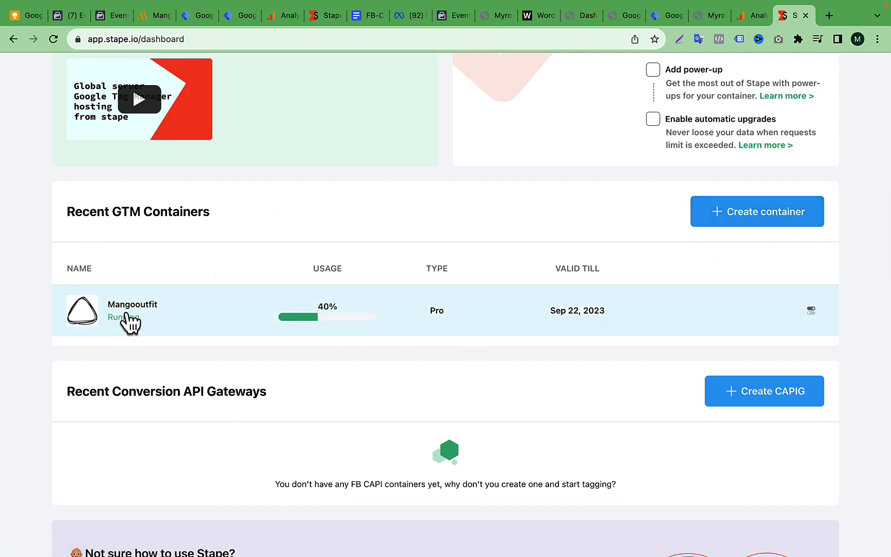
Start a new Stape server container named Myrobd.
left_click(743, 223)
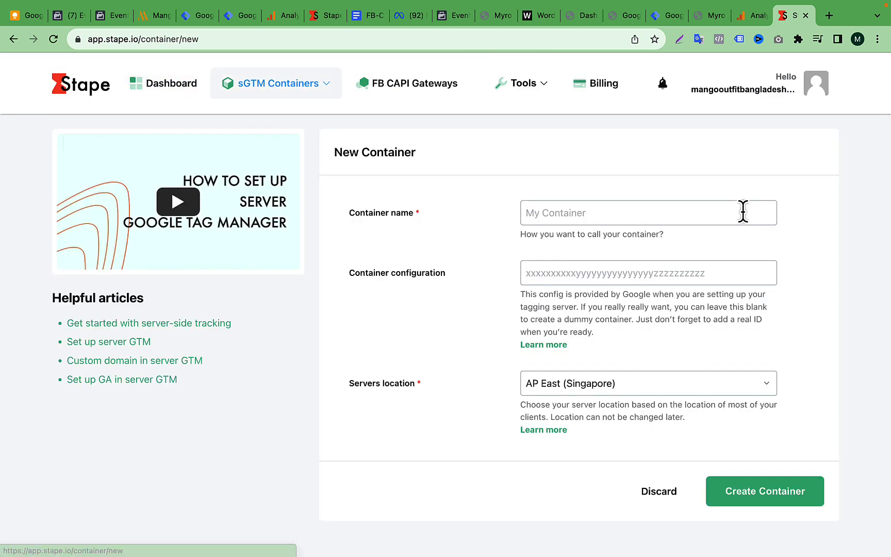
left_click(598, 213)
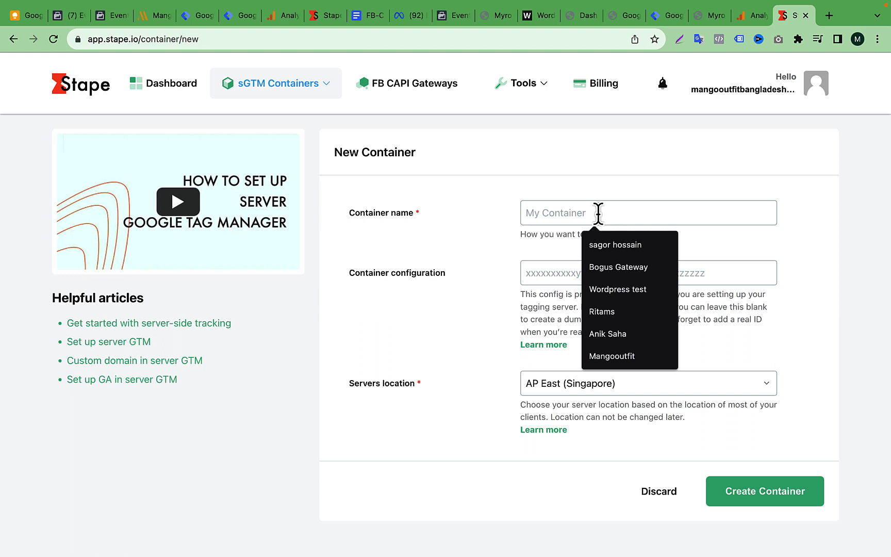
type("Myrobd")
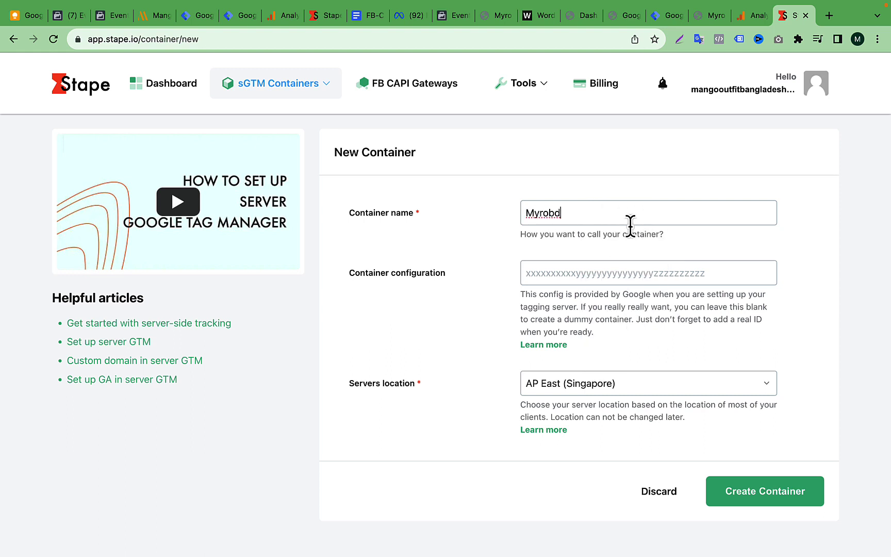
triple_click(417, 273)
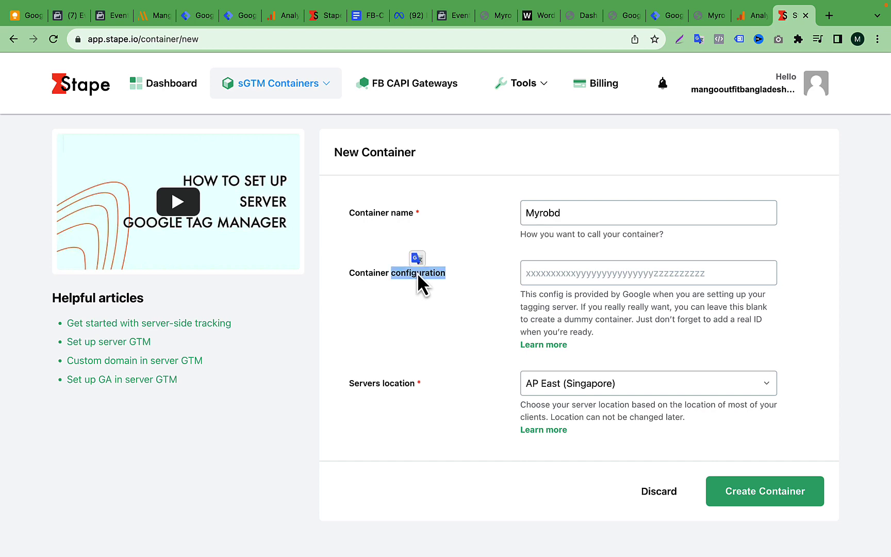
left_click(583, 273)
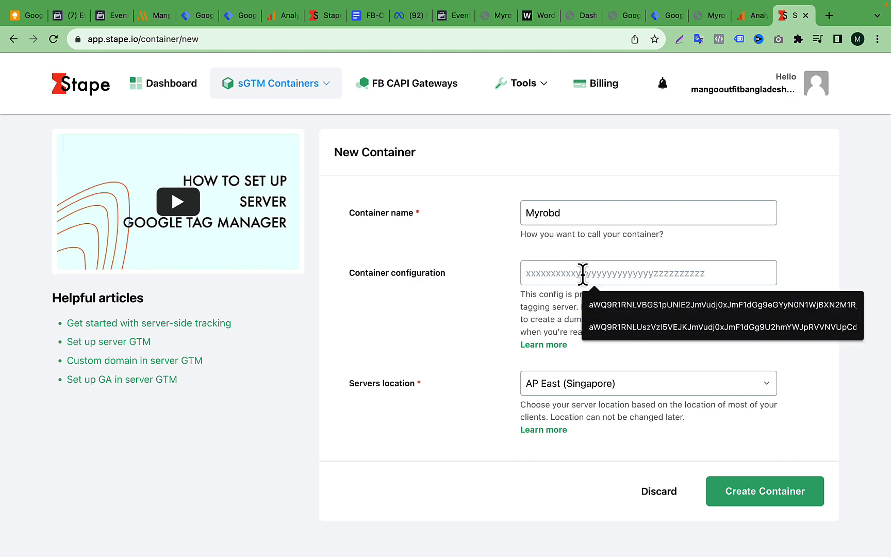
left_click(615, 249)
Copy the server container config from Tag Manager and paste it into Stape's configuration field.
left_click(666, 20)
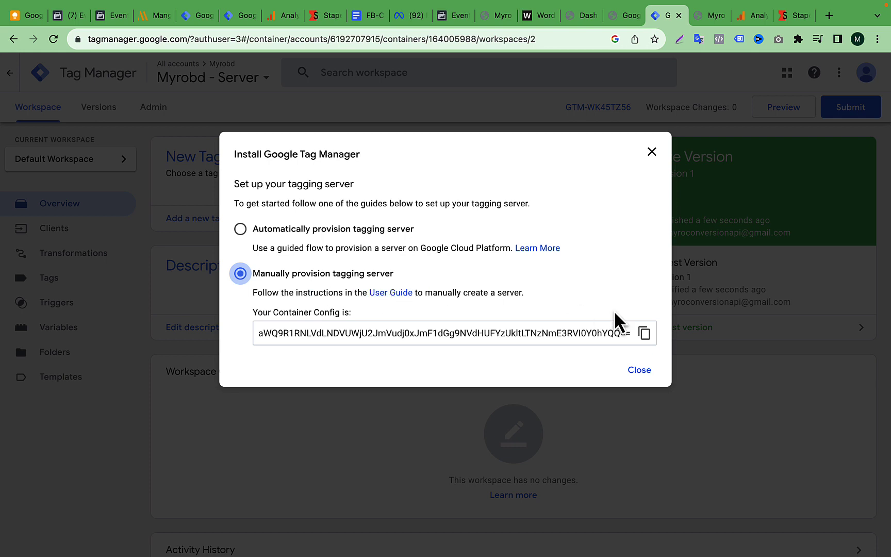
left_click(644, 334)
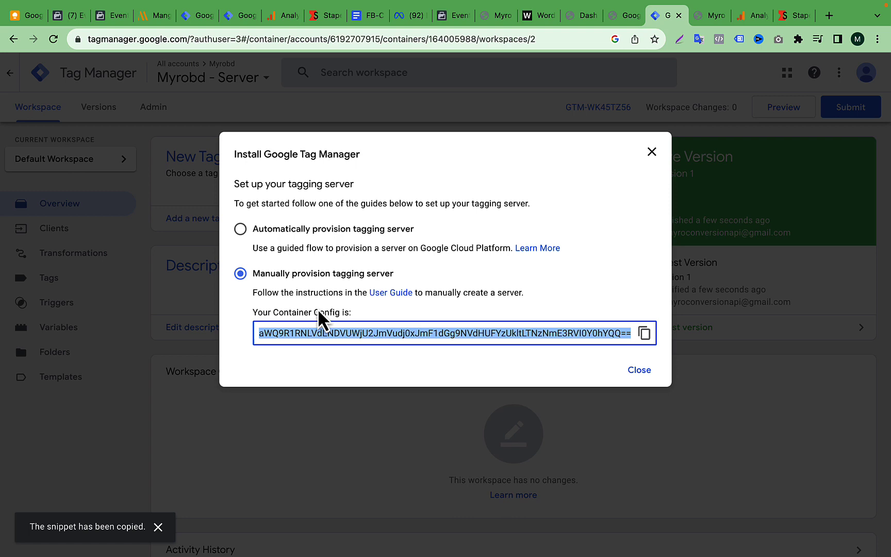
left_click(354, 311)
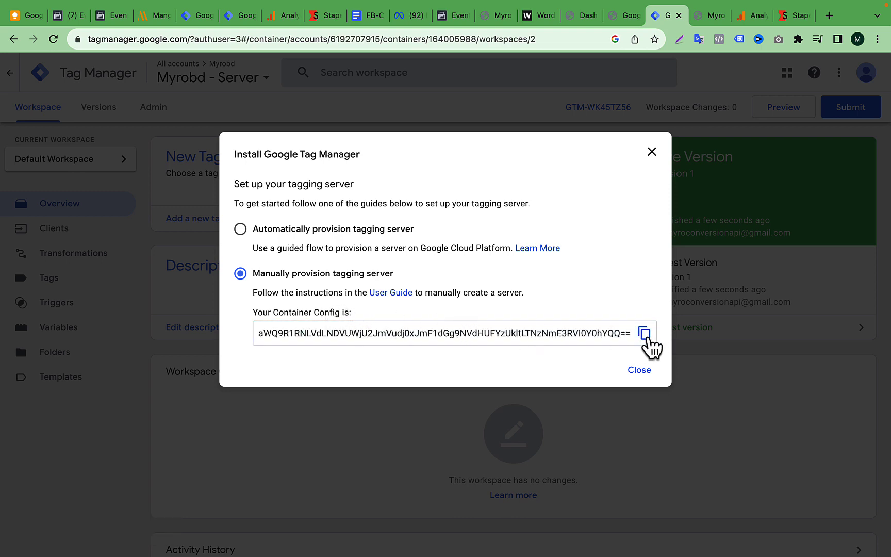
left_click(644, 335)
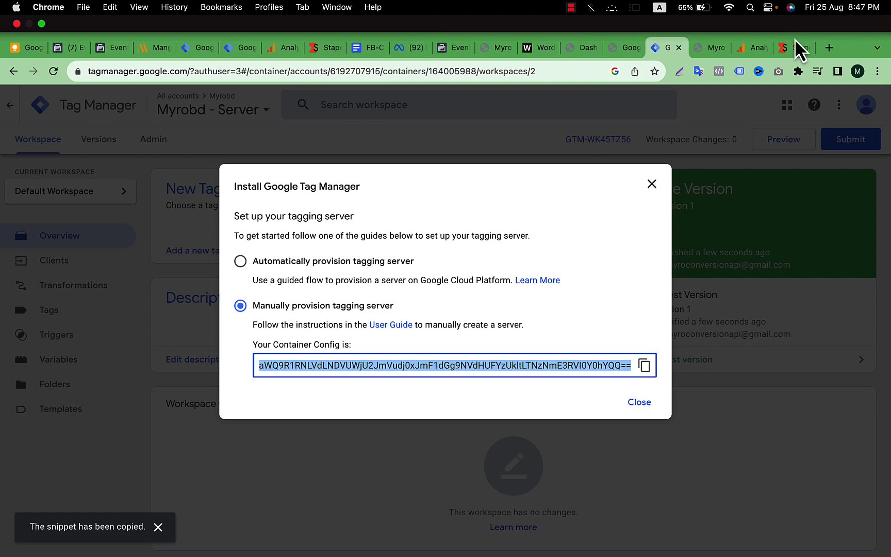
left_click(794, 15)
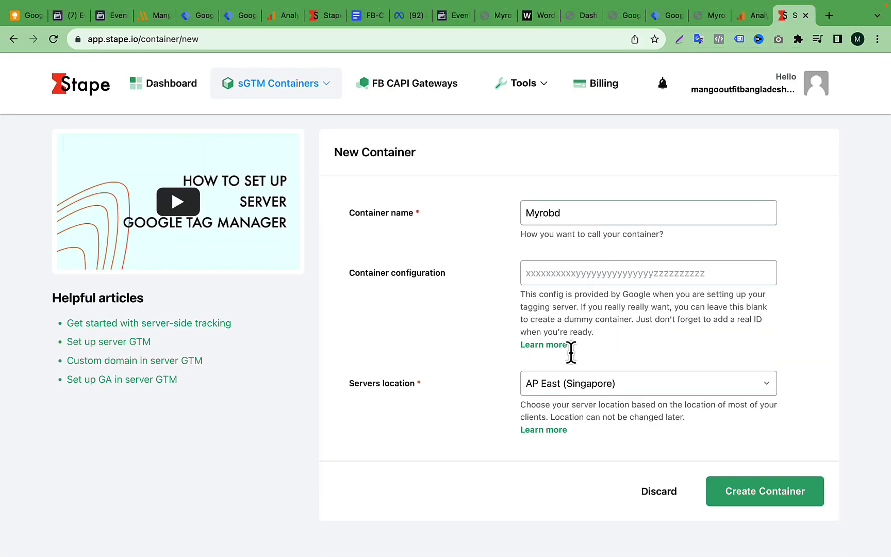
left_click(586, 278)
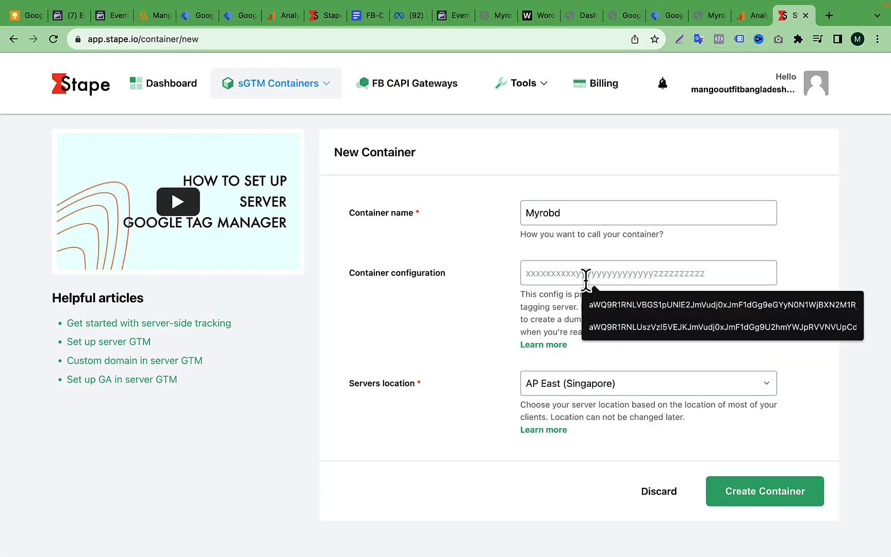
key("super+v")
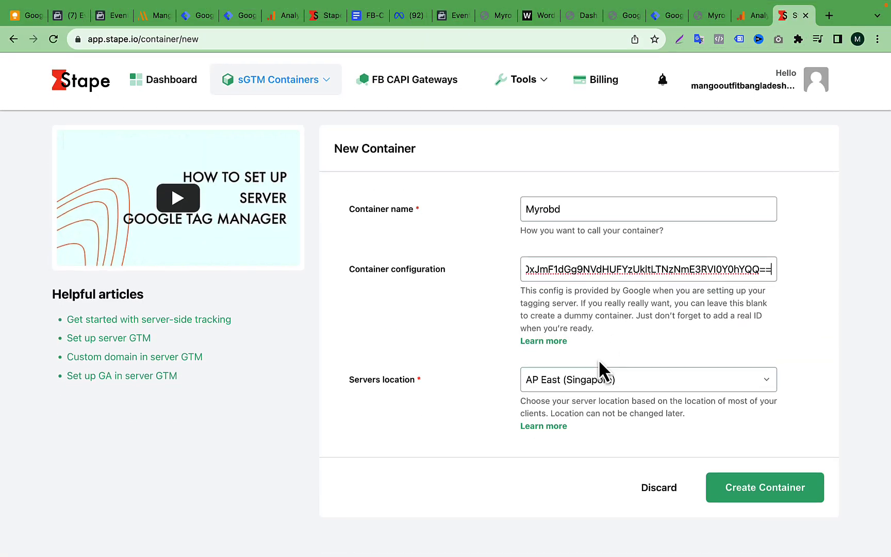
Keep AP East (Singapore) as the server location and create the container.
left_click(585, 393)
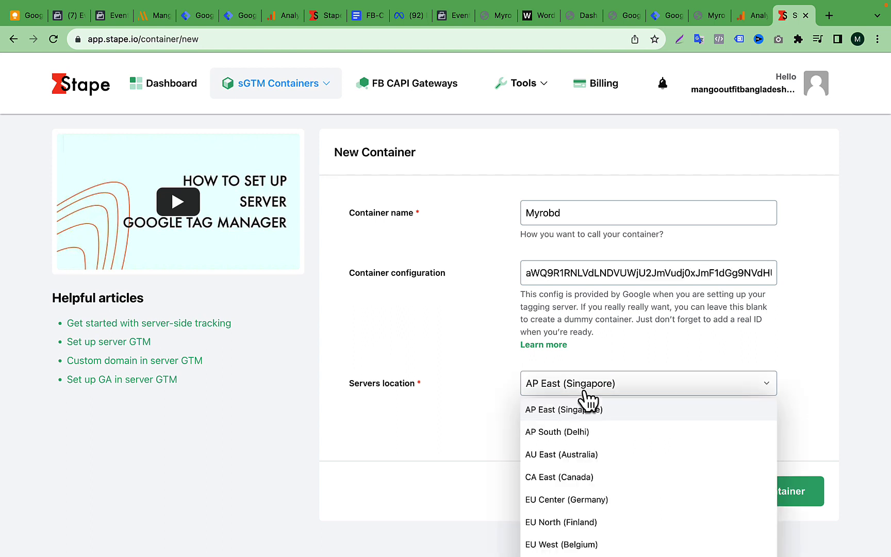
scroll(587, 467, "down", 2)
scroll(637, 509, "up", 3)
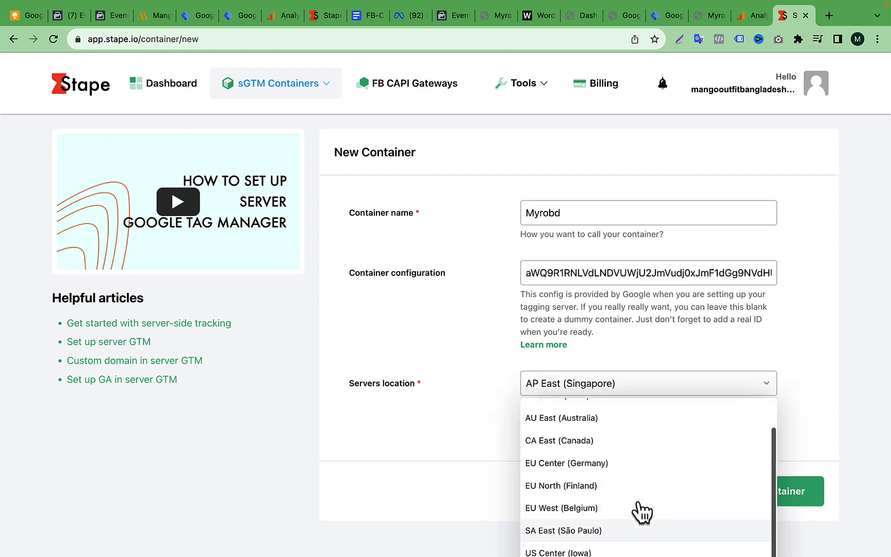
scroll(641, 510, "down", 3)
scroll(606, 441, "up", 3)
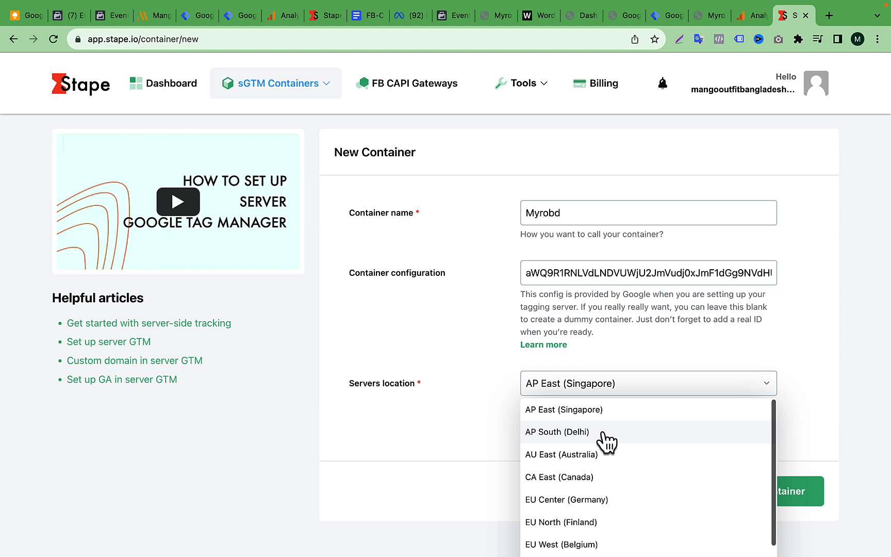
left_click(591, 413)
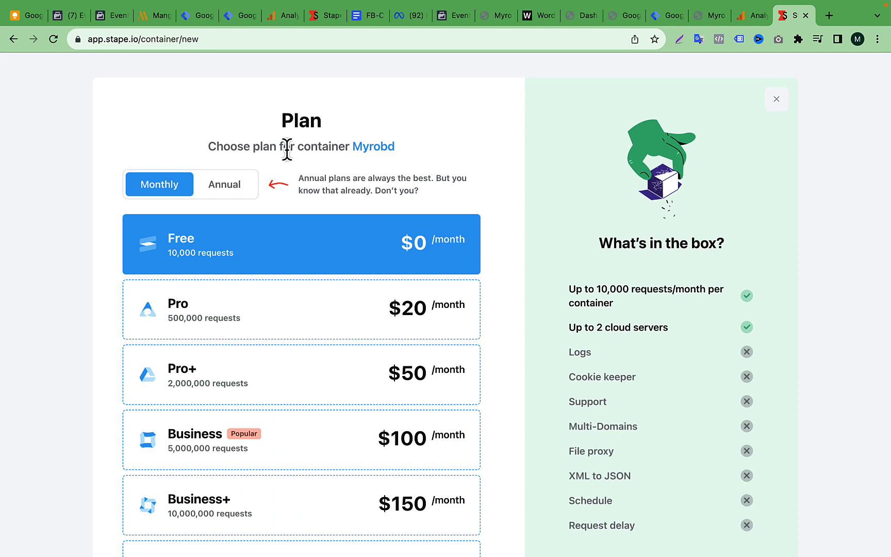
Continue with the Free monthly plan for the Myrobd container.
scroll(446, 170, "down", 2)
scroll(446, 171, "down", 5)
scroll(447, 173, "up", 6)
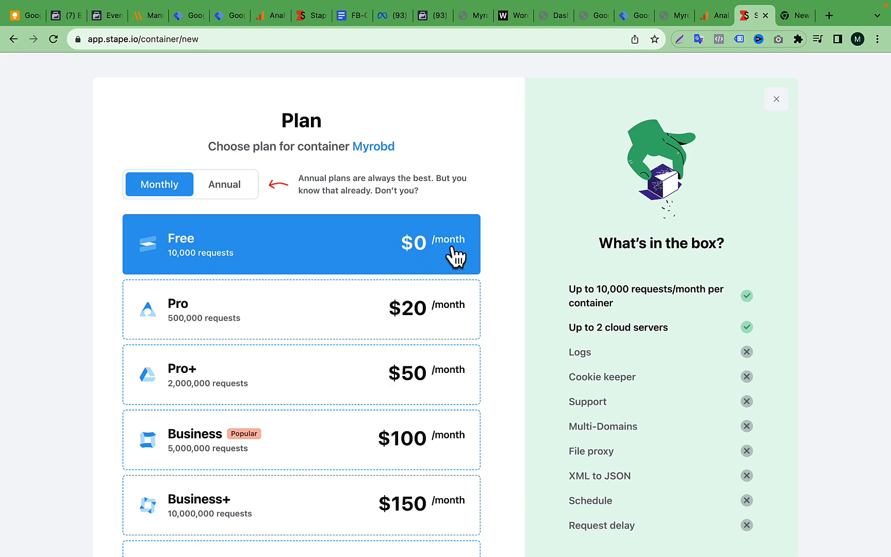
scroll(312, 269, "down", 6)
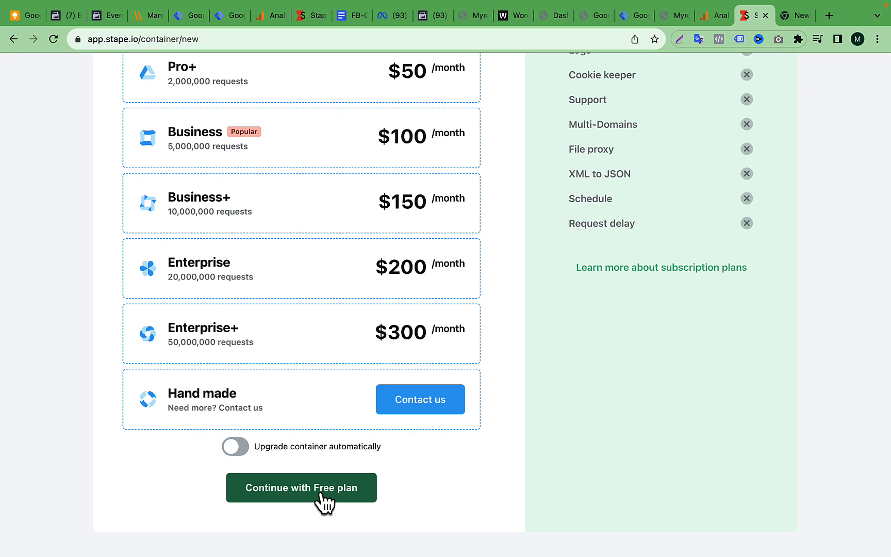
left_click(321, 498)
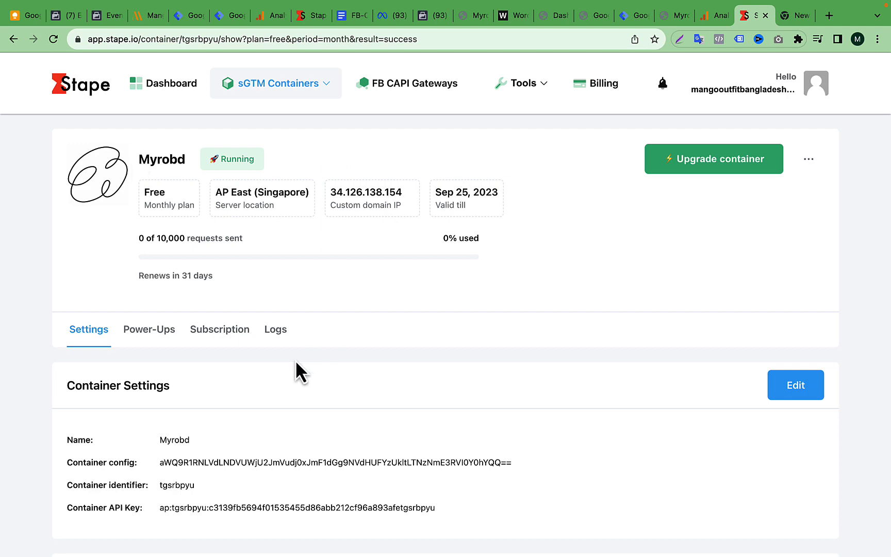
scroll(467, 330, "down", 1)
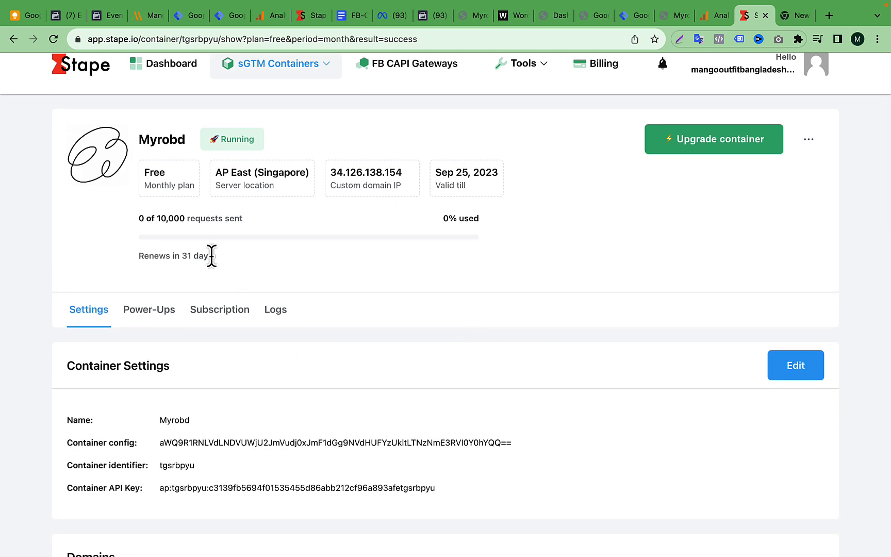
scroll(210, 250, "up", 1)
scroll(318, 331, "down", 3)
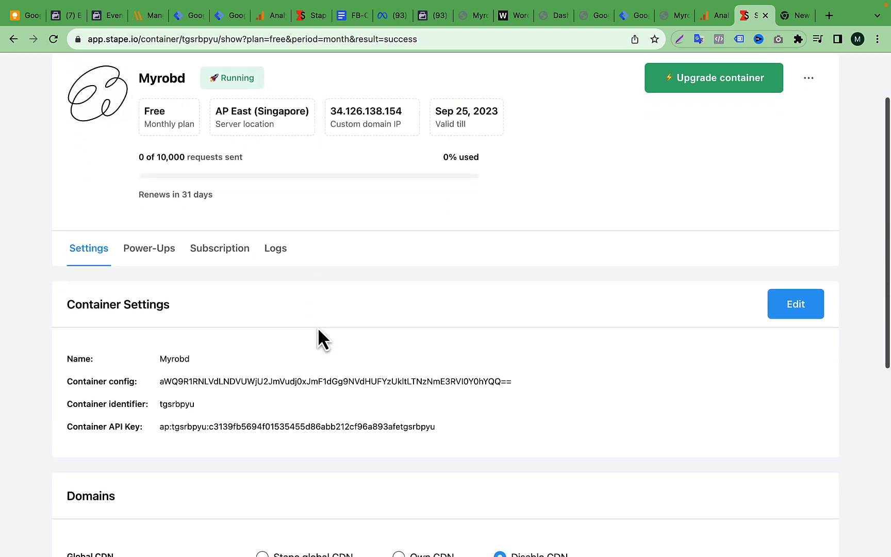
scroll(318, 331, "down", 4)
scroll(318, 331, "down", 5)
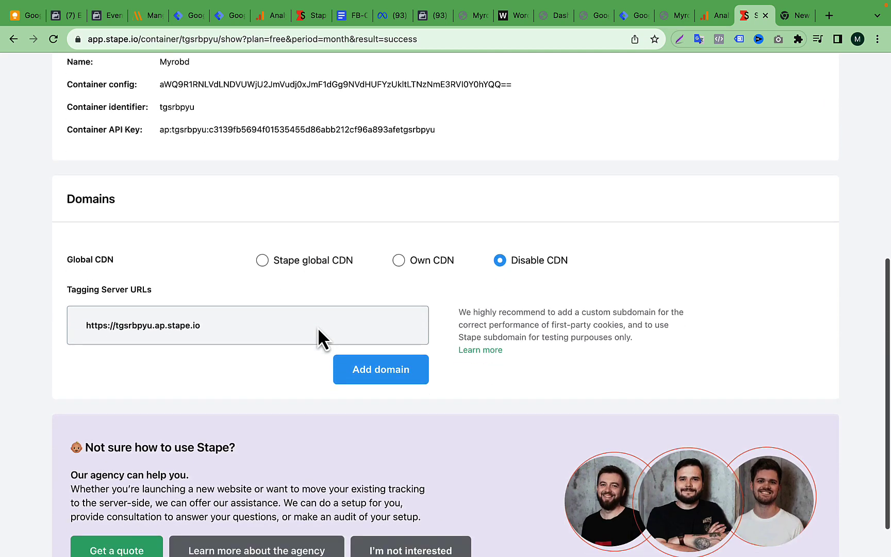
left_click_drag(64, 242, 180, 242)
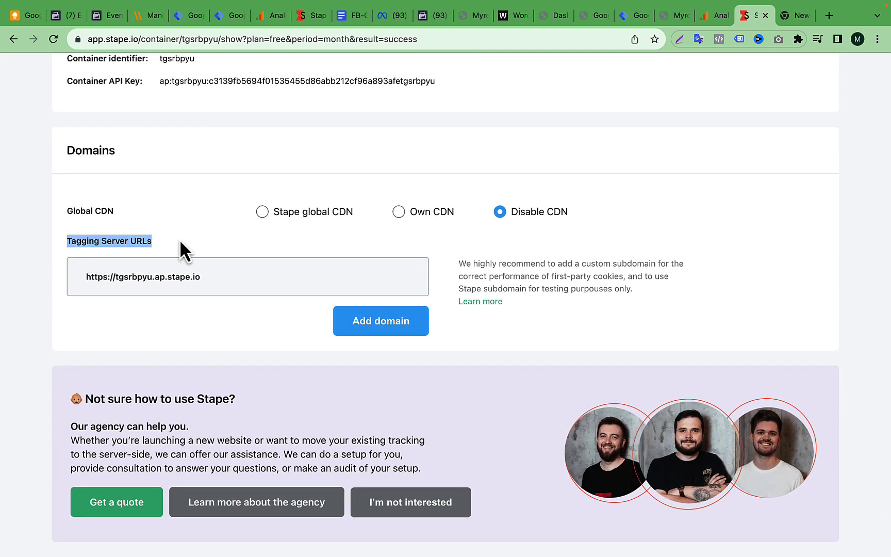
left_click(232, 255)
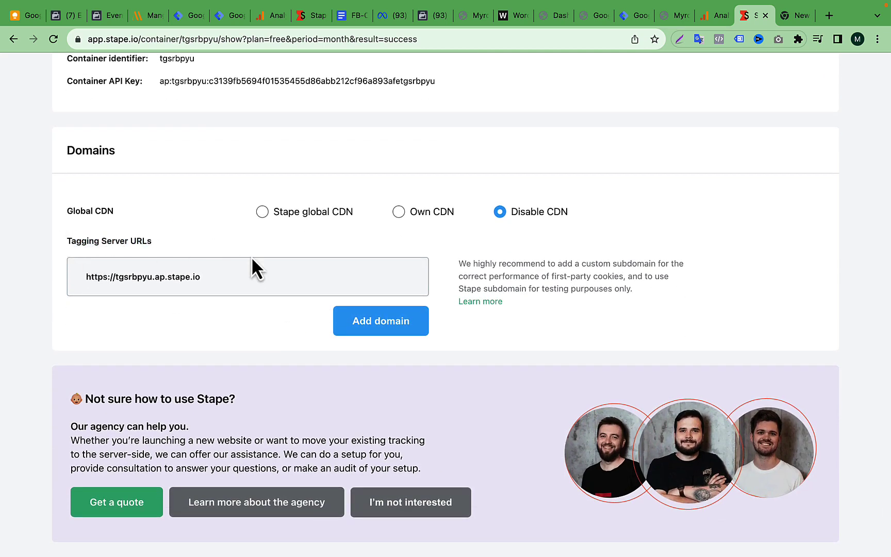
left_click(213, 278)
scroll(527, 276, "up", 6)
scroll(527, 272, "up", 2)
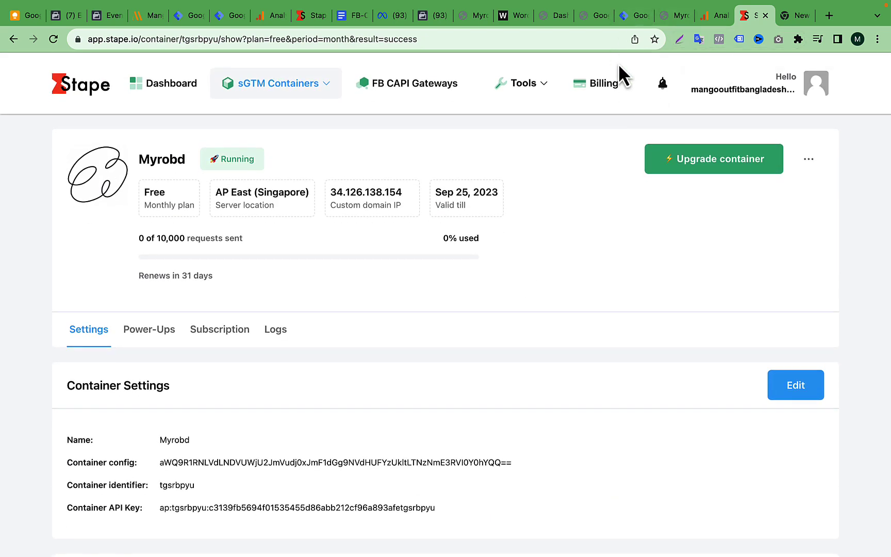
Close the install dialog and open the server container's Container Settings in Admin.
left_click(630, 16)
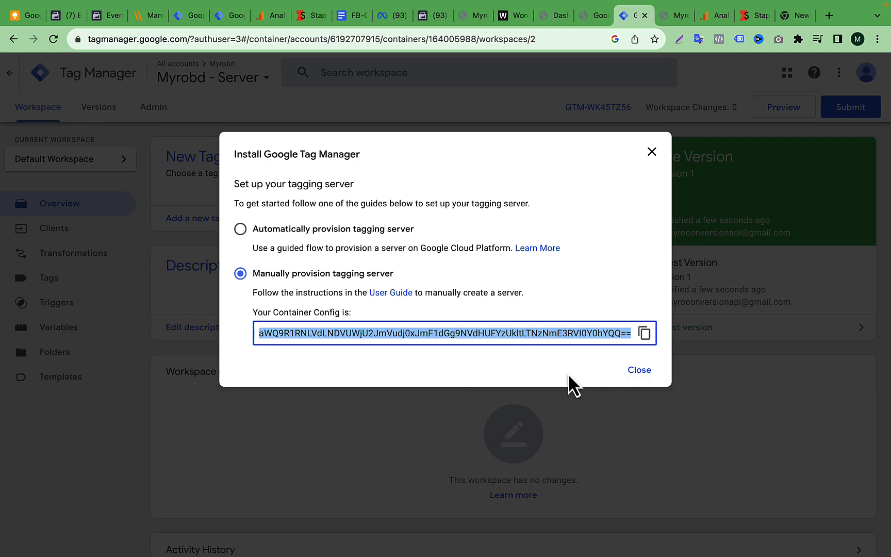
left_click(639, 370)
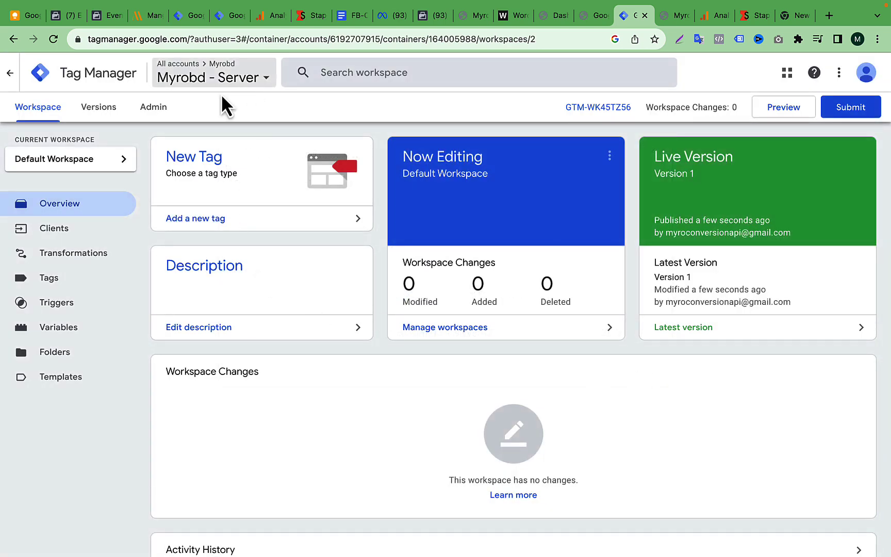
left_click(157, 108)
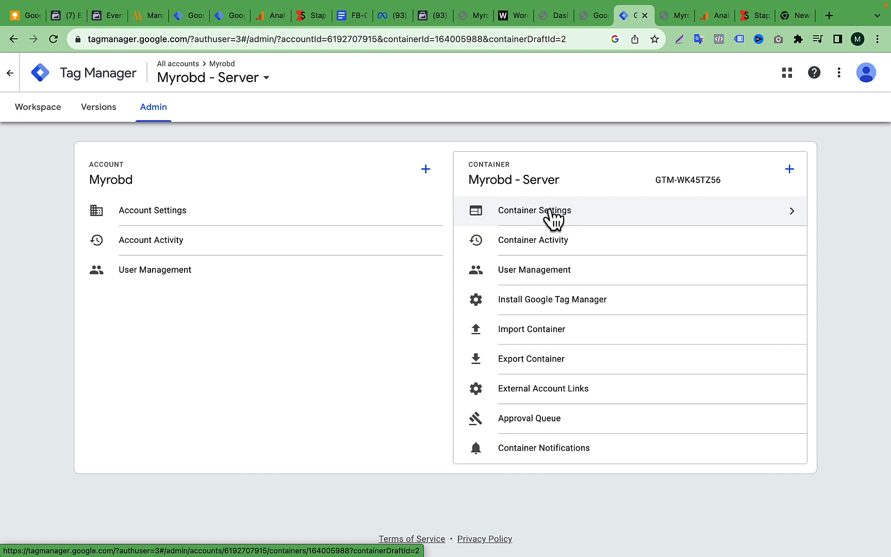
left_click(552, 219)
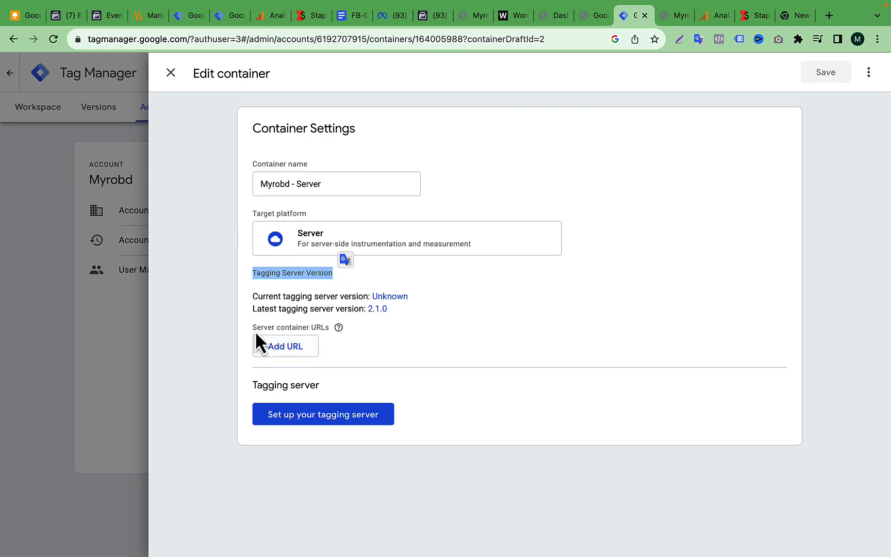
left_click_drag(253, 327, 355, 334)
left_click(404, 336)
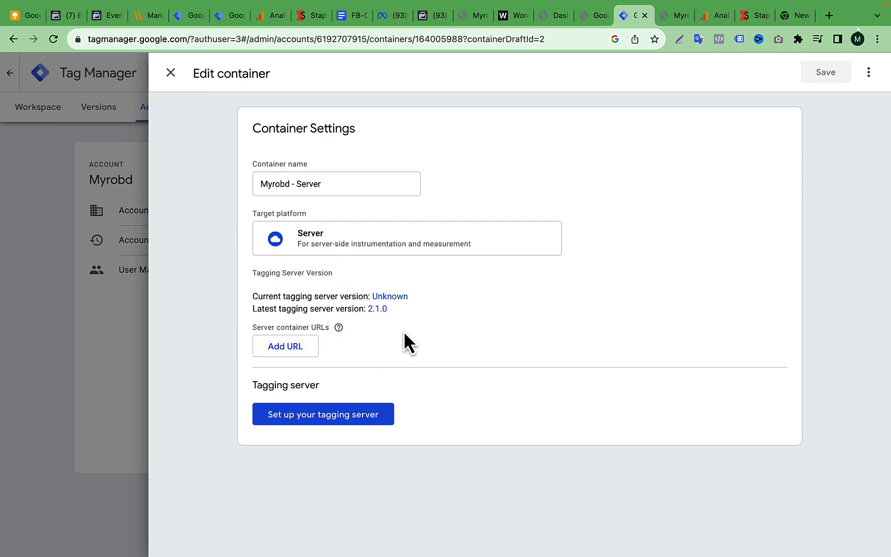
left_click(286, 348)
left_click(316, 347)
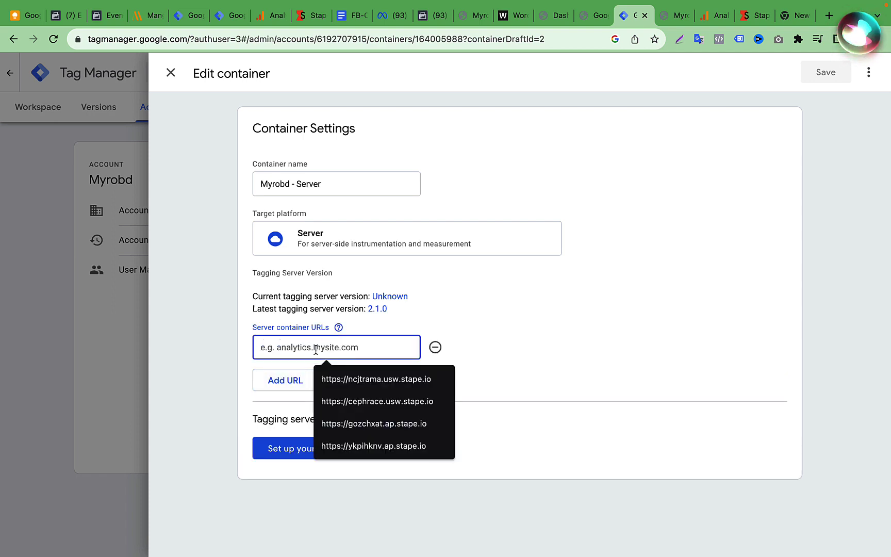
key("super+v")
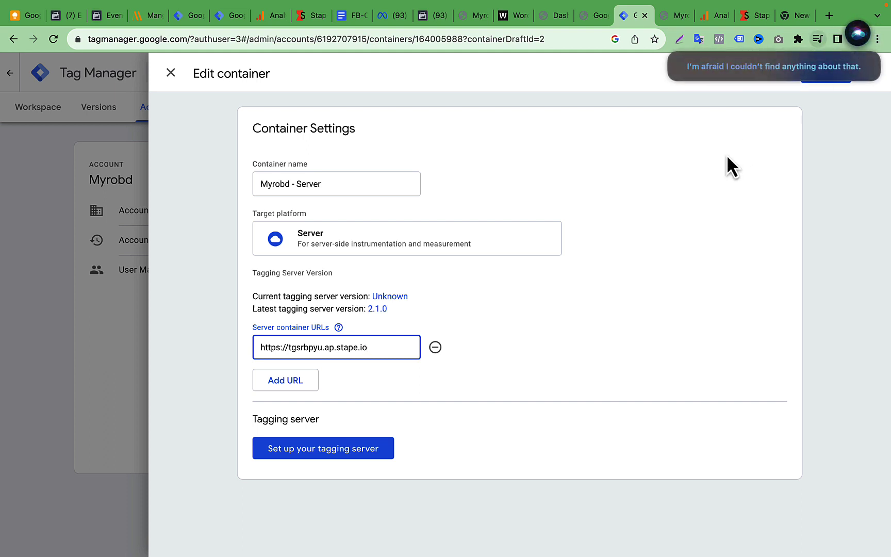
Check the URL against the Stape container page and save the server container settings.
mouse_move(857, 32)
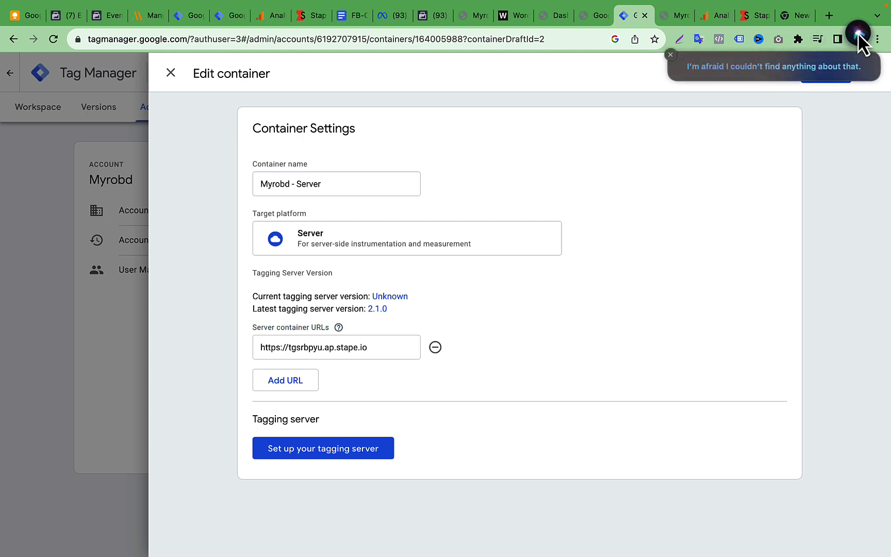
left_click(671, 55)
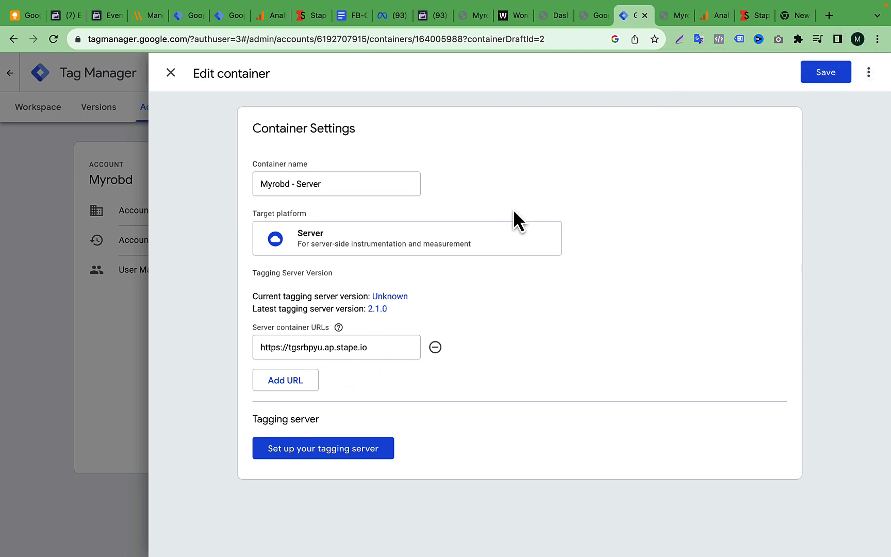
left_click(756, 15)
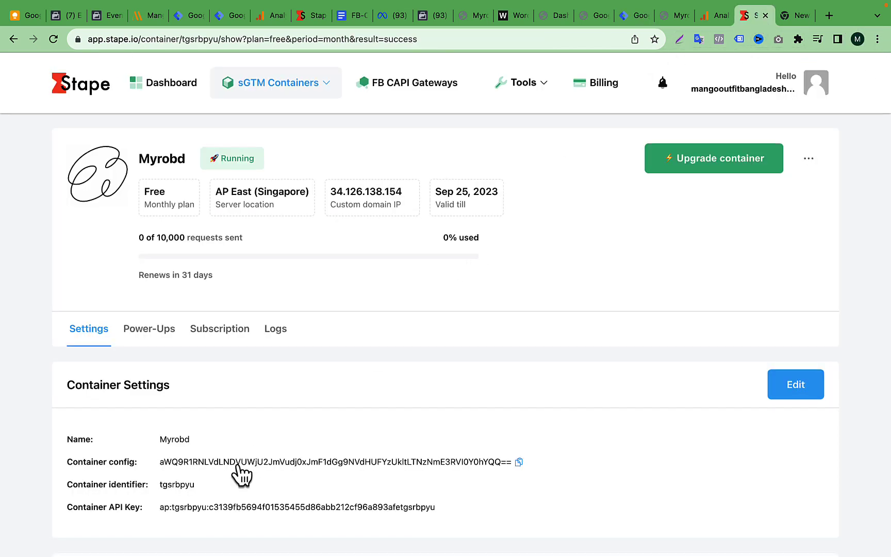
scroll(238, 474, "down", 8)
scroll(238, 467, "up", 1)
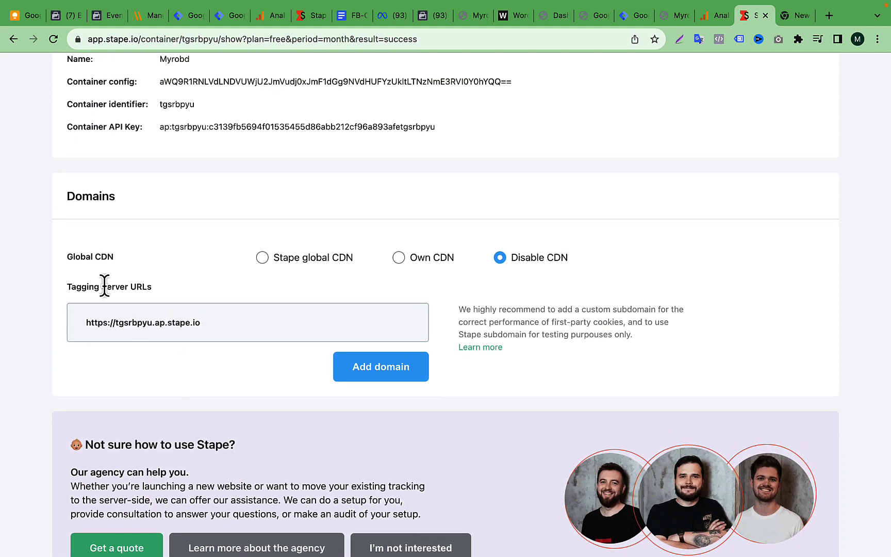
left_click(644, 22)
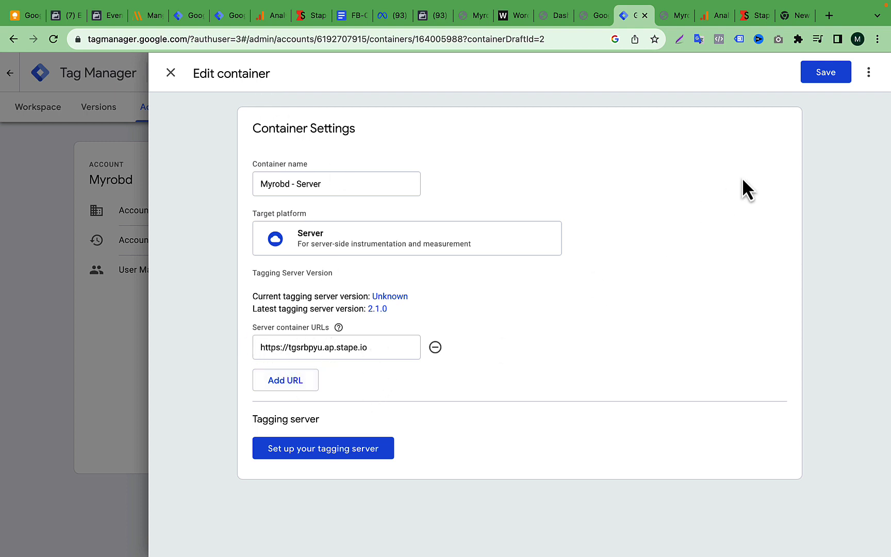
left_click(826, 73)
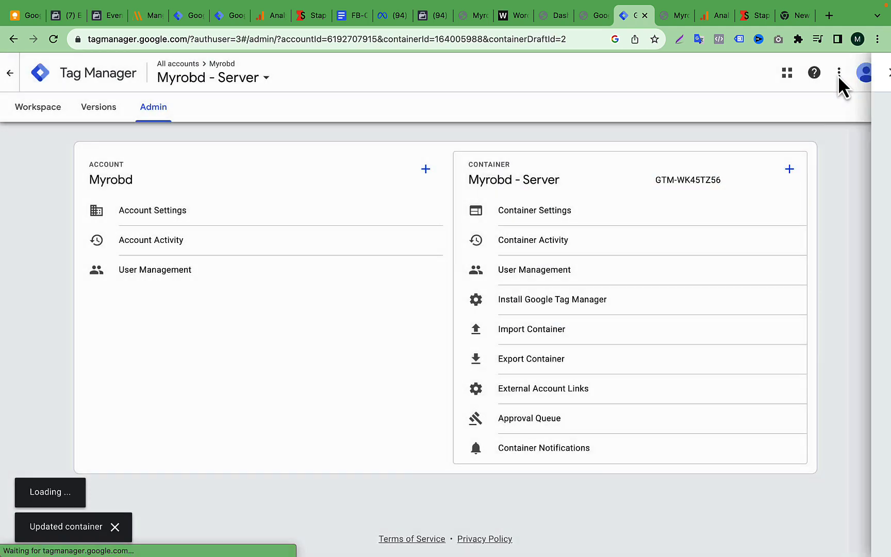
Open the server container's workspace overview and glance at the website, GA4 stream and Stape tabs.
left_click(45, 118)
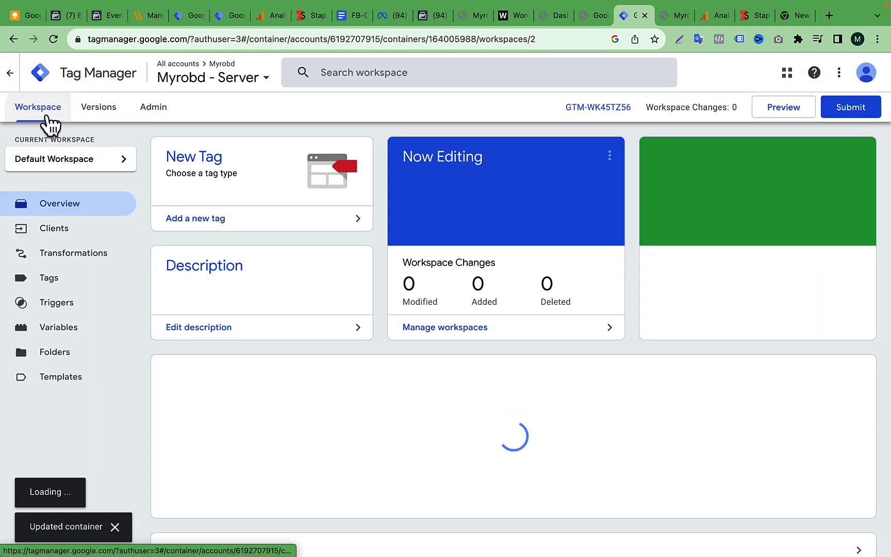
left_click(53, 39)
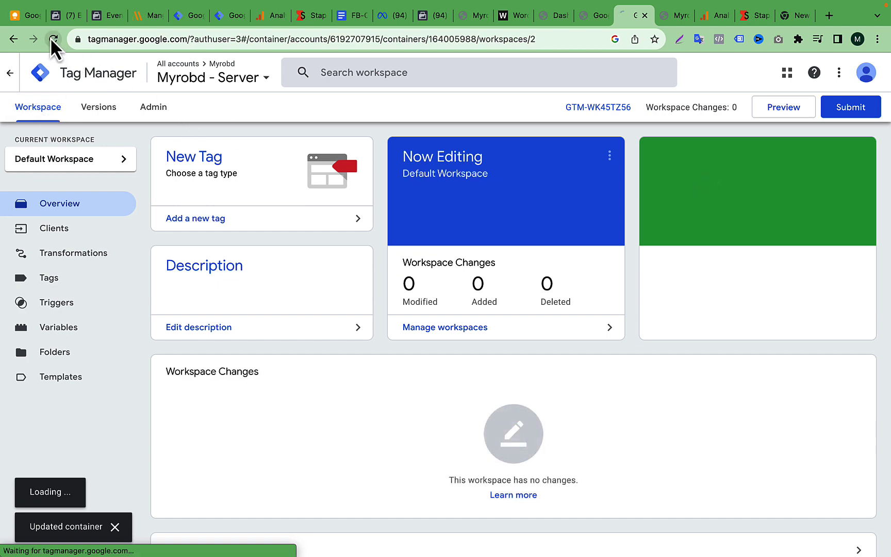
left_click(671, 18)
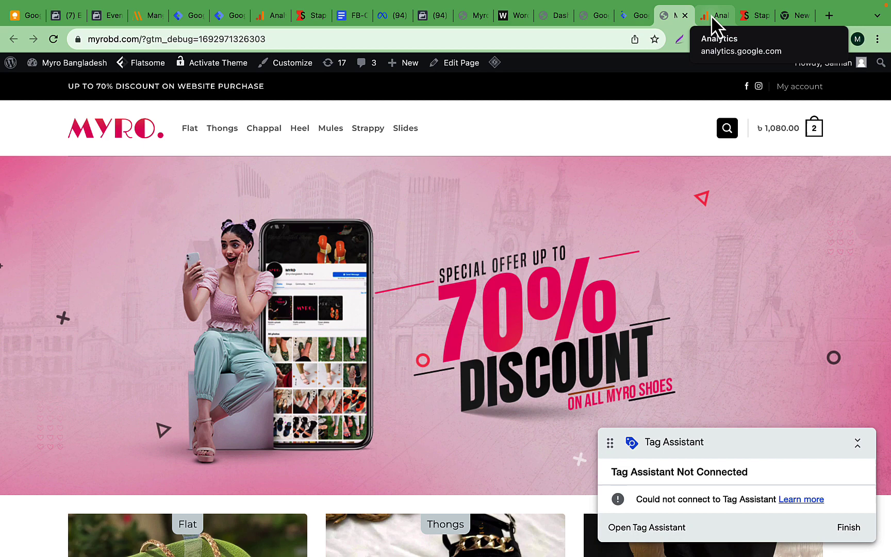
left_click(715, 16)
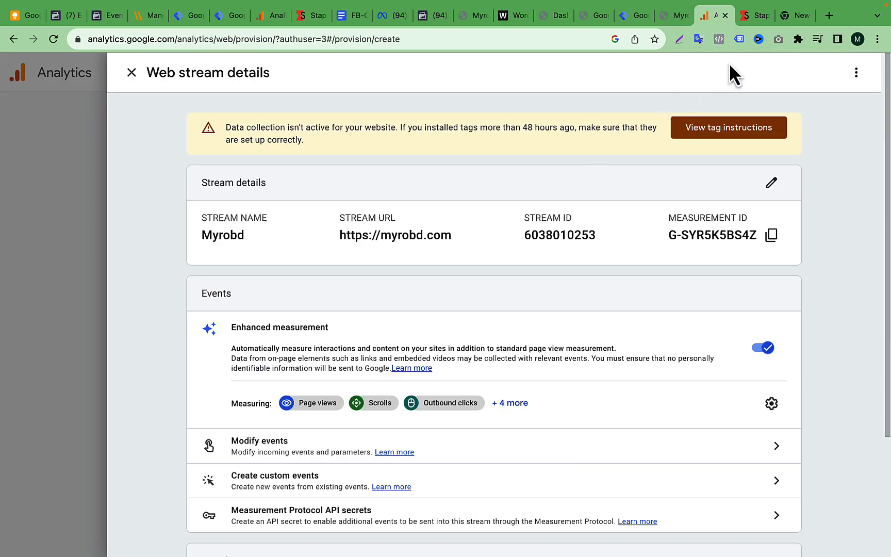
left_click(749, 17)
scroll(561, 189, "up", 7)
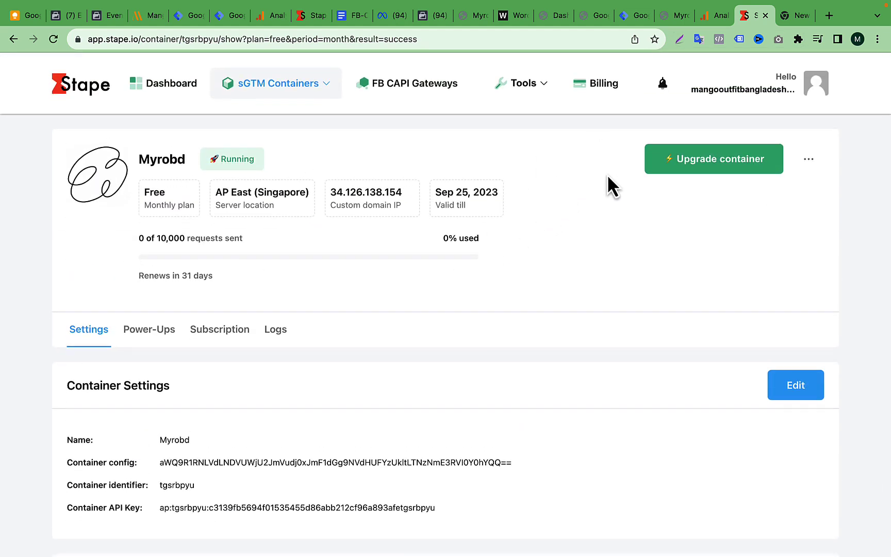
left_click(634, 16)
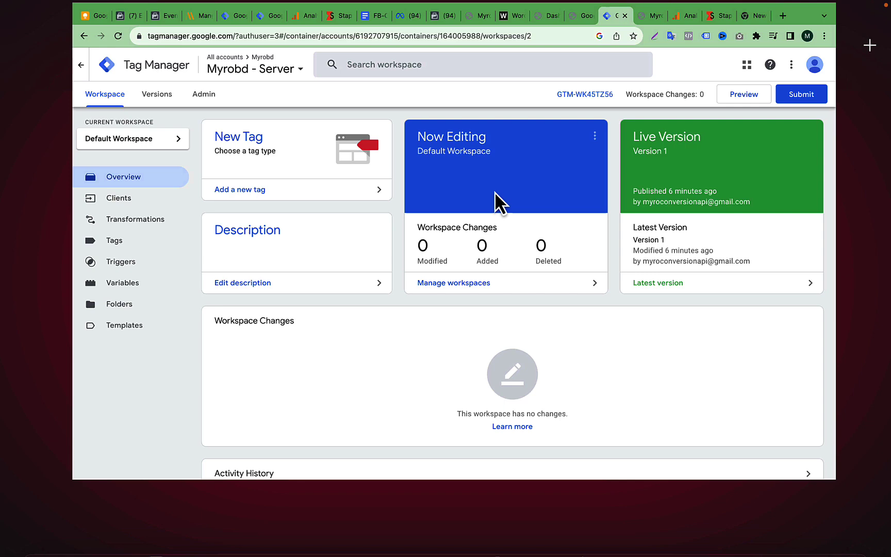
Consult the Dynalist tutorial outline, then return to the Tag Manager workspace.
key("ctrl+Up")
left_click(419, 73)
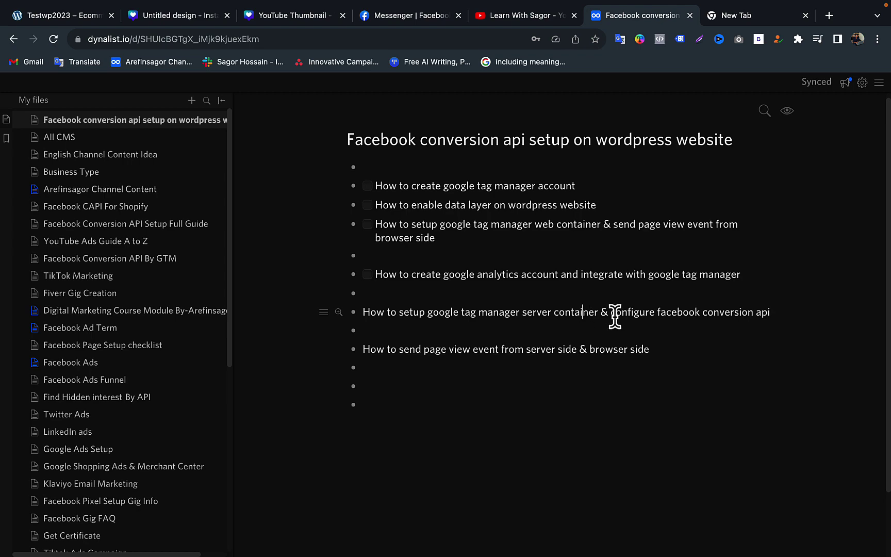
double_click(652, 312)
key("ctrl+Up")
left_click(515, 71)
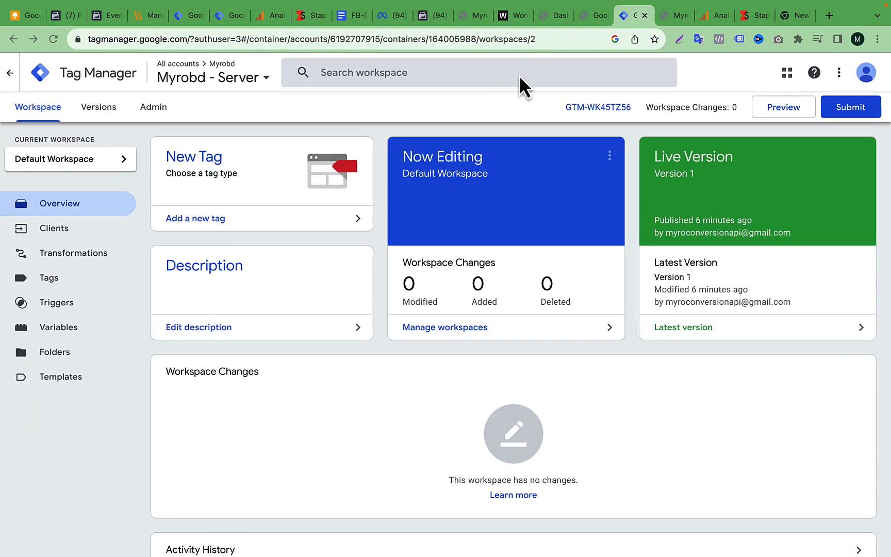
left_click(756, 16)
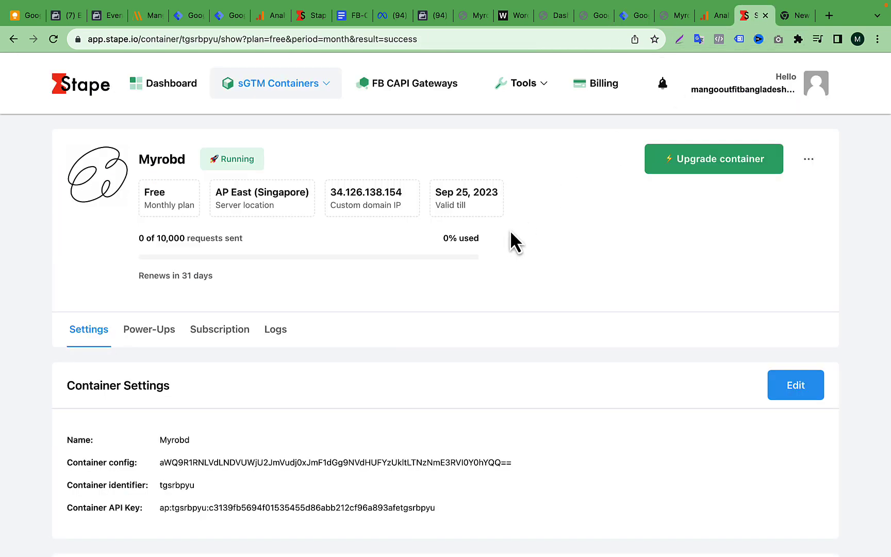
left_click(631, 18)
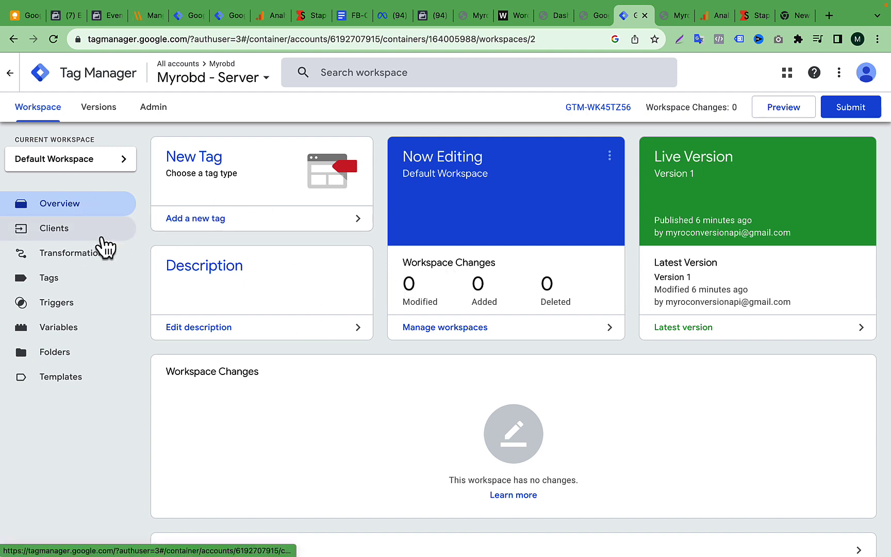
Look over the server container's Clients list, including the GA4 client, without creating a client.
left_click(80, 231)
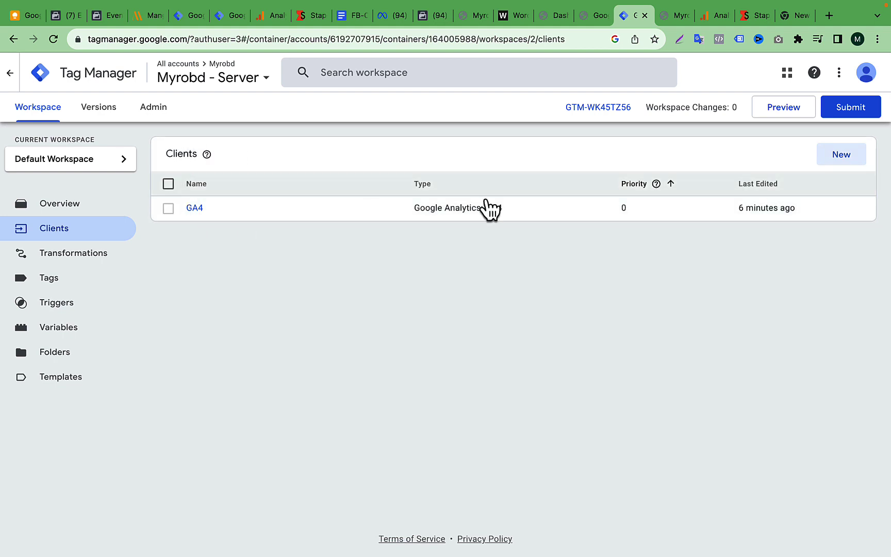
left_click(519, 219)
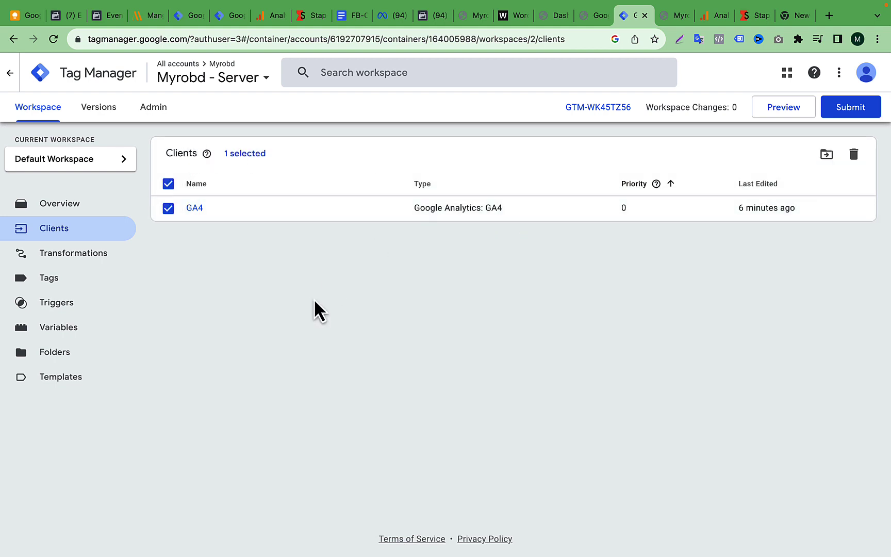
left_click(168, 208)
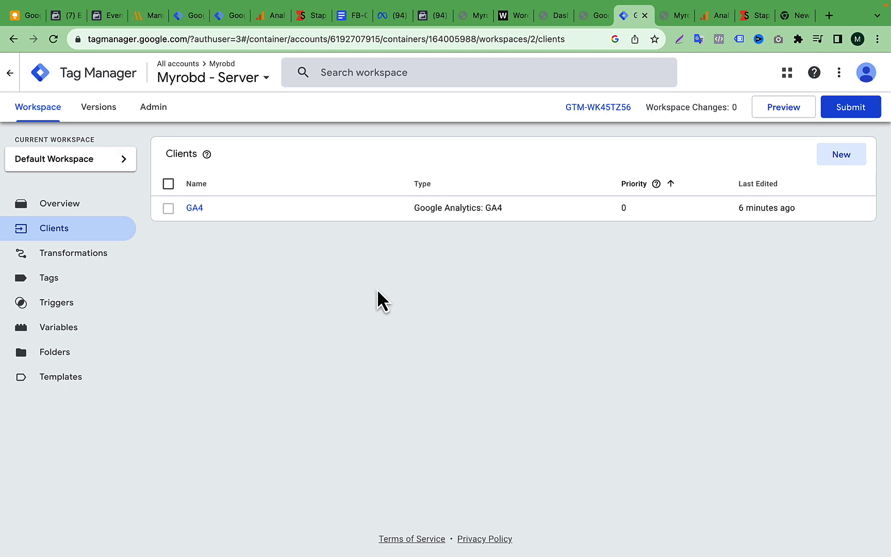
left_click(839, 156)
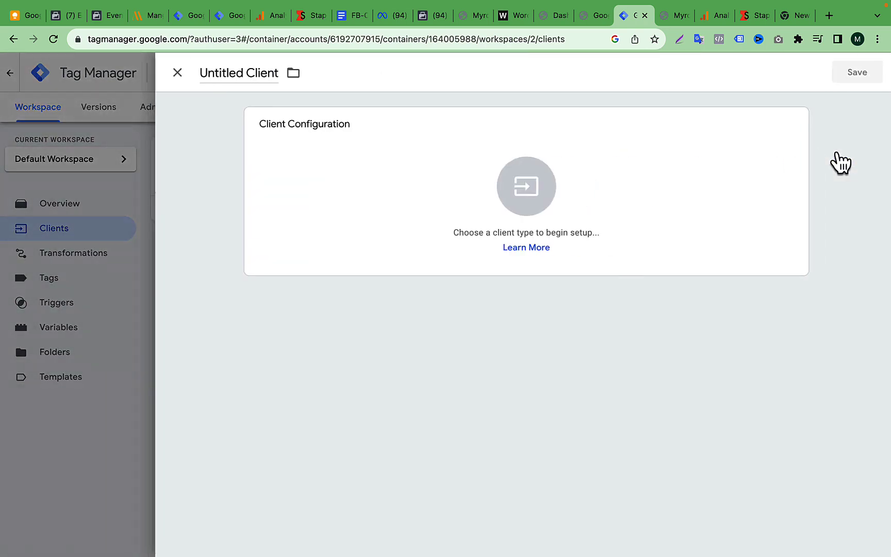
left_click(118, 420)
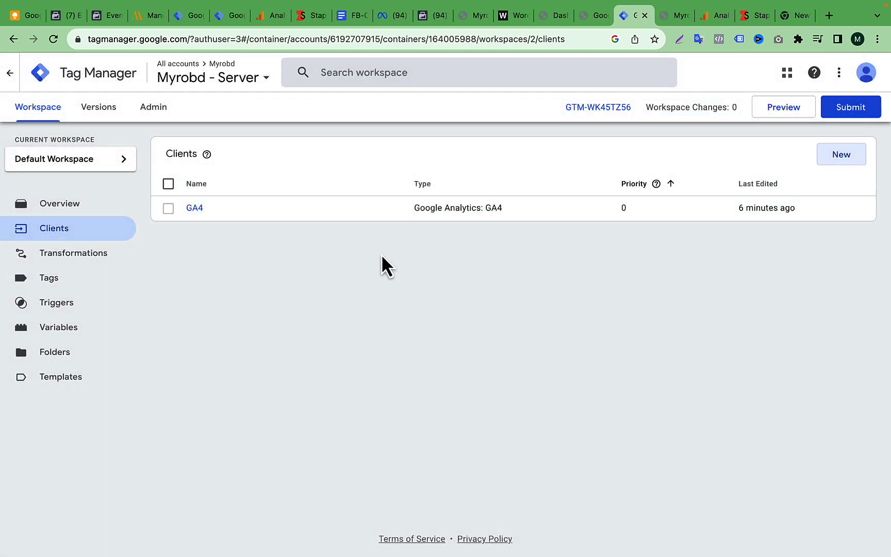
Start a new tag in the server container and show its tag types.
left_click(52, 295)
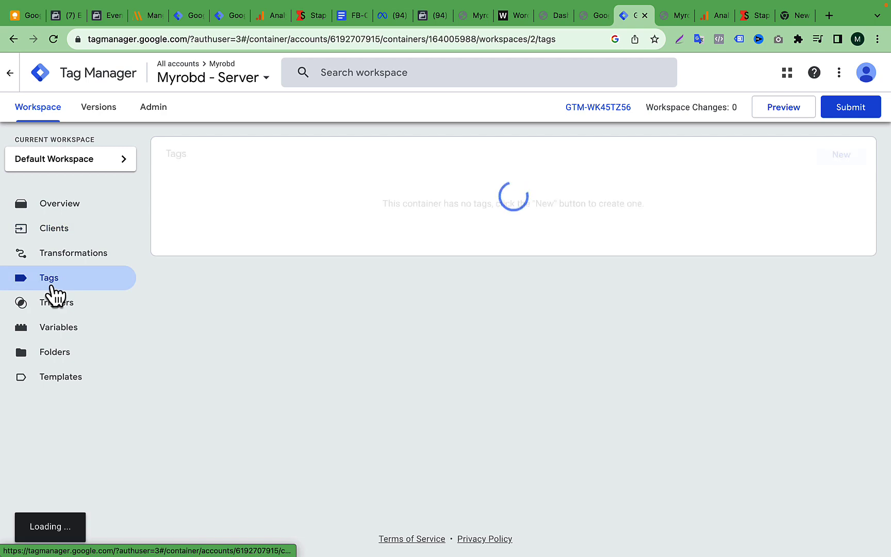
left_click(848, 160)
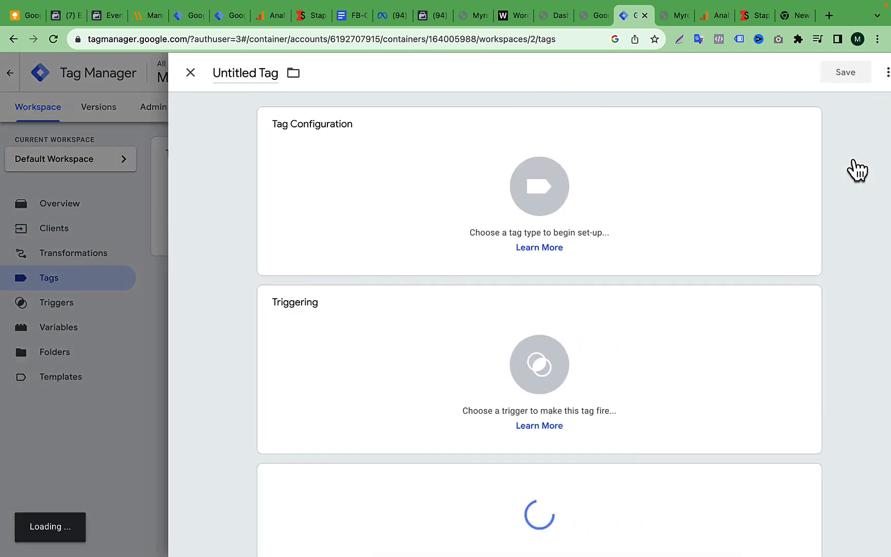
left_click(692, 173)
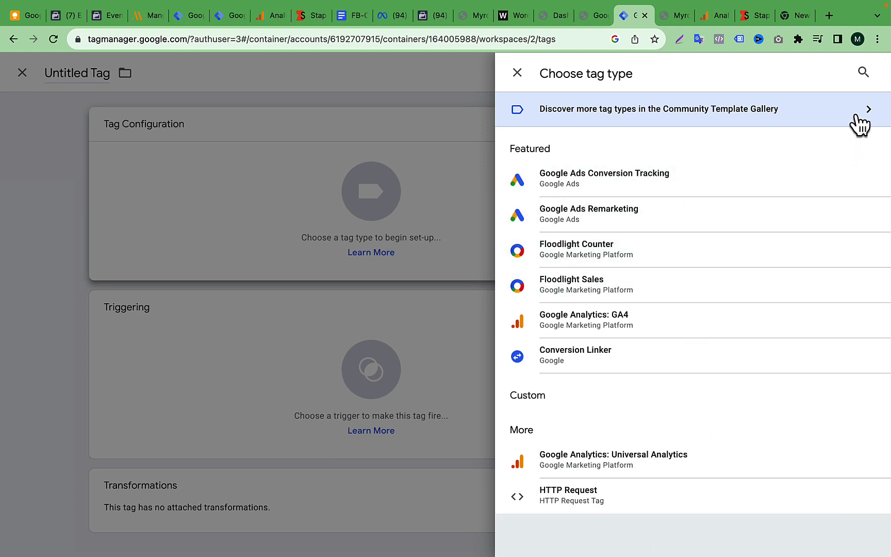
Search the tag types for 'fa' and browse the Community Template Gallery.
left_click(863, 73)
type("face")
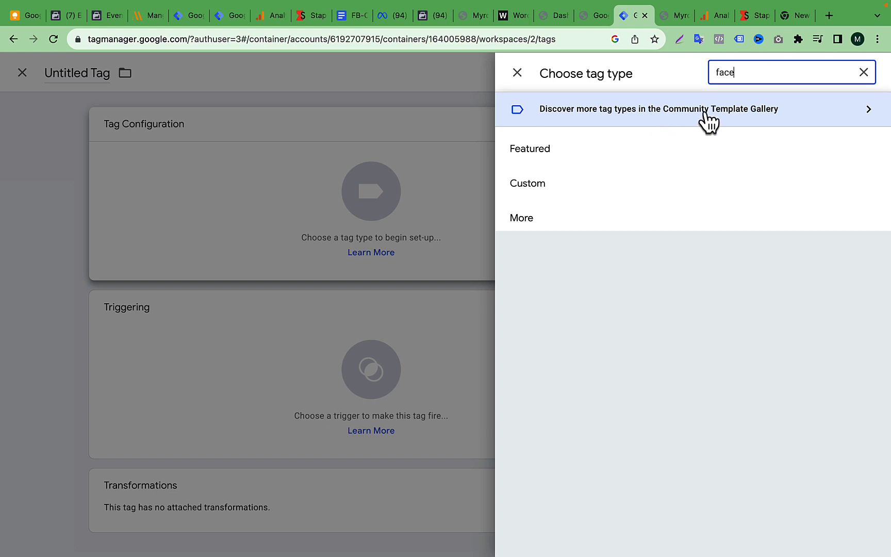
left_click(746, 109)
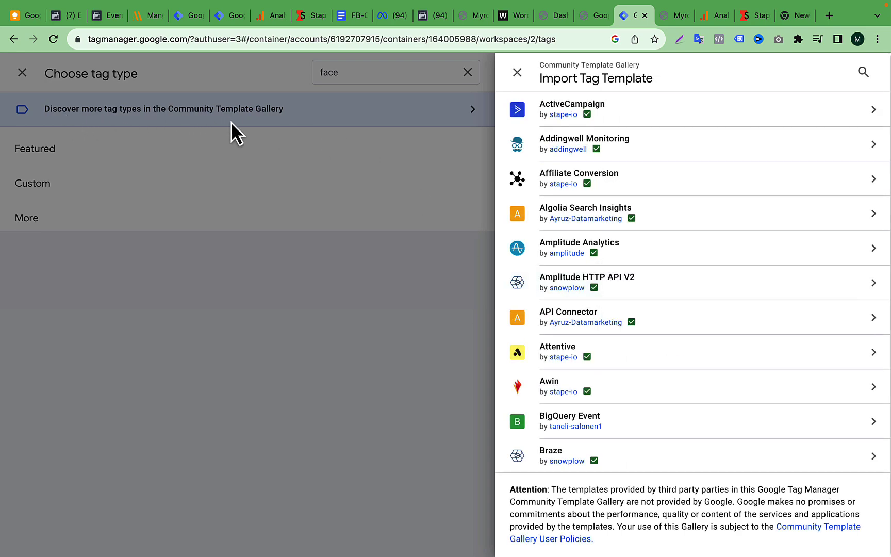
left_click(404, 226)
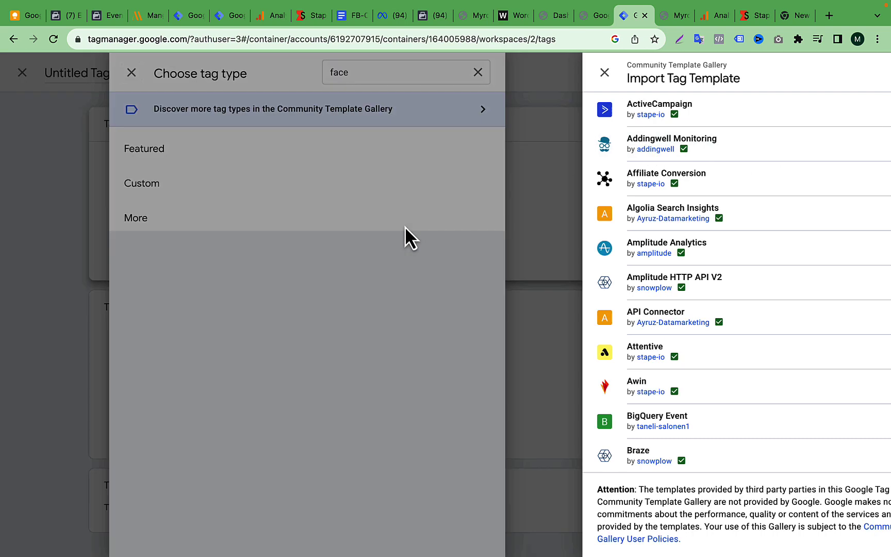
Discard the untitled tag and go to the container's empty Templates page.
left_click(458, 93)
left_click(170, 72)
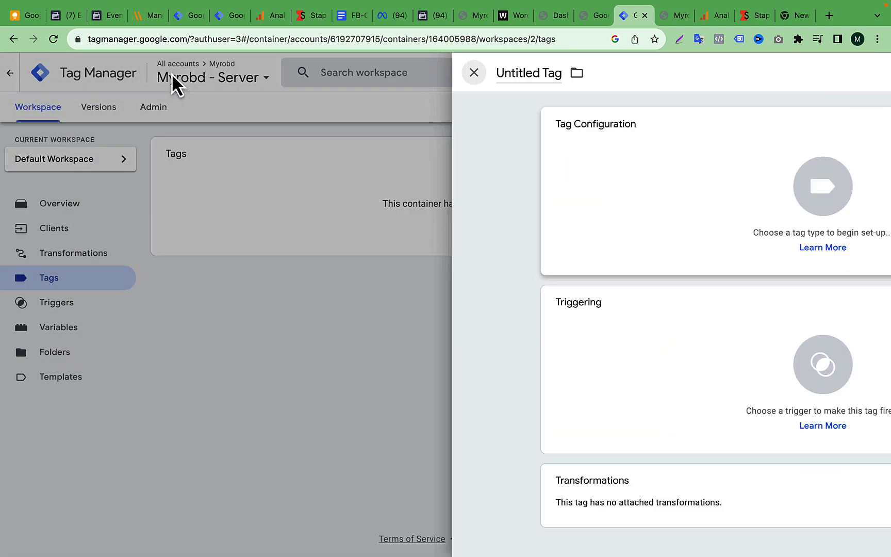
left_click(70, 390)
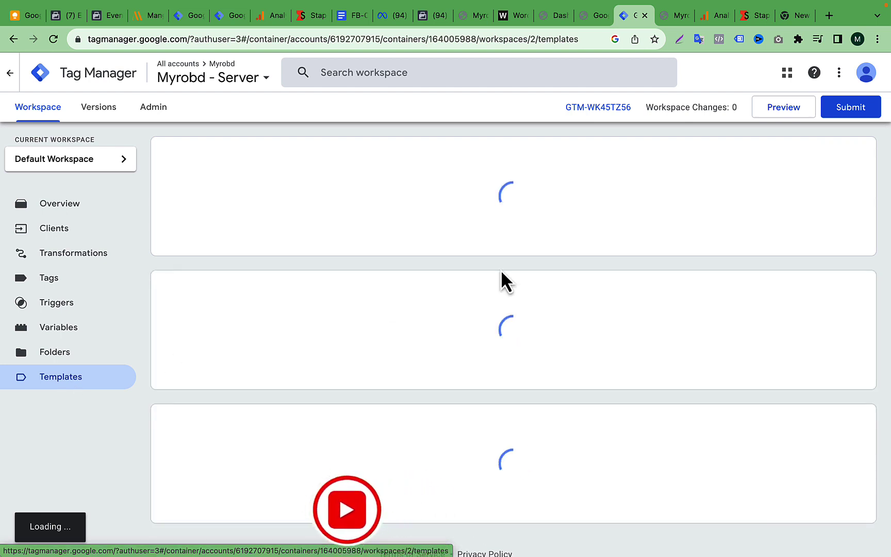
scroll(501, 281, "down", 1)
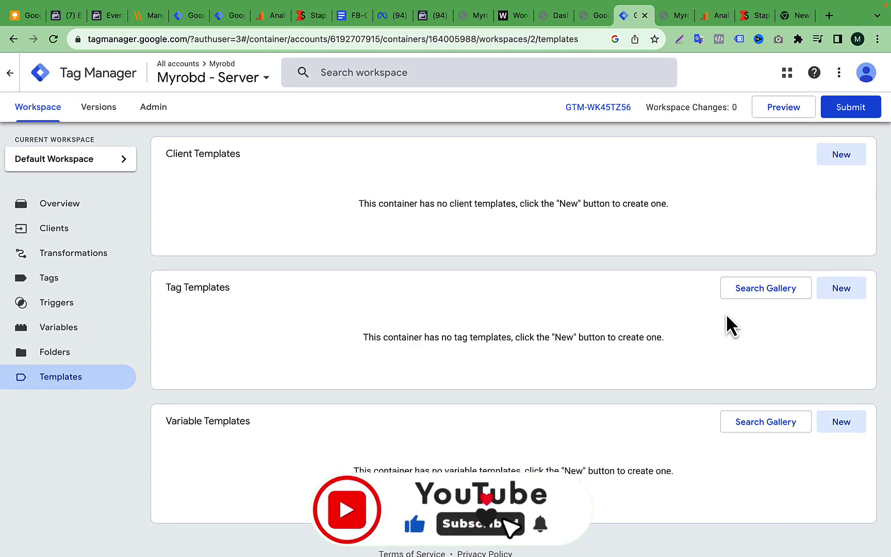
Search the gallery for 'faceboo' and add stape-io's Facebook Conversion API template to the workspace.
left_click(767, 290)
left_click(862, 71)
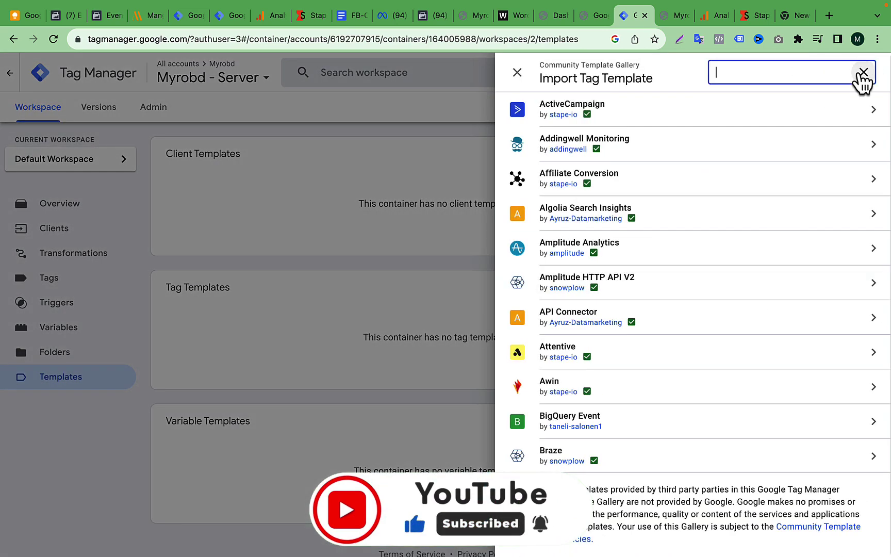
type("facebook")
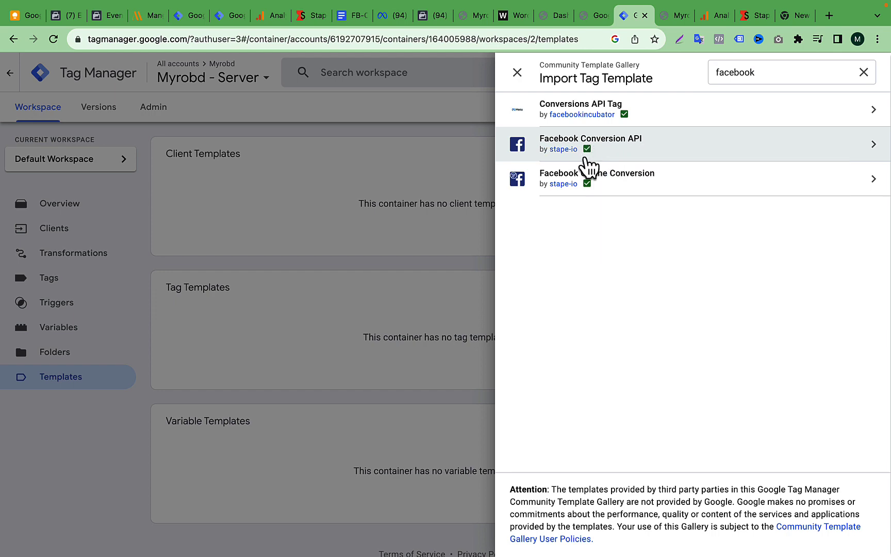
left_click(751, 18)
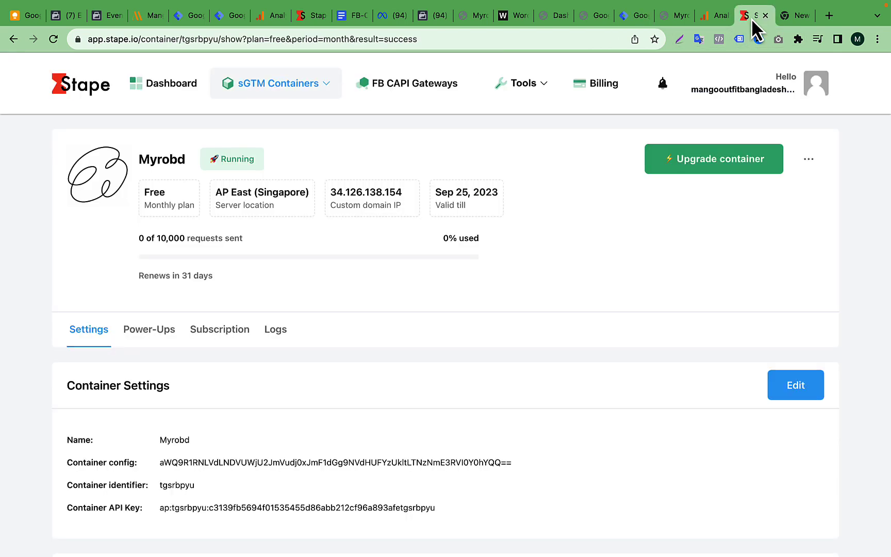
left_click(631, 16)
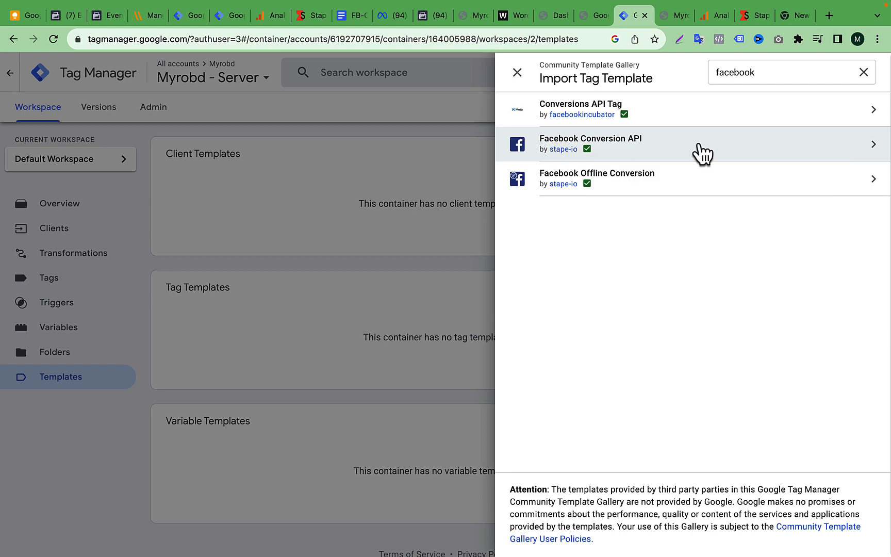
left_click(702, 153)
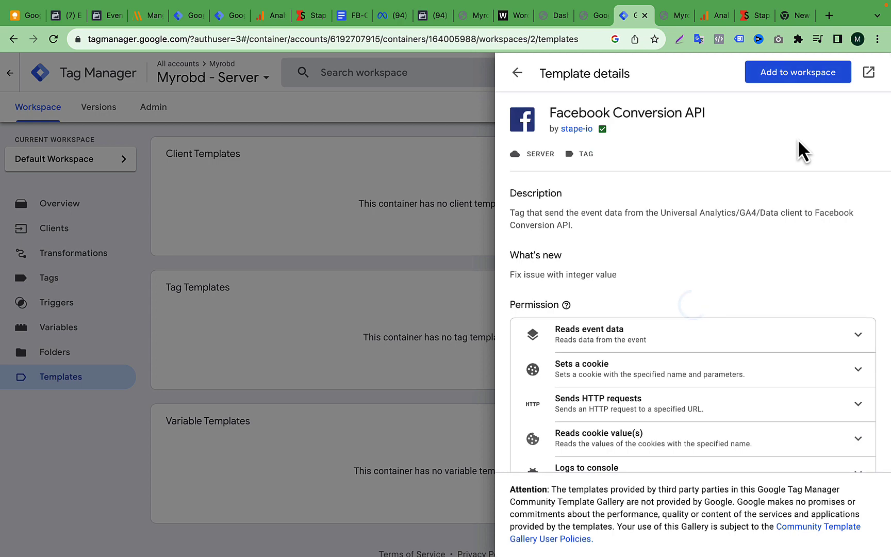
left_click(799, 75)
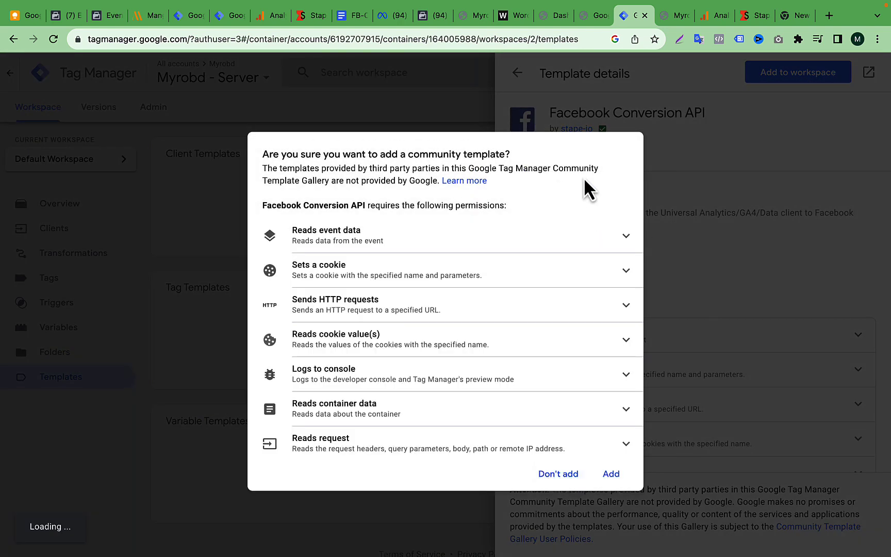
left_click(611, 473)
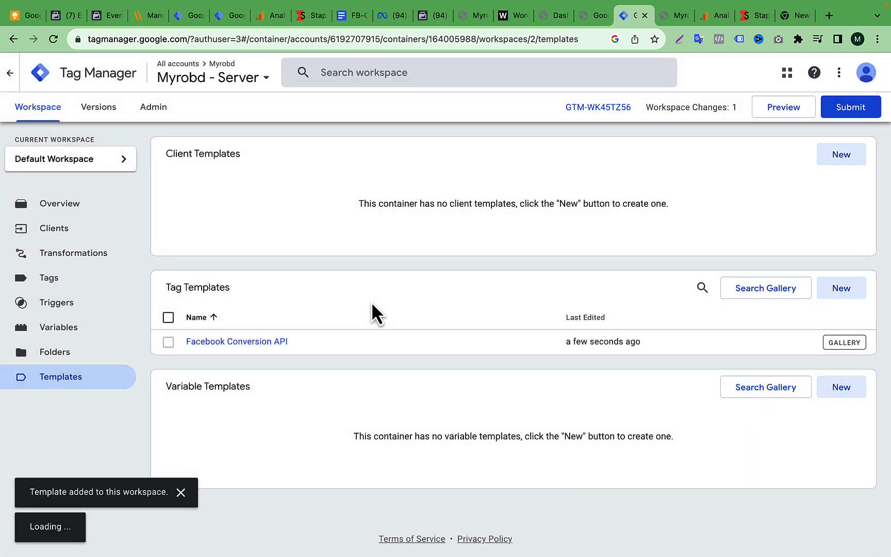
Create a new tag of the Facebook Conversion API type.
left_click(84, 283)
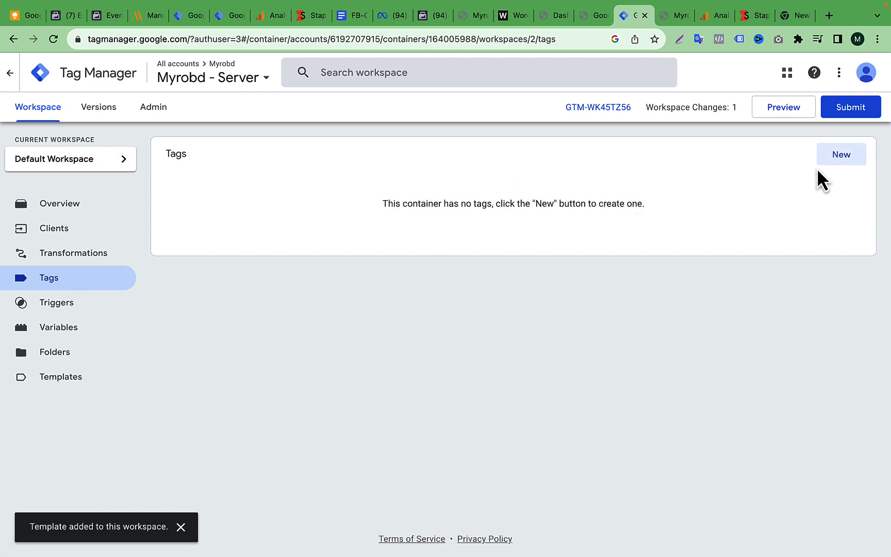
left_click(841, 154)
left_click(682, 173)
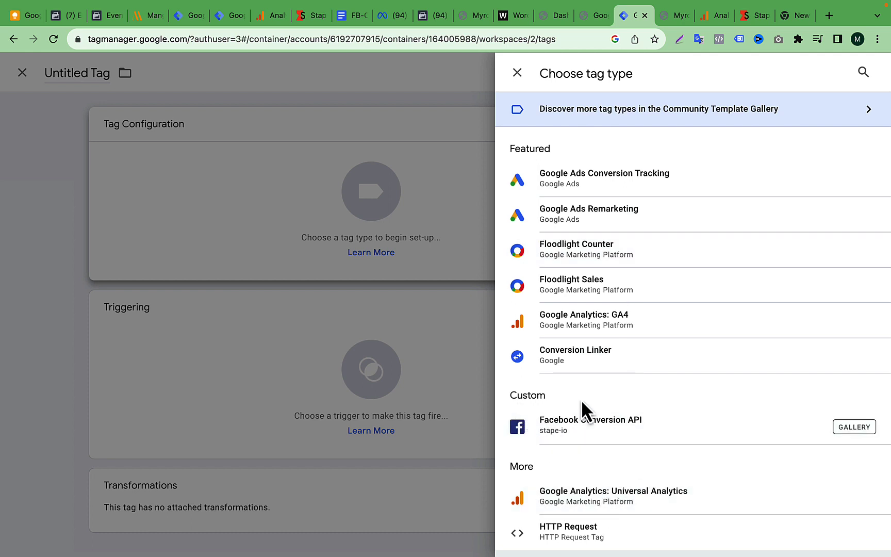
left_click(688, 434)
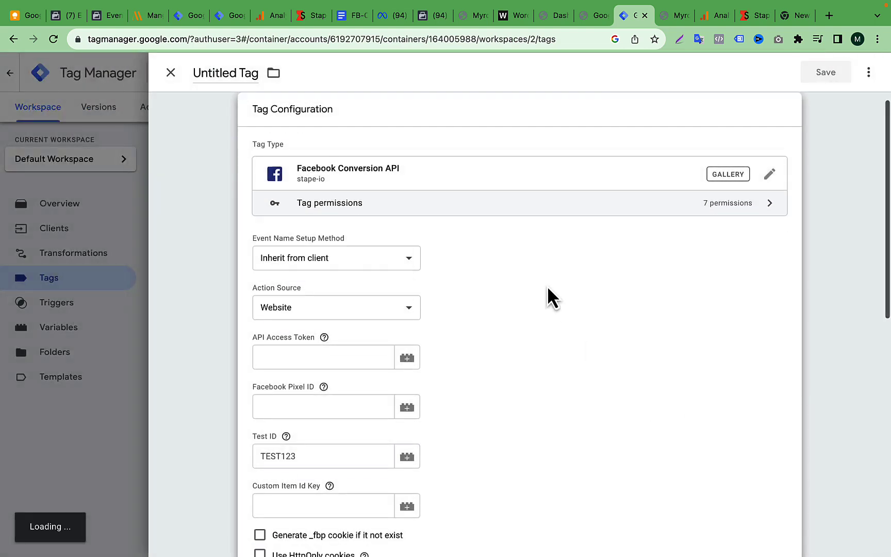
Rename the new tag from Untitled Tag to 'FB Capi Tag'.
left_click_drag(236, 72, 179, 73)
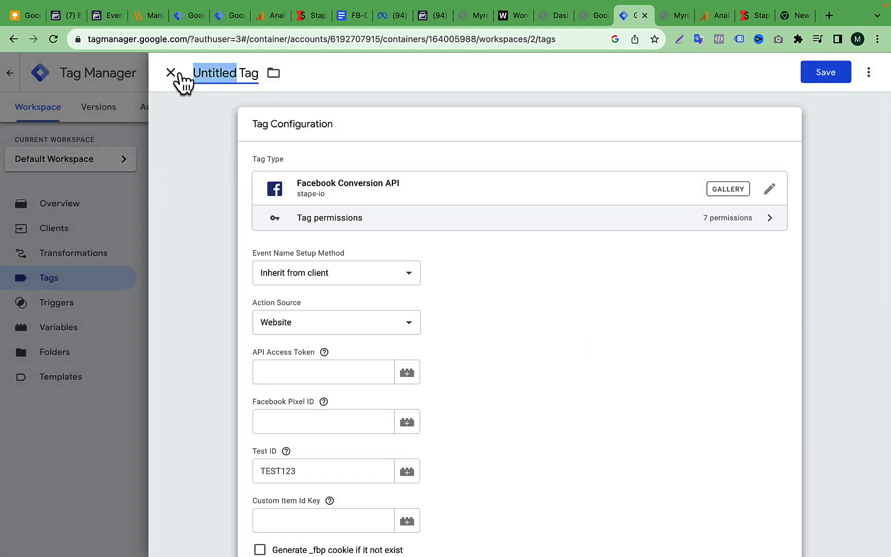
type("FB C")
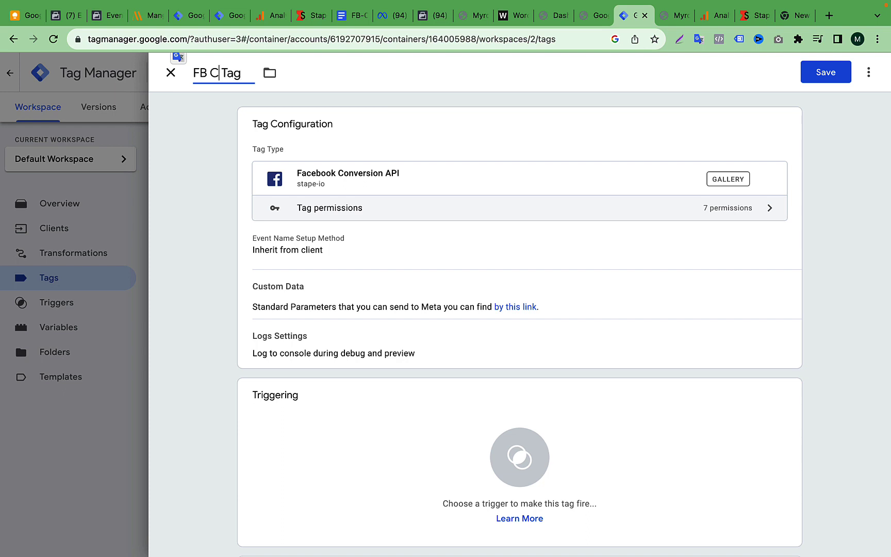
type("d")
key("BackSpace")
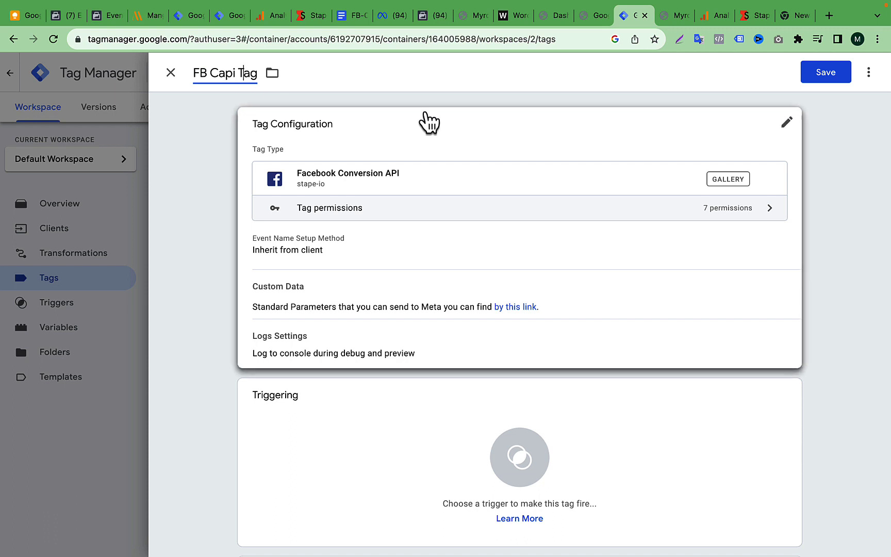
left_click(435, 240)
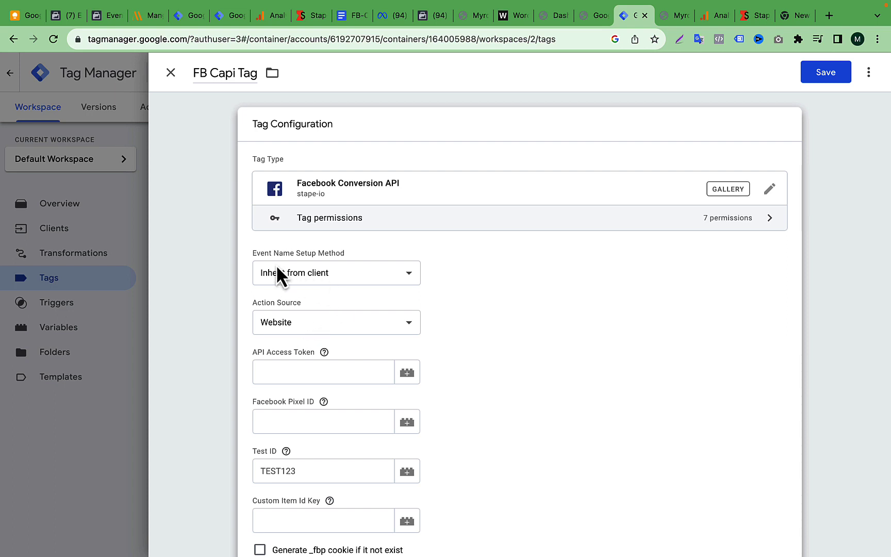
Review the FB Capi Tag's API Access Token, Facebook Pixel ID and Test ID fields, then go to Events Manager.
scroll(511, 280, "down", 10)
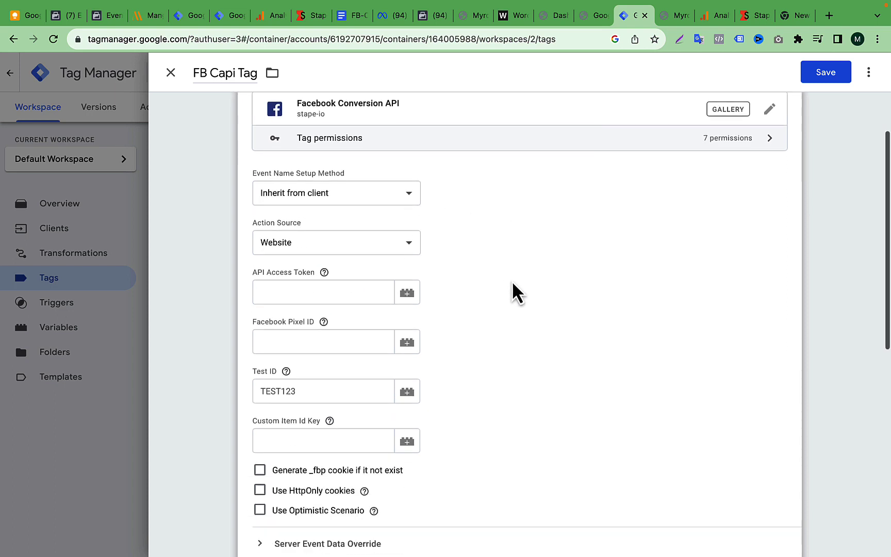
scroll(512, 284, "up", 10)
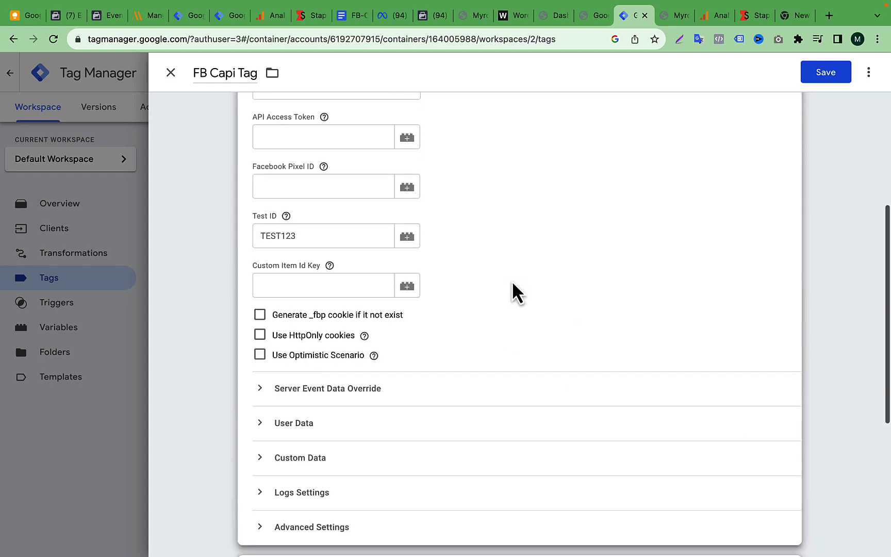
scroll(512, 281, "down", 3)
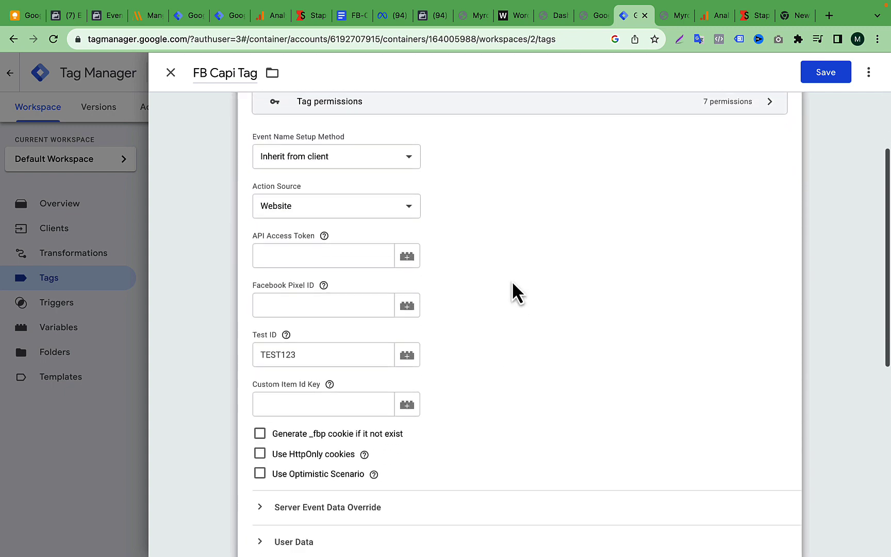
double_click(277, 212)
triple_click(275, 214)
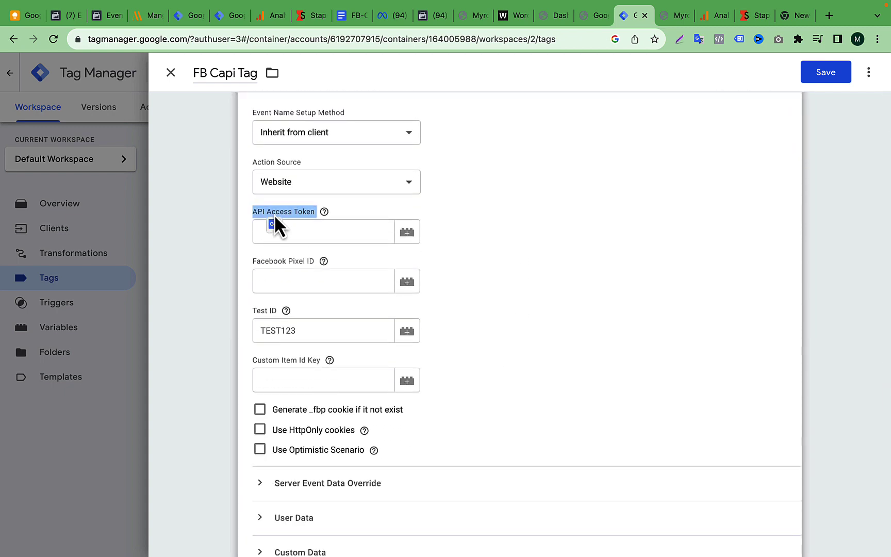
left_click(324, 235)
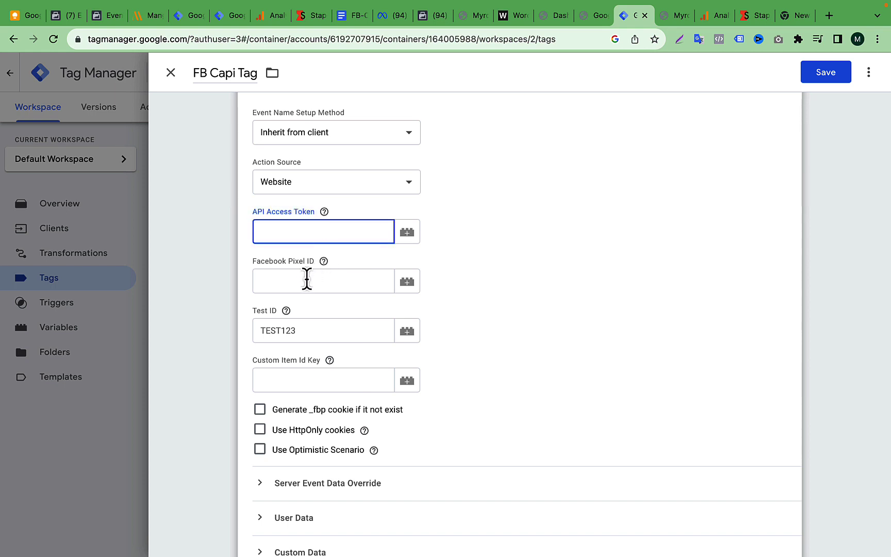
left_click(306, 279)
left_click(320, 333)
left_click(293, 235)
left_click(293, 278)
left_click(311, 325)
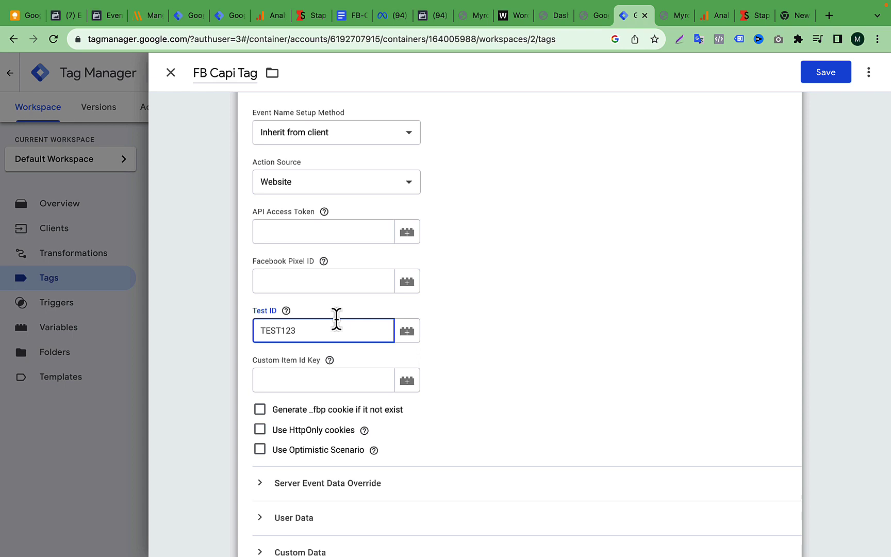
left_click(430, 14)
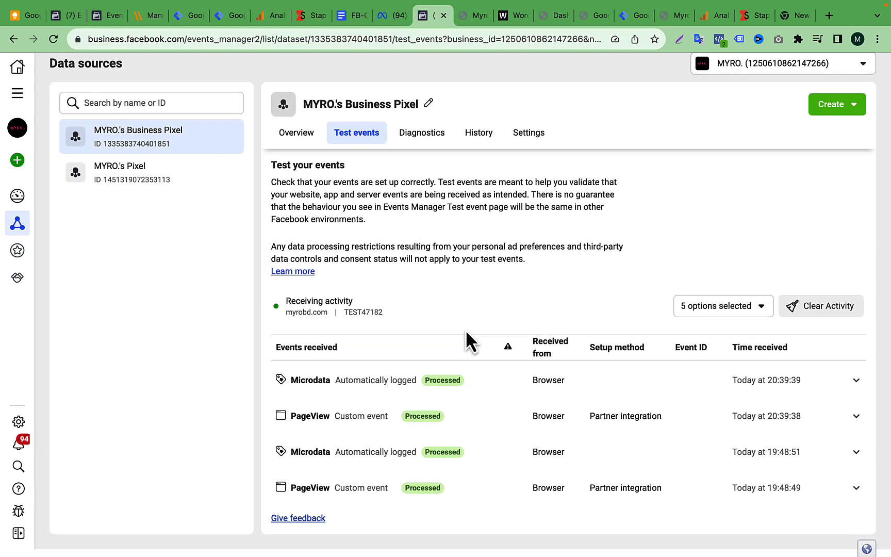
left_click(531, 150)
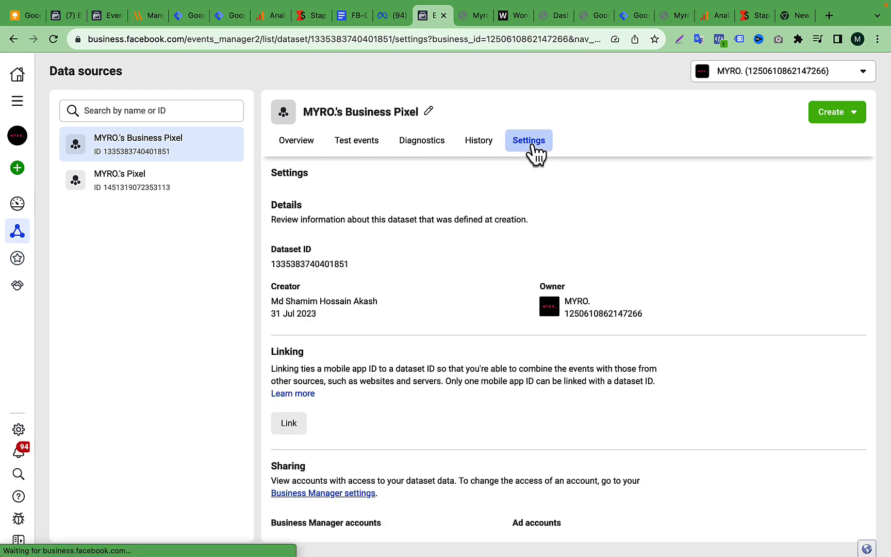
left_click(328, 265)
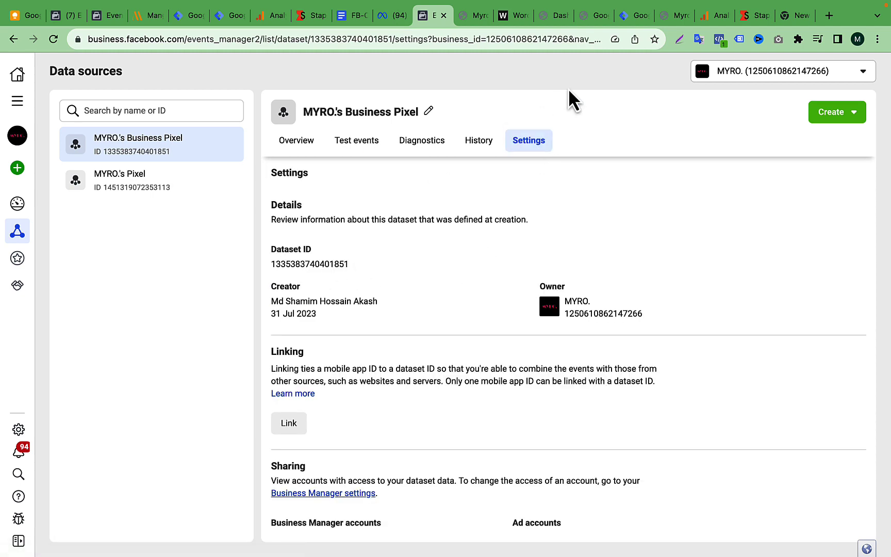
left_click(627, 15)
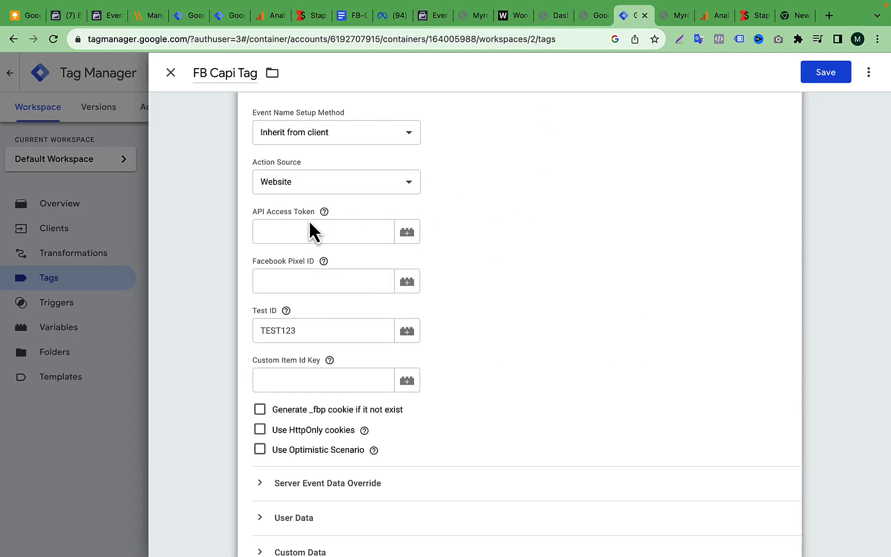
left_click(290, 229)
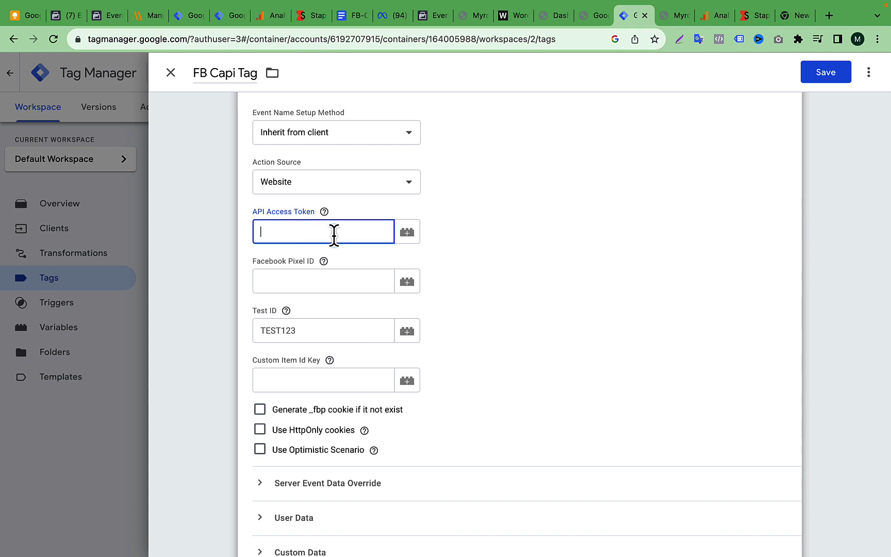
left_click(312, 279)
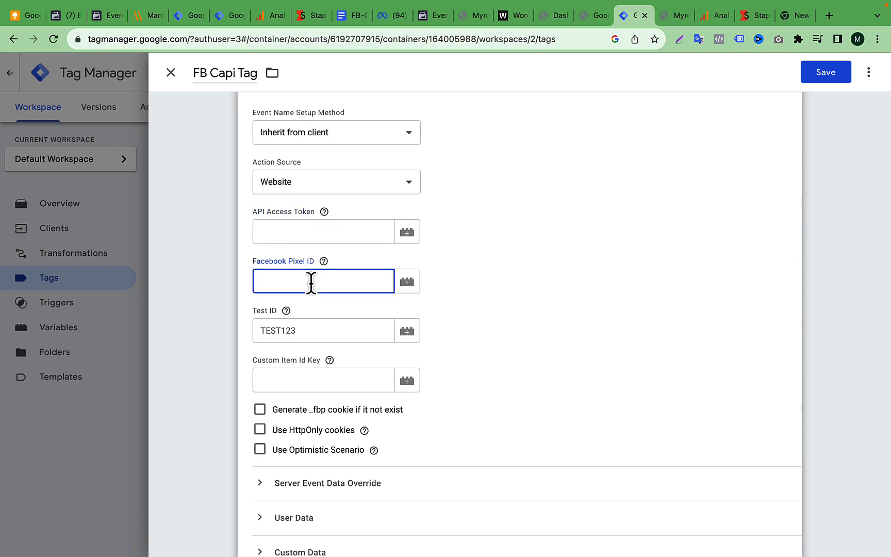
key("super+v")
Copy test event code TEST47182 from the pixel's Test events page for the Test ID field.
left_click(326, 331)
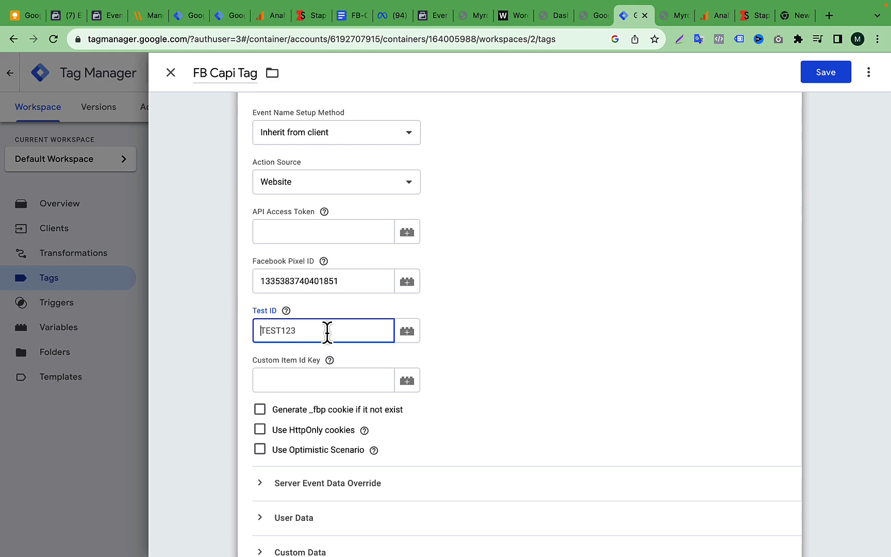
left_click(443, 15)
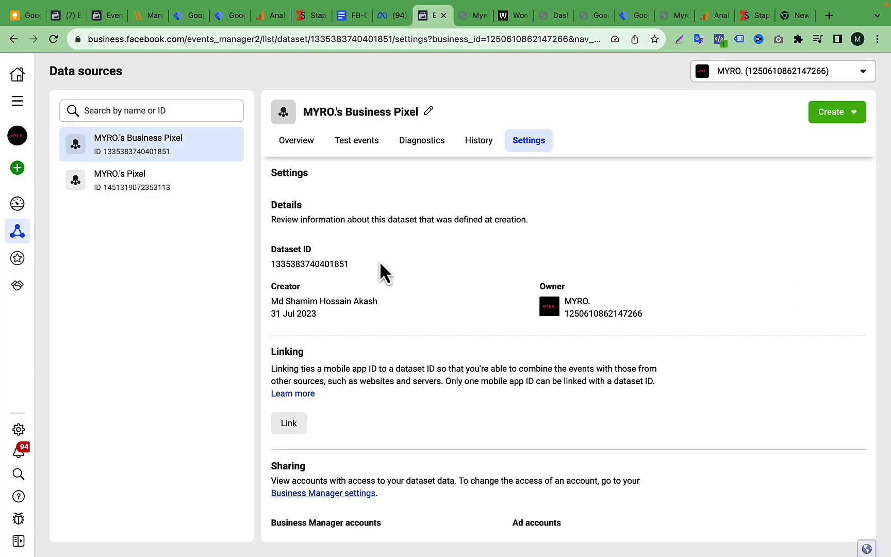
scroll(380, 261, "down", 12)
scroll(380, 261, "up", 12)
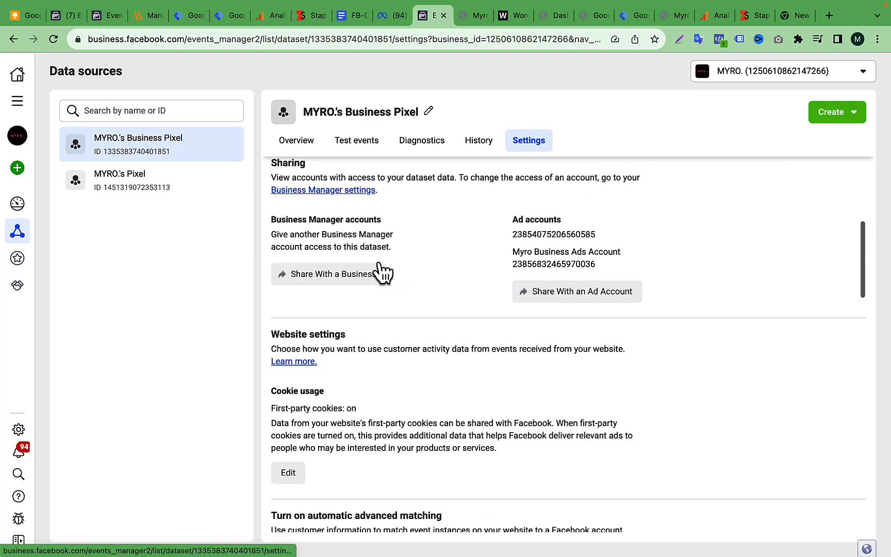
left_click(366, 144)
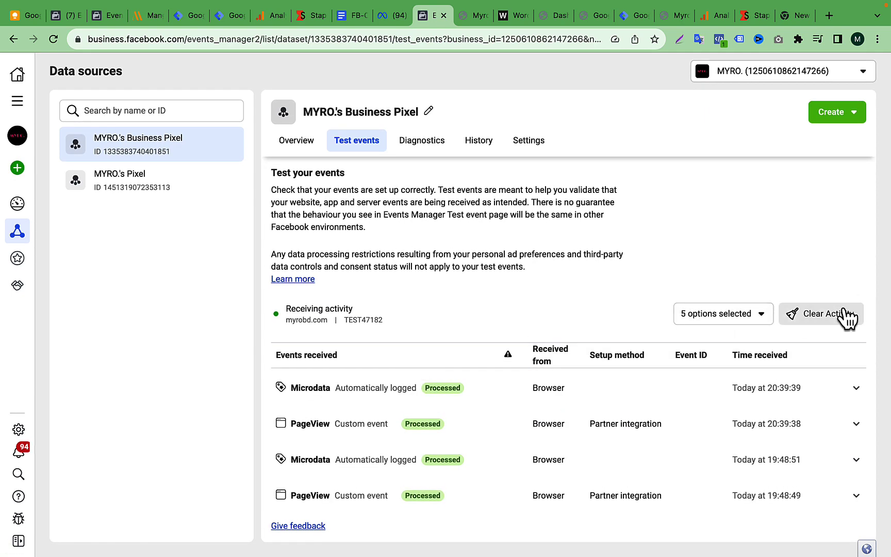
double_click(375, 319)
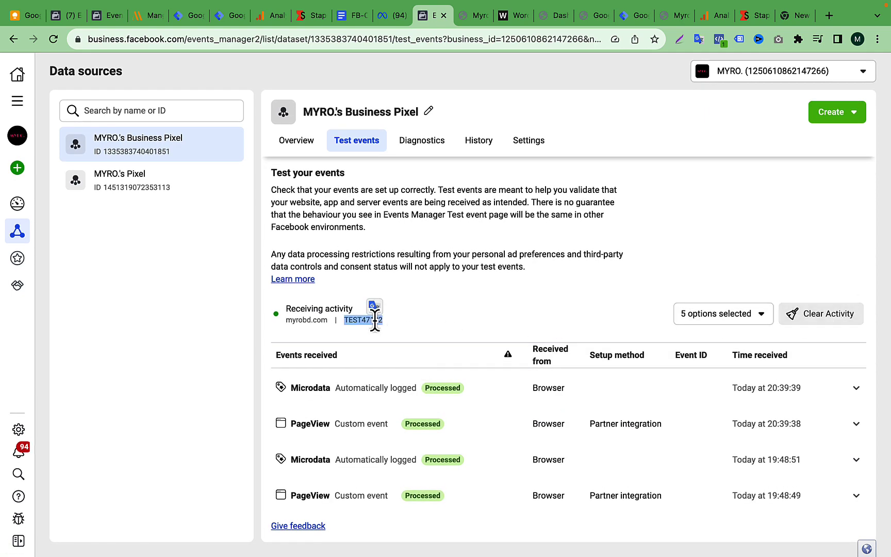
right_click(370, 320)
left_click(397, 345)
left_click(627, 16)
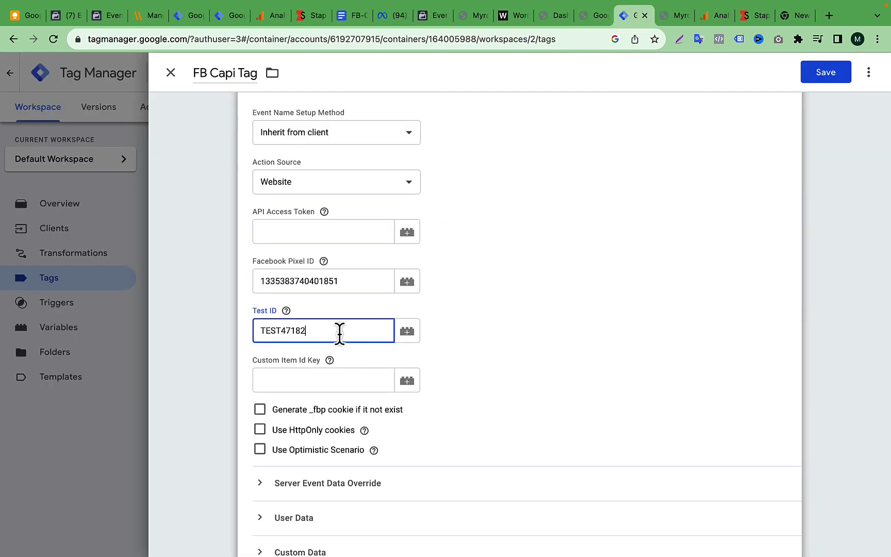
Generate a new Conversions API access token in the pixel's settings for the empty token field.
left_click(344, 232)
left_click(435, 16)
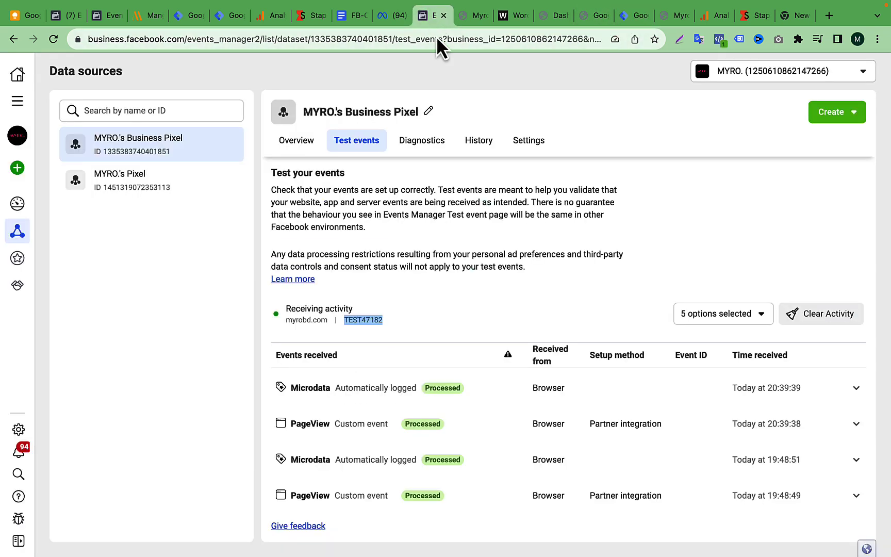
left_click(528, 150)
scroll(459, 330, "down", 10)
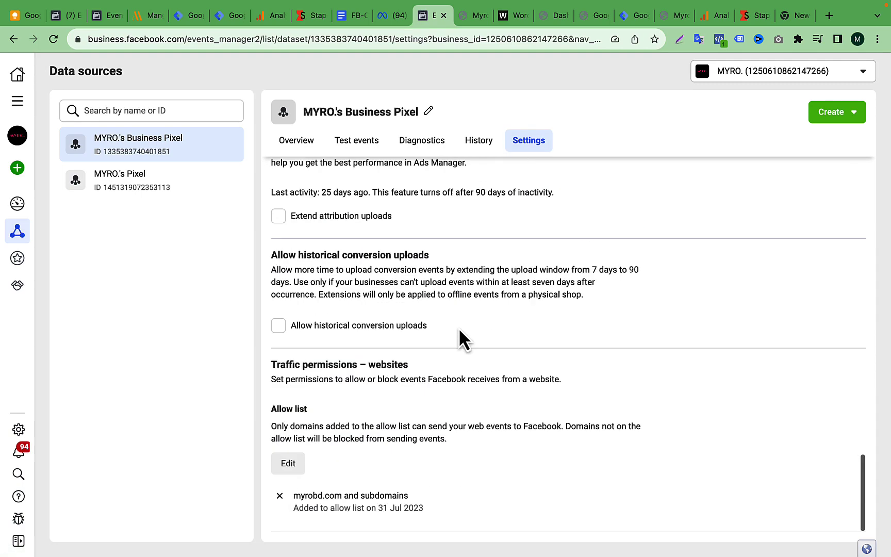
scroll(459, 327, "up", 5)
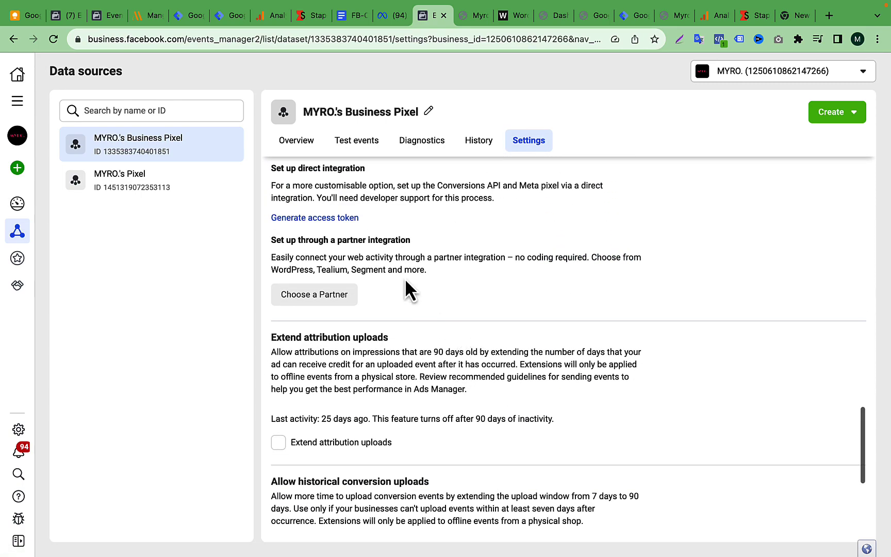
left_click(338, 265)
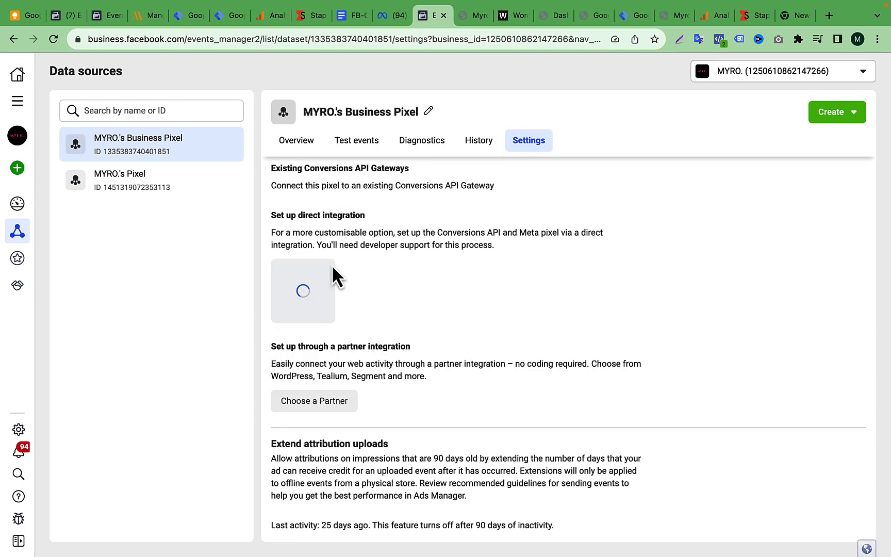
Paste the Conversions API token into API Access Token and check it alongside the Test ID.
mouse_move(417, 335)
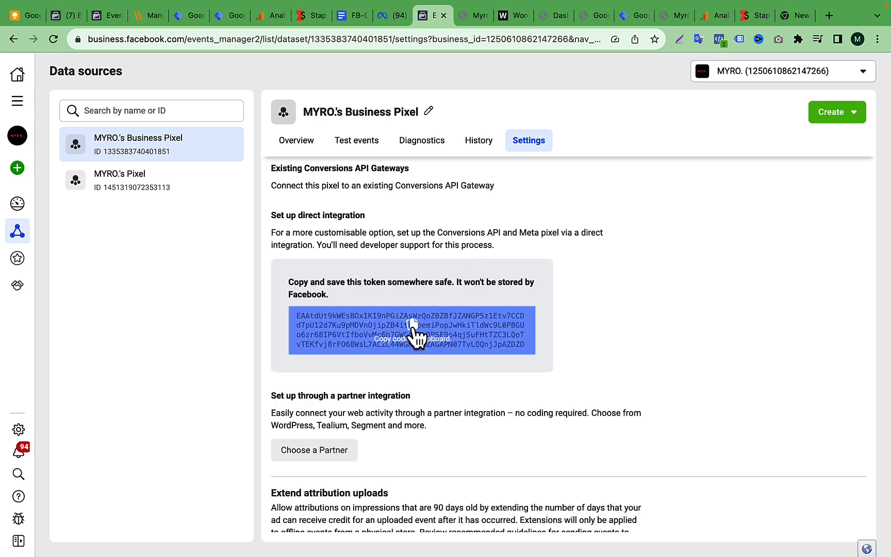
left_click(634, 16)
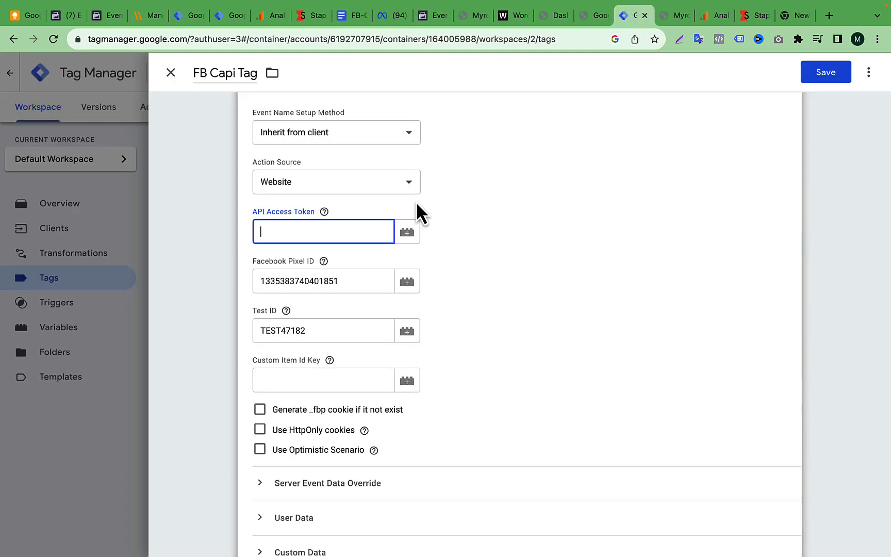
key("super+v")
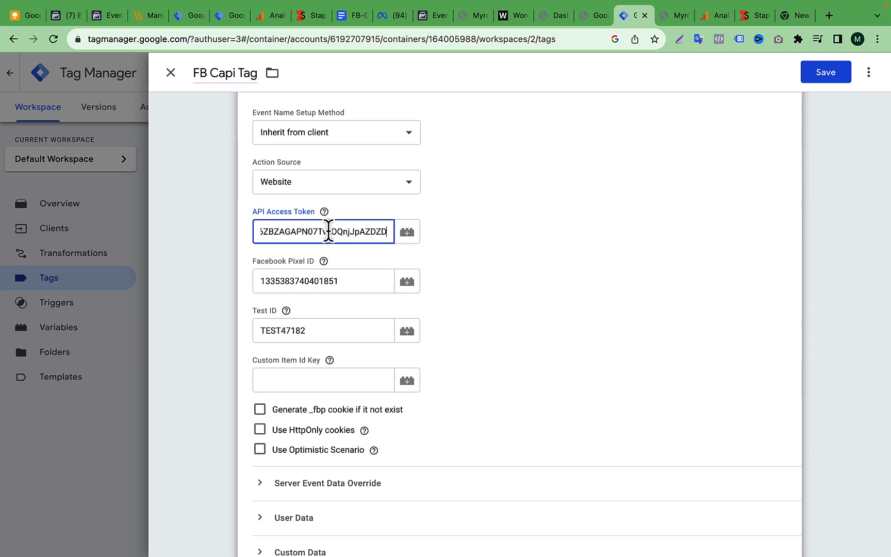
double_click(345, 238)
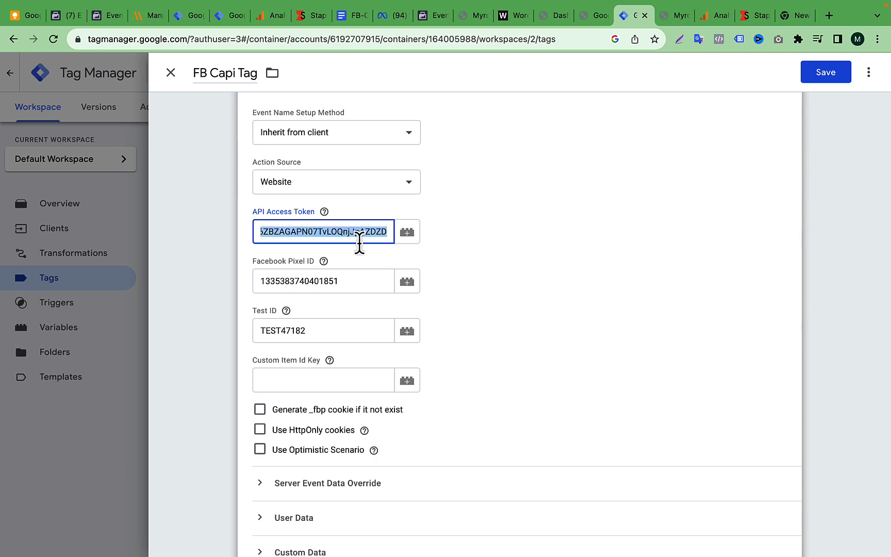
left_click(255, 212)
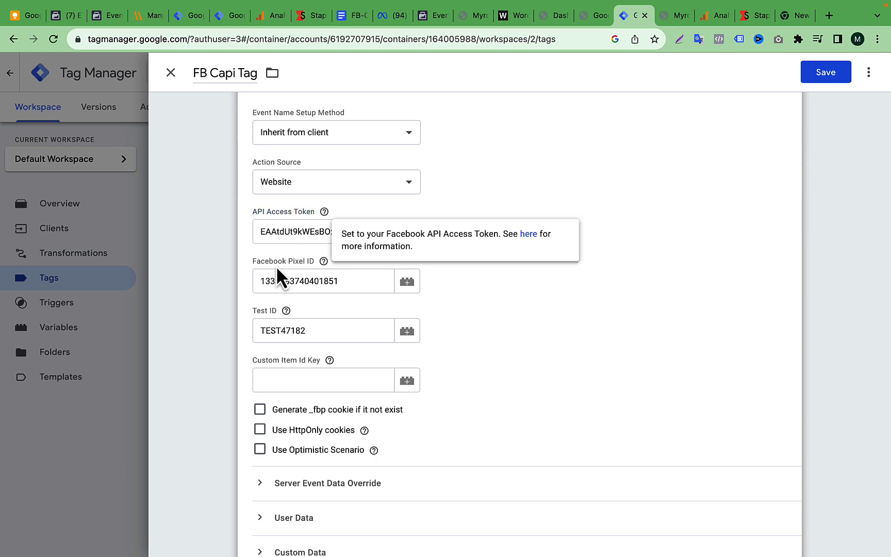
double_click(277, 331)
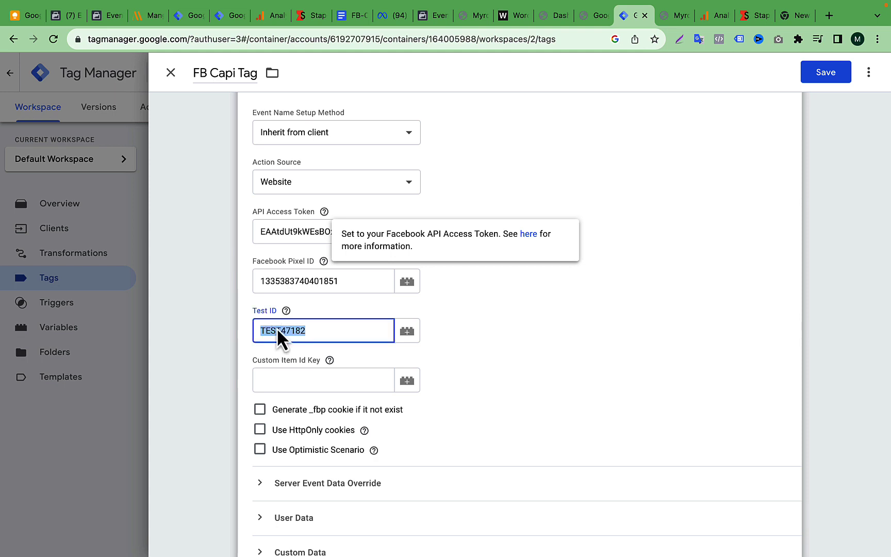
left_click(209, 129)
Expand the Advanced Settings, Custom Data and Logs Settings sections.
scroll(483, 340, "down", 5)
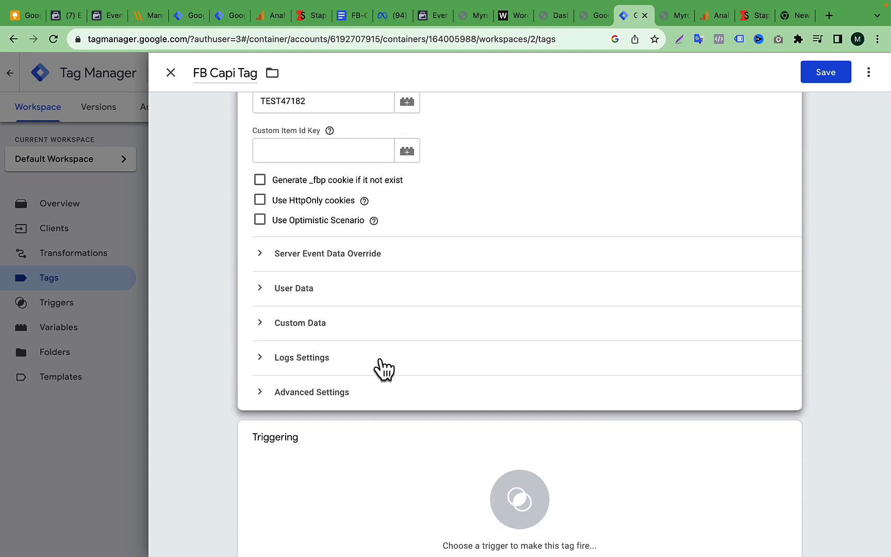
left_click(379, 390)
left_click(394, 333)
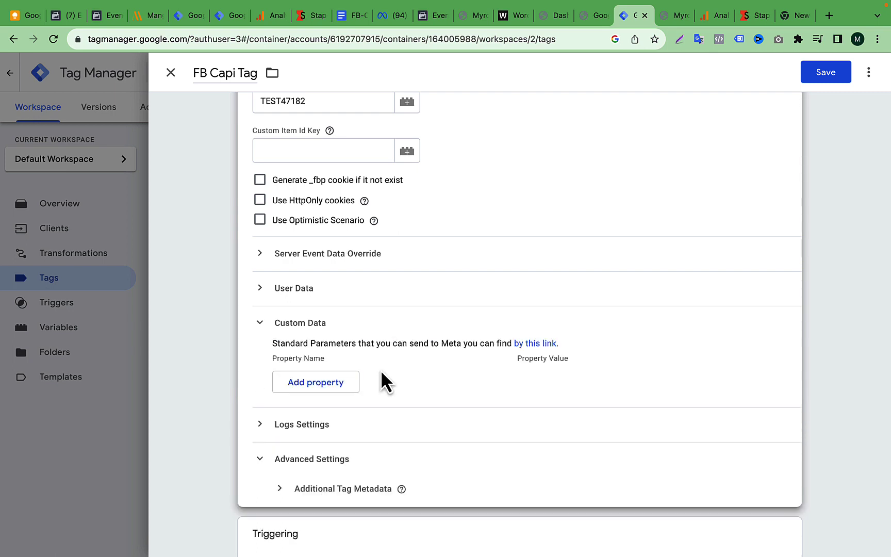
left_click(380, 424)
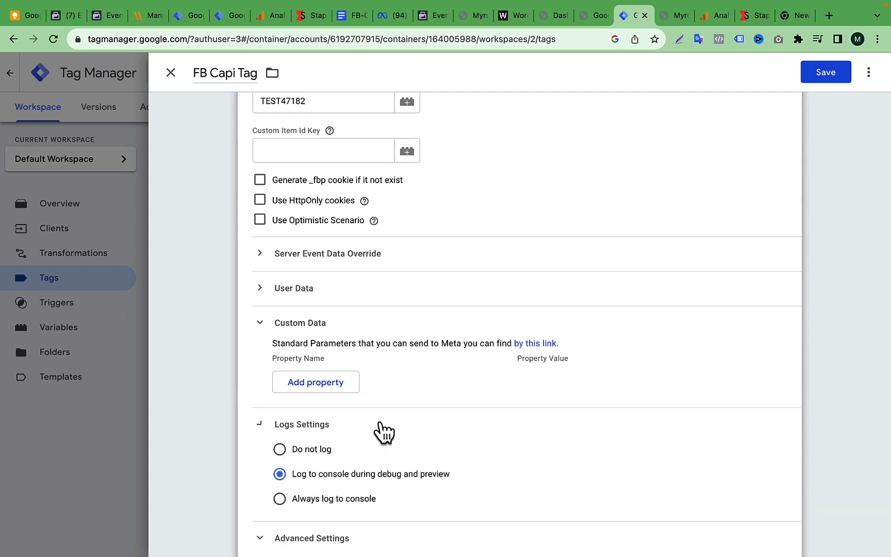
Expand User Data and open the tag's triggering, discarding an untitled new trigger.
left_click(420, 290)
scroll(494, 319, "down", 7)
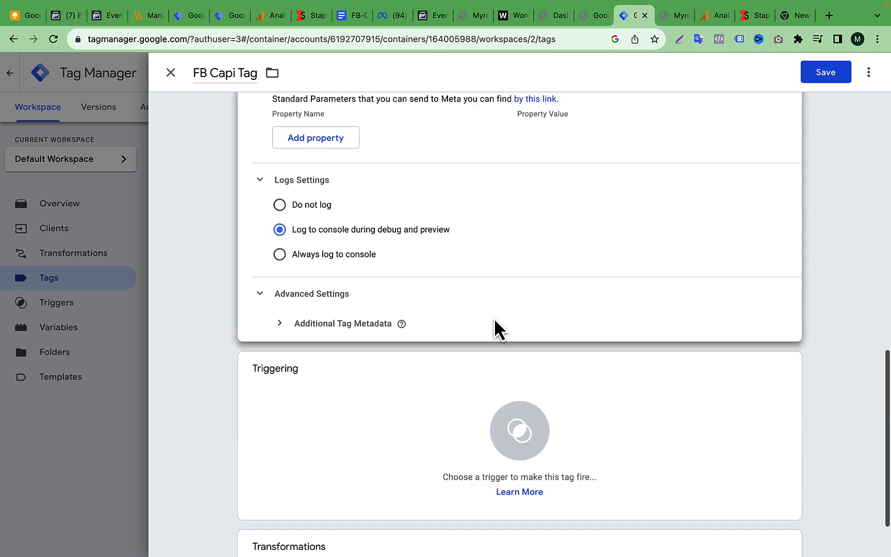
scroll(495, 323, "up", 10)
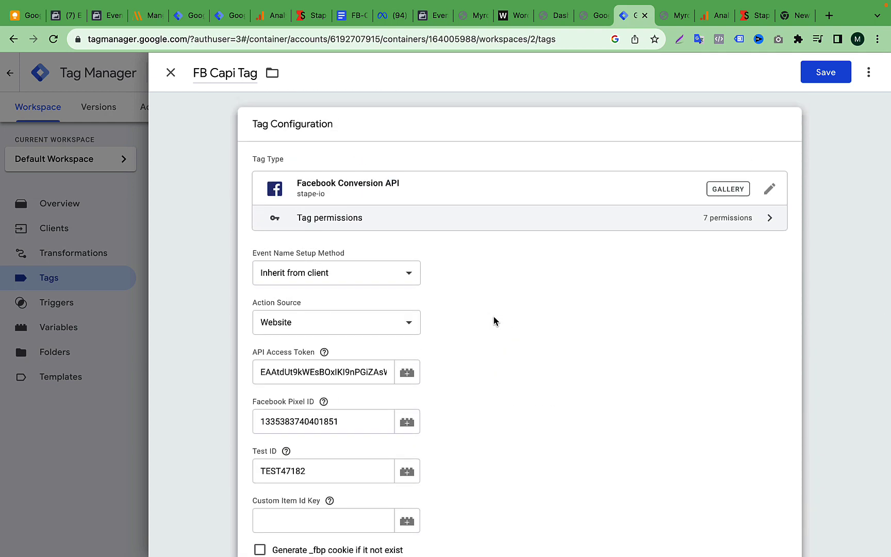
scroll(493, 316, "down", 10)
left_click(441, 353)
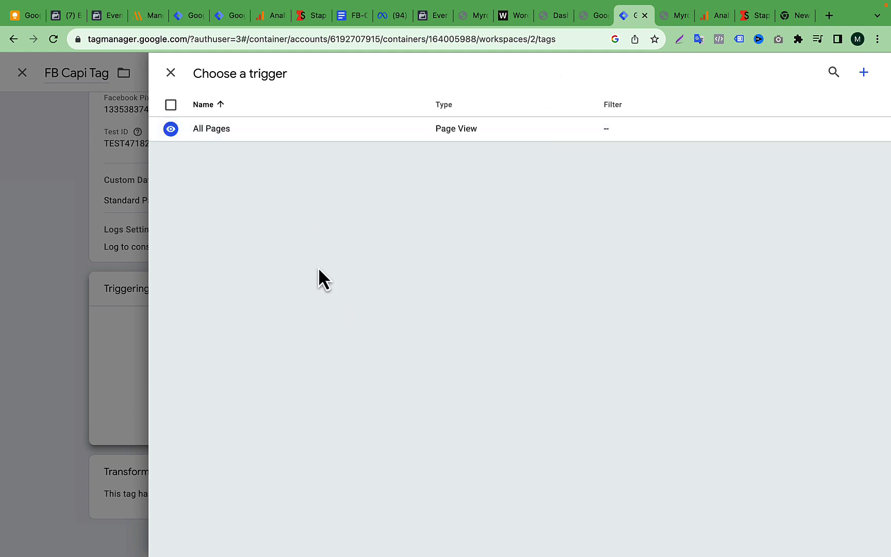
left_click(862, 76)
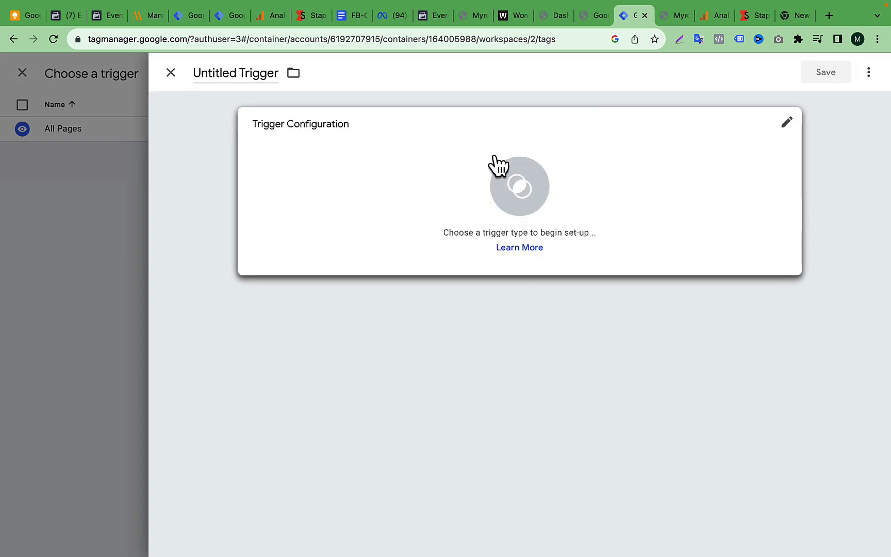
left_click(497, 166)
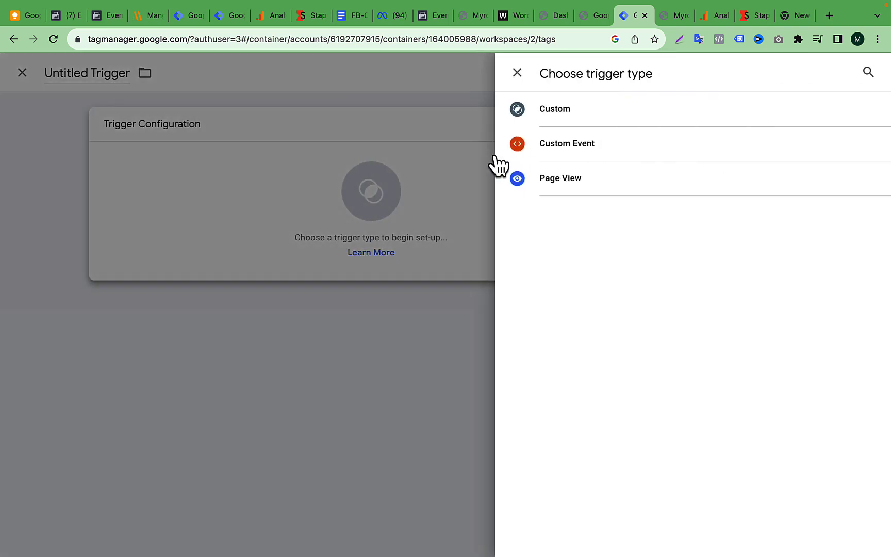
left_click(342, 205)
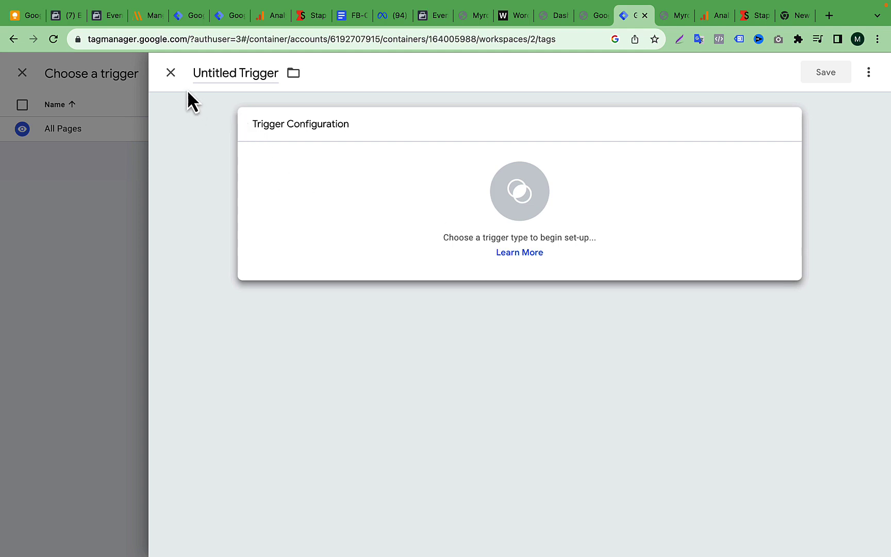
left_click(170, 72)
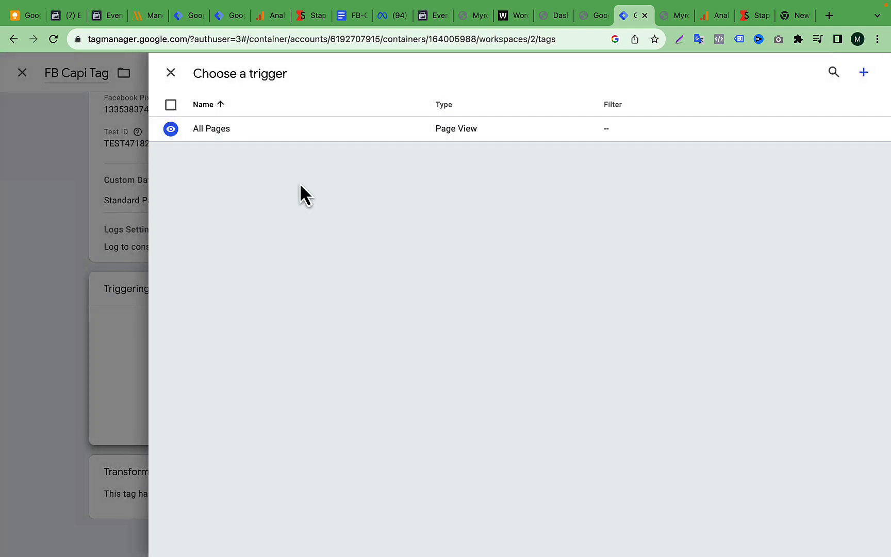
Set the FB Capi Tag to fire on All Pages and save it.
left_click(318, 130)
scroll(617, 258, "up", 3)
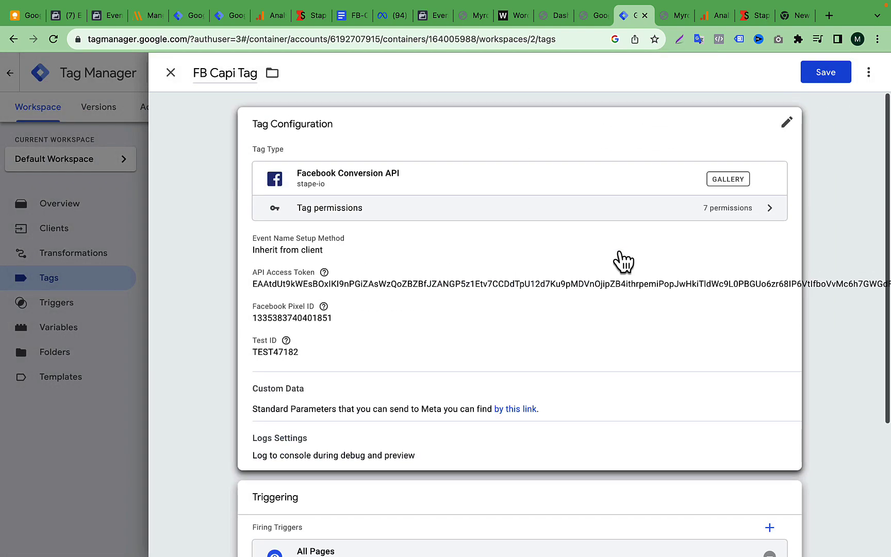
left_click(826, 73)
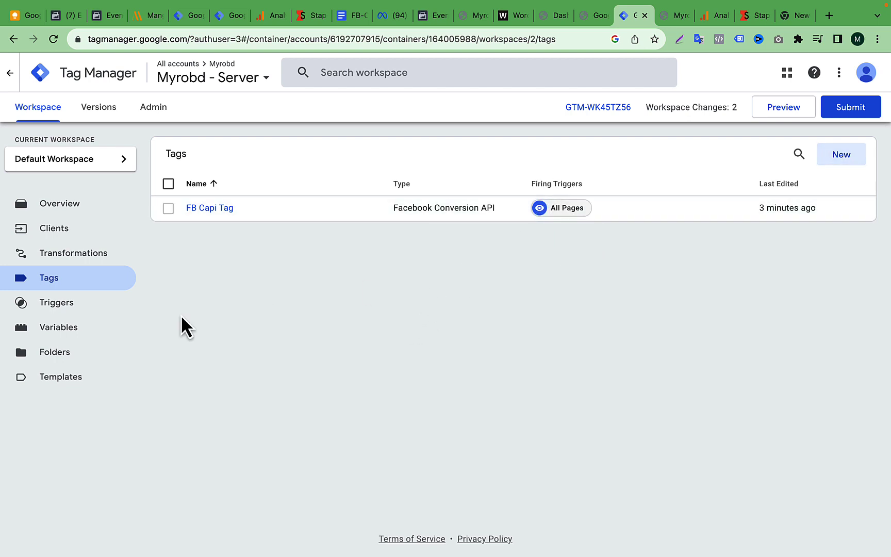
Start a new Custom trigger limited to Some Events and browse its condition variables.
left_click(60, 307)
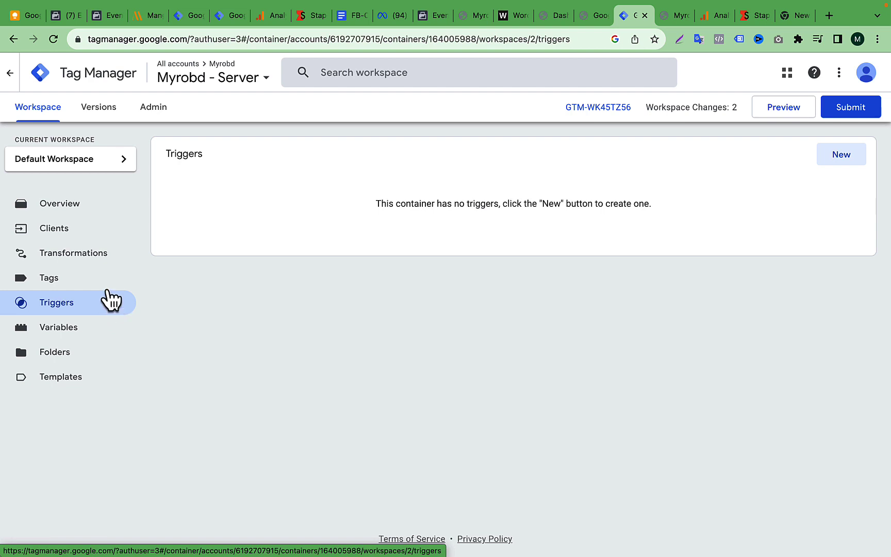
left_click(840, 155)
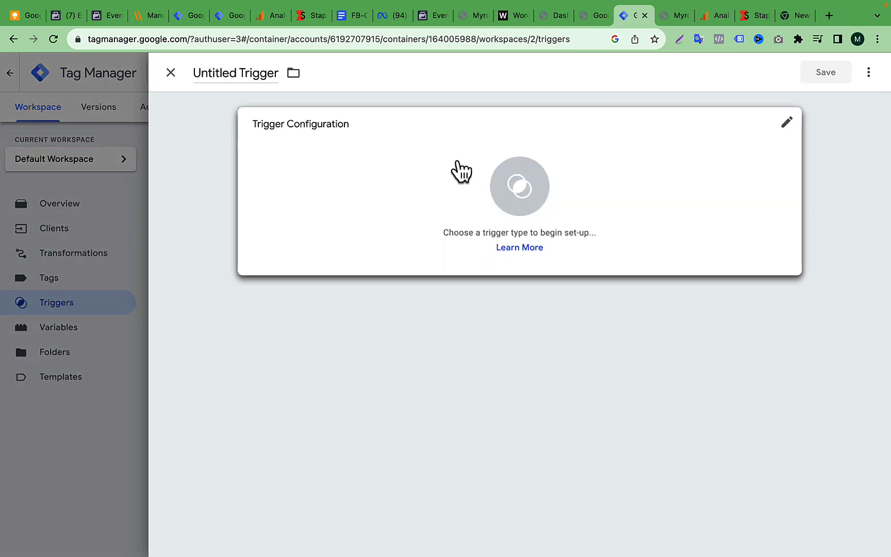
left_click(459, 172)
left_click(652, 116)
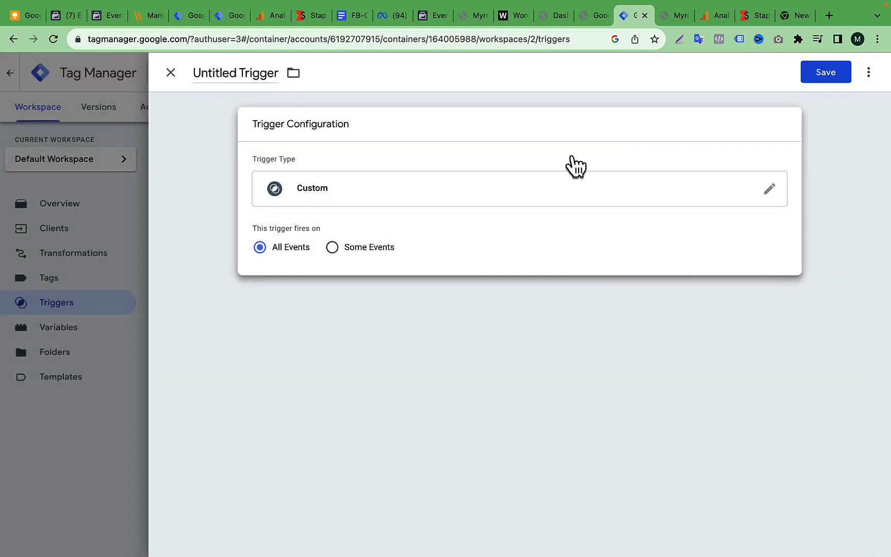
left_click(334, 249)
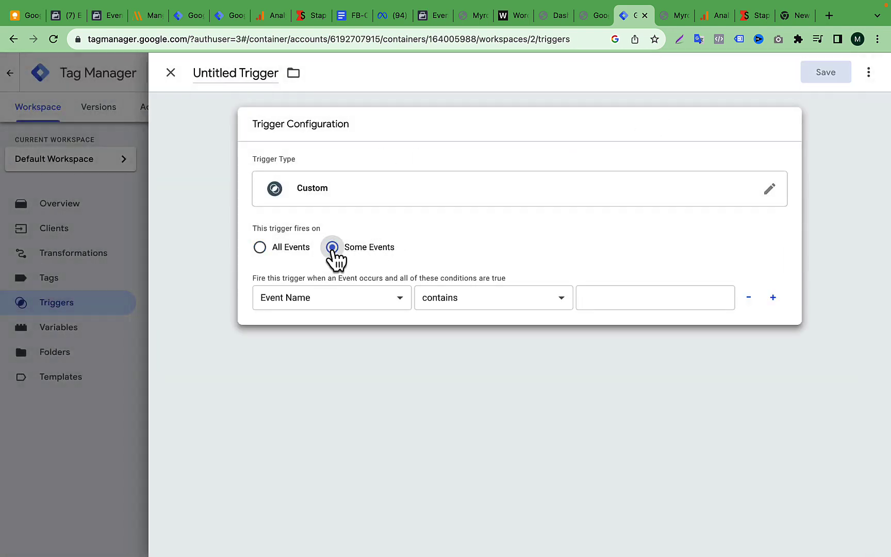
left_click(367, 295)
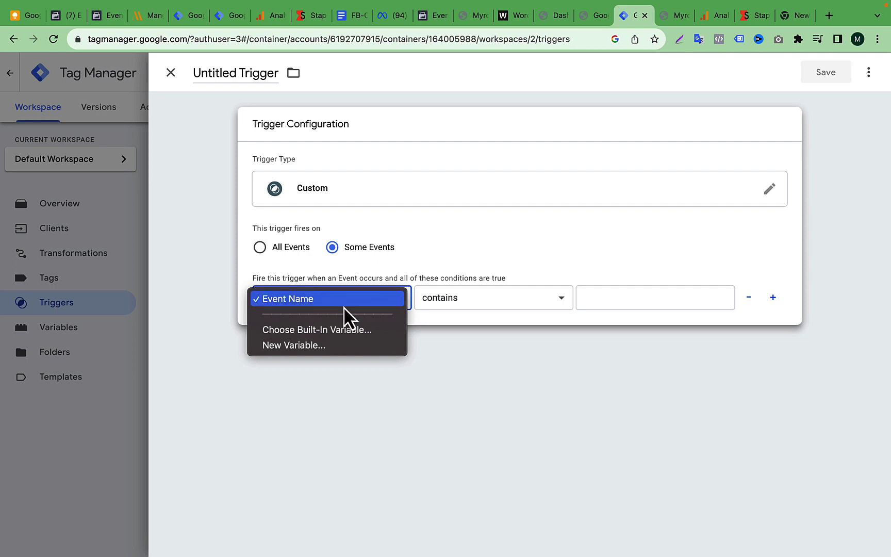
Close the trigger editor and discard the unsaved trigger draft.
left_click(485, 257)
left_click(37, 417)
left_click(648, 219)
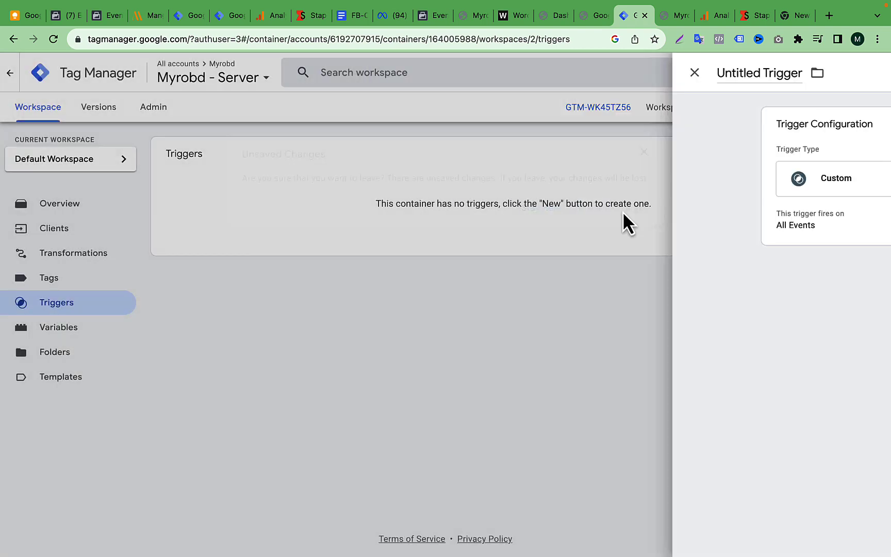
Tick Client Name in the server container's built-in variables, next to Event Name.
left_click(62, 330)
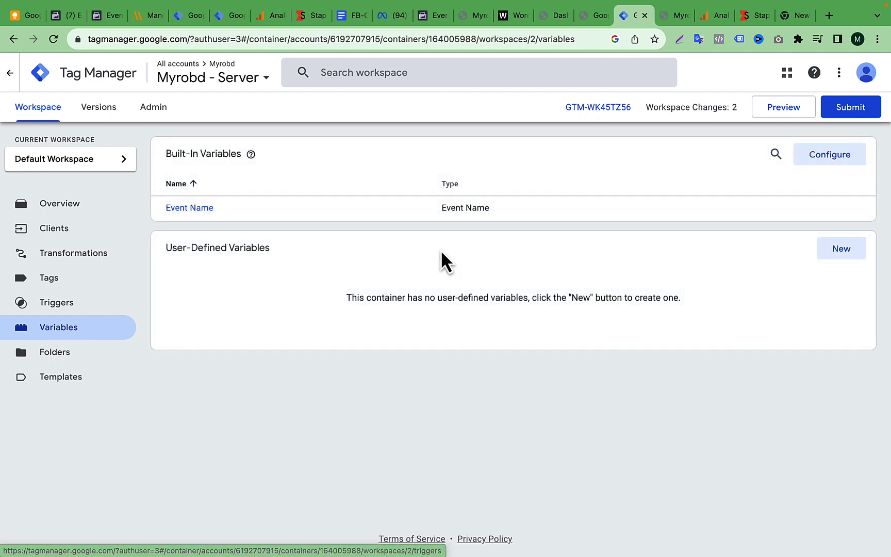
left_click_drag(185, 151, 269, 154)
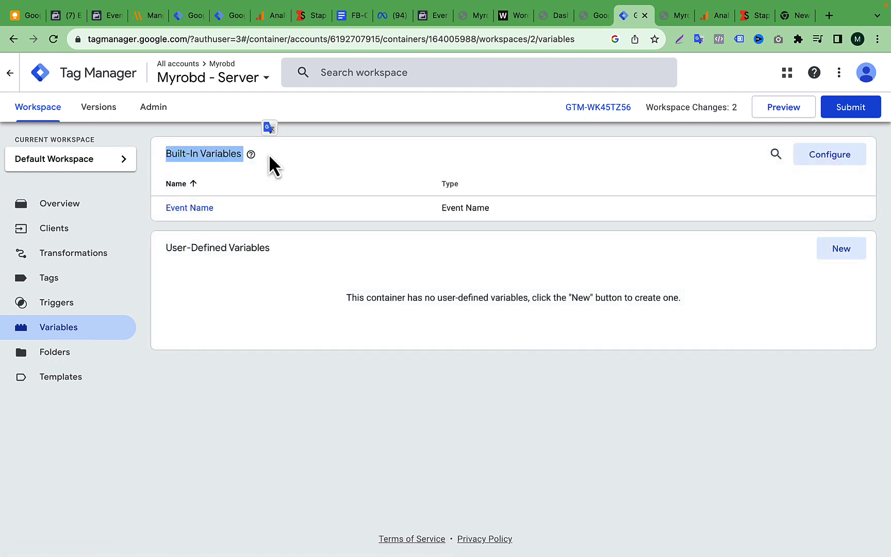
left_click(319, 154)
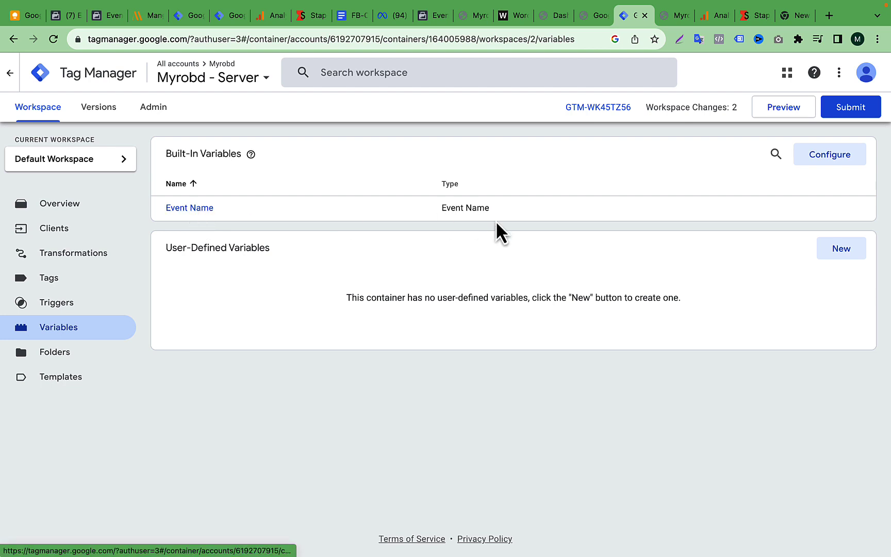
left_click(837, 158)
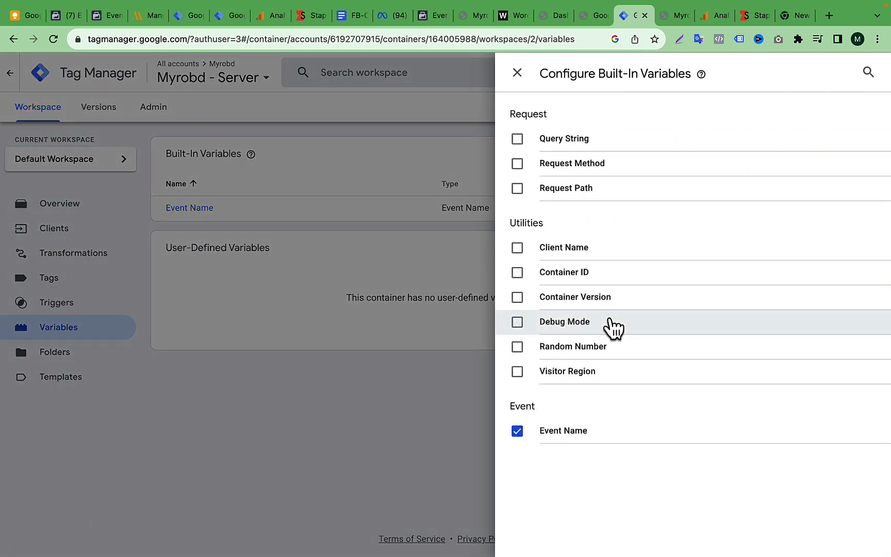
left_click(517, 247)
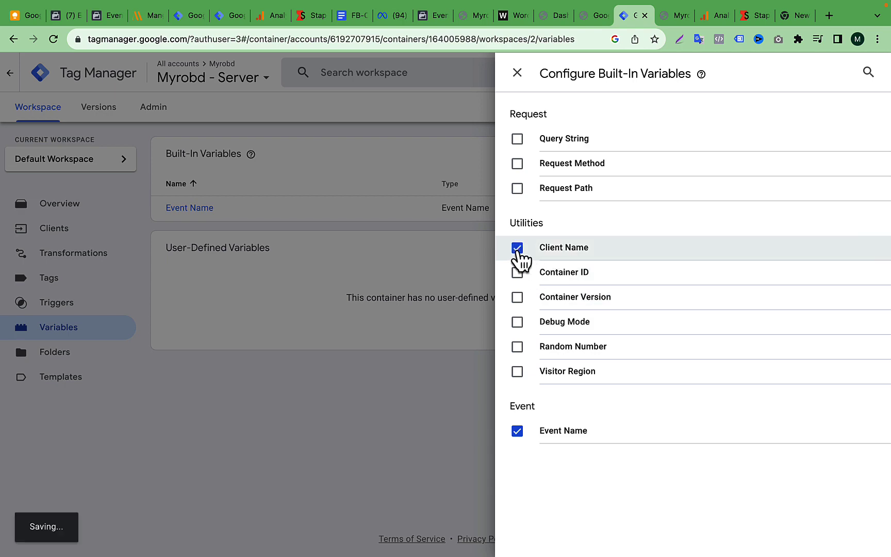
left_click(462, 457)
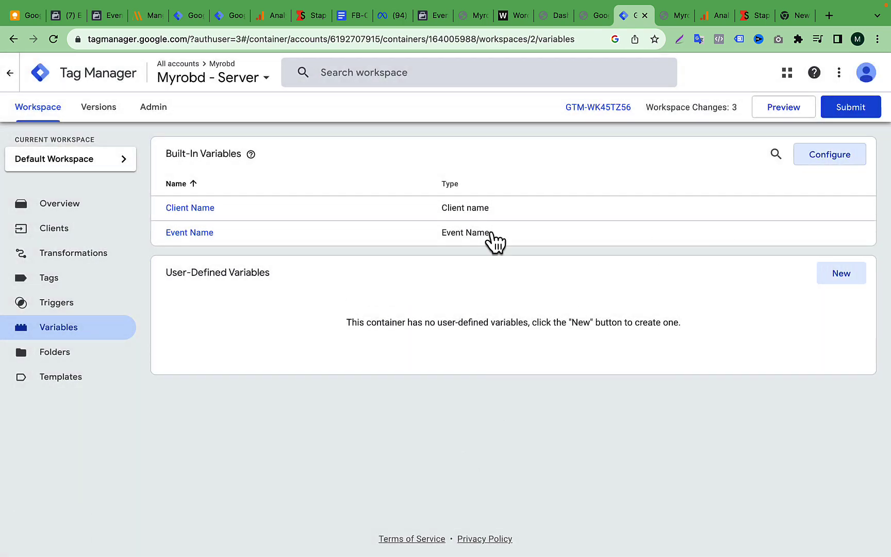
Create a Custom trigger on Some Events with the condition Client Name equals GA4.
left_click(58, 304)
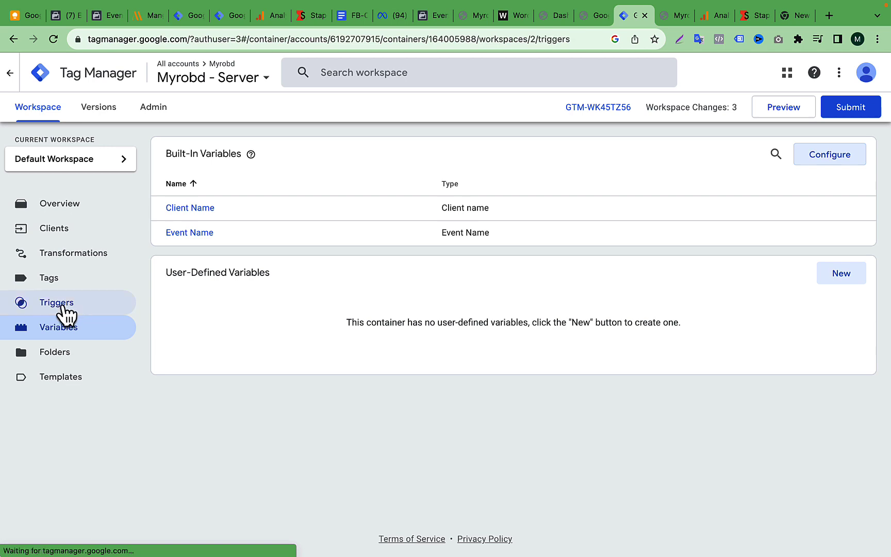
left_click(841, 164)
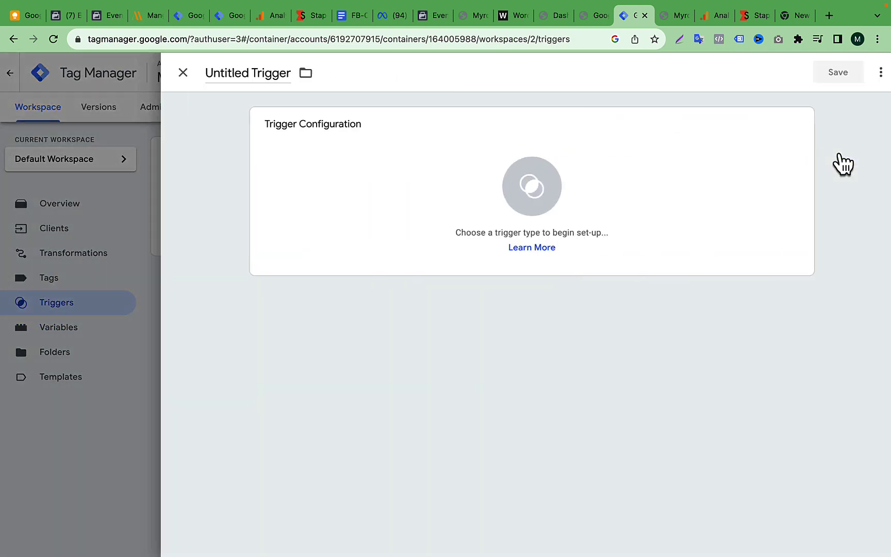
left_click(495, 159)
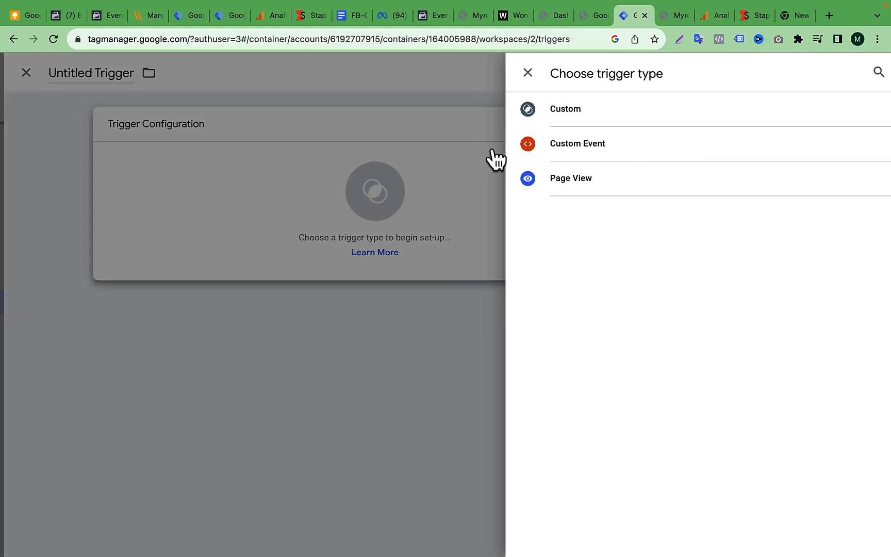
left_click(638, 121)
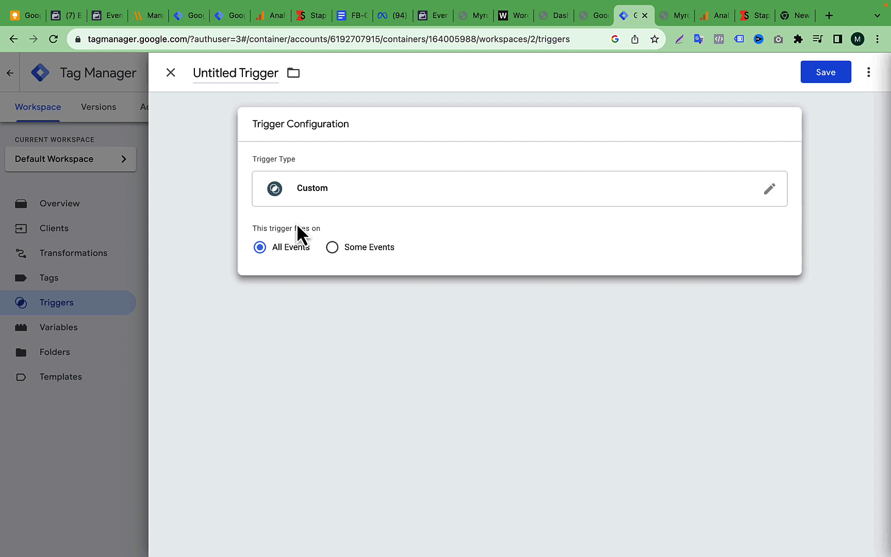
left_click(332, 246)
left_click(271, 299)
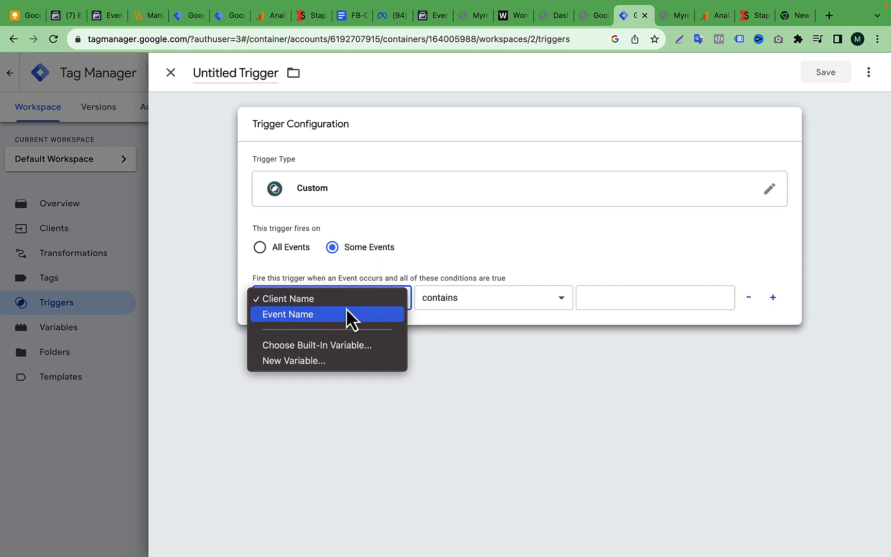
left_click(301, 298)
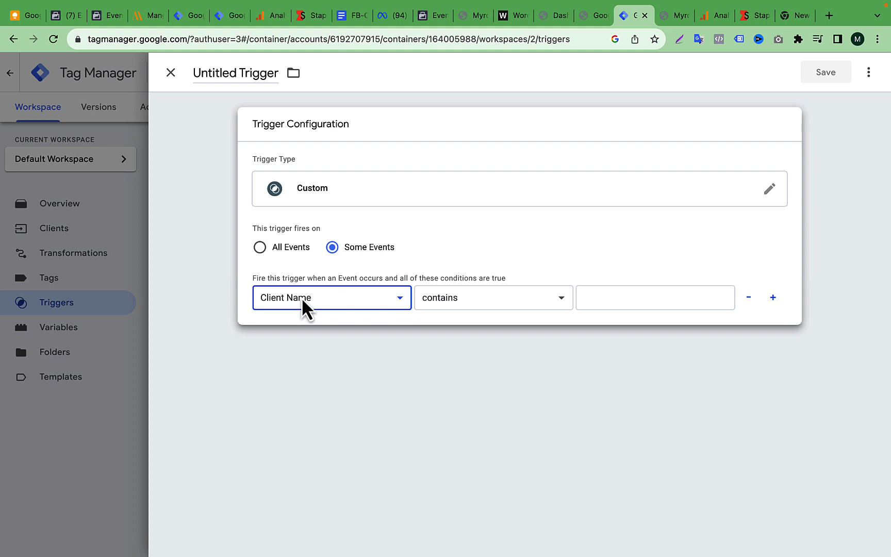
left_click(496, 290)
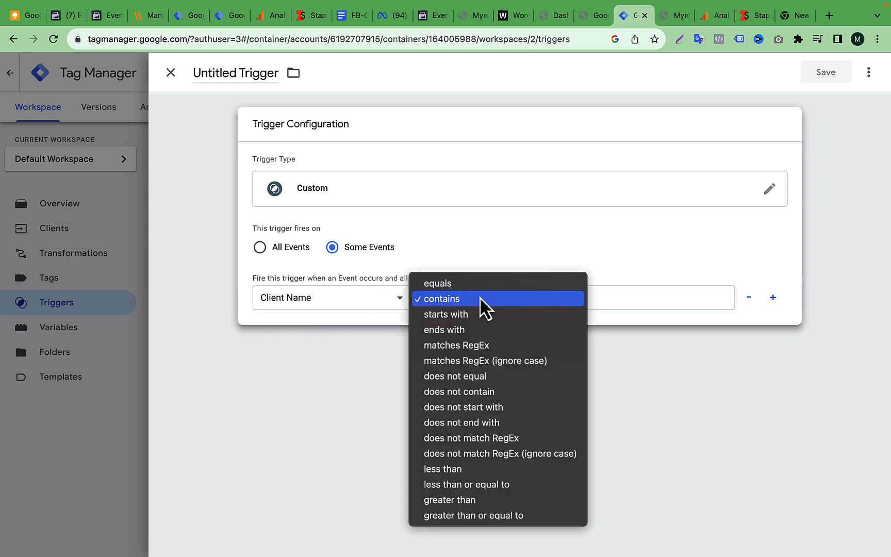
left_click(479, 285)
left_click(619, 303)
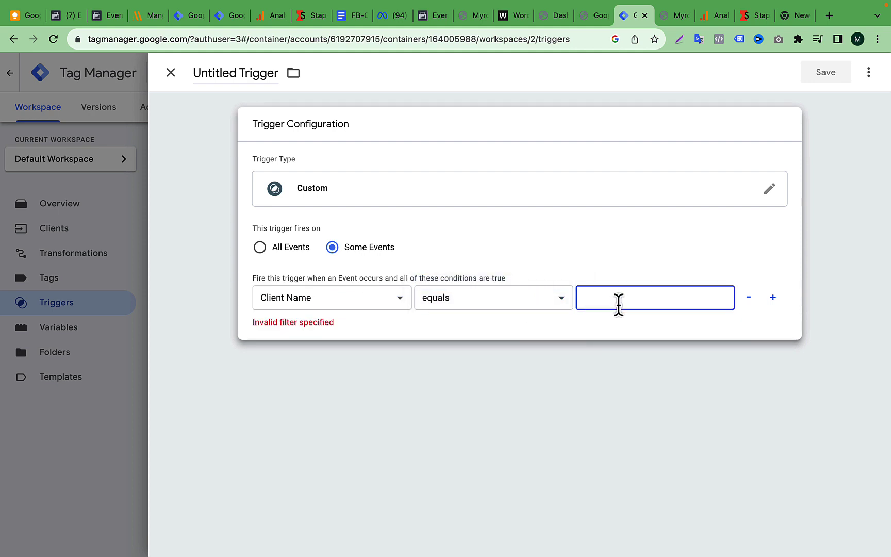
type("GA4")
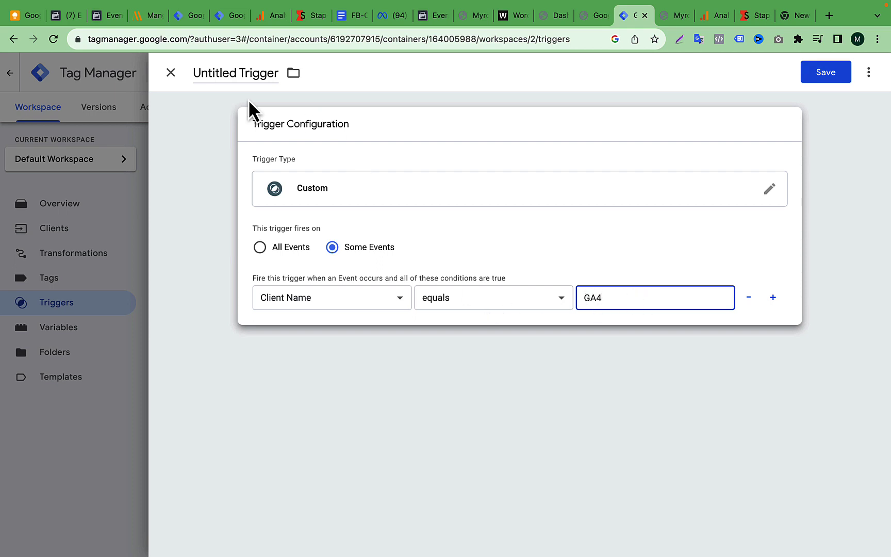
Rename the trigger to 'Client Name Trigger' and save it.
left_click(233, 76)
left_click_drag(235, 75, 185, 80)
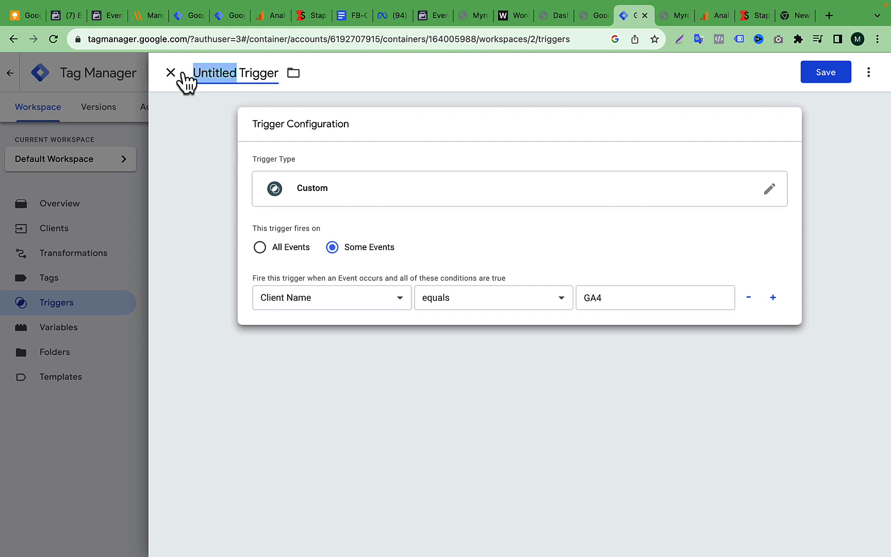
type("Cl")
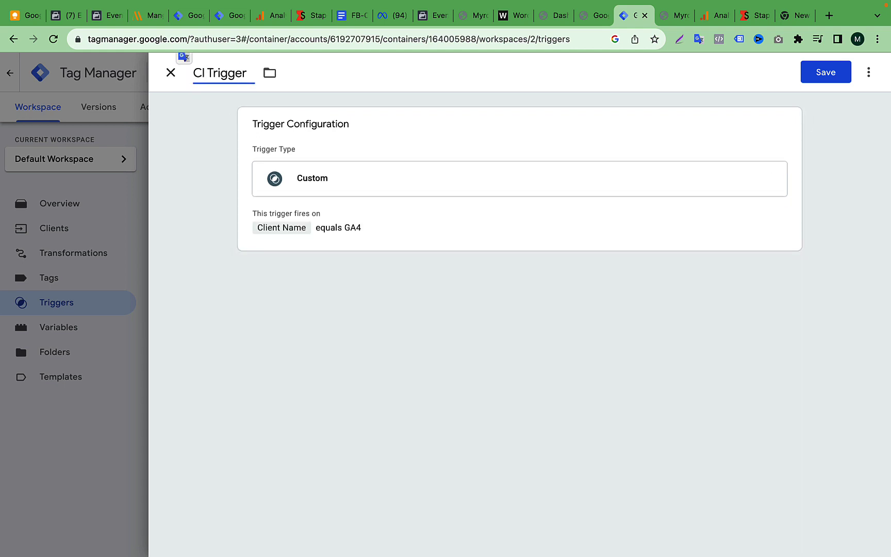
type("ient N")
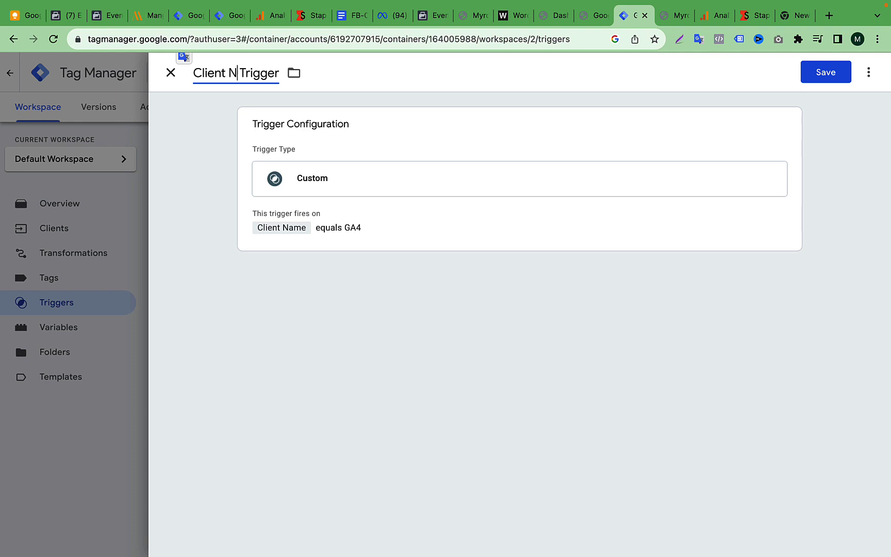
type("ame")
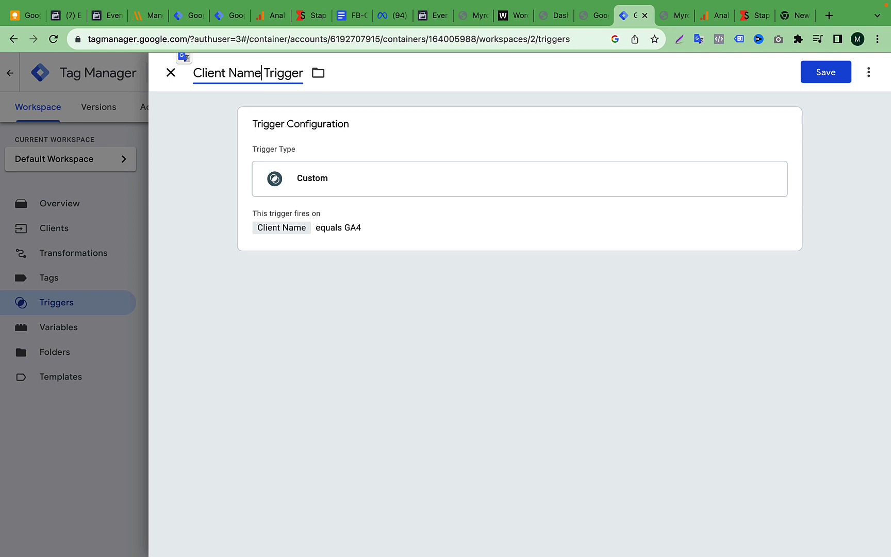
triple_click(251, 75)
left_click(284, 73)
left_click(830, 72)
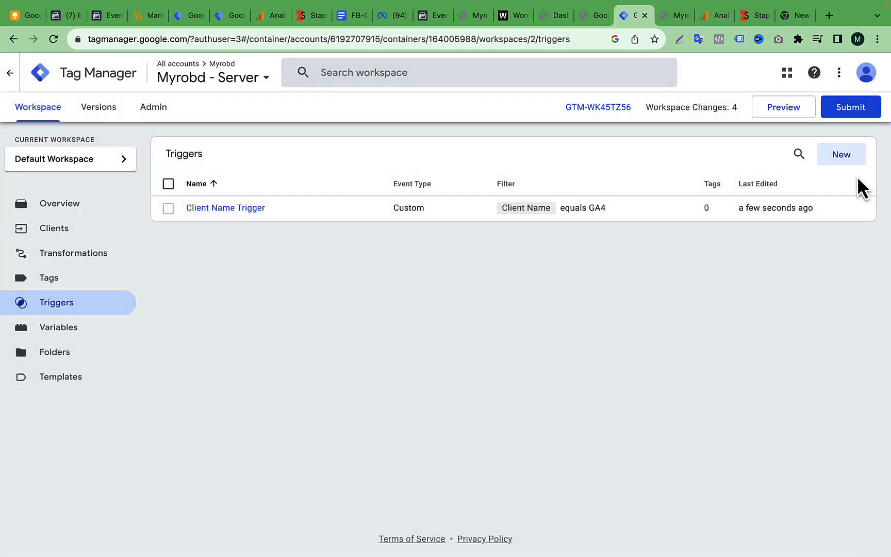
Open the FB Capi Tag's triggering and remove the All Pages trigger.
left_click(34, 286)
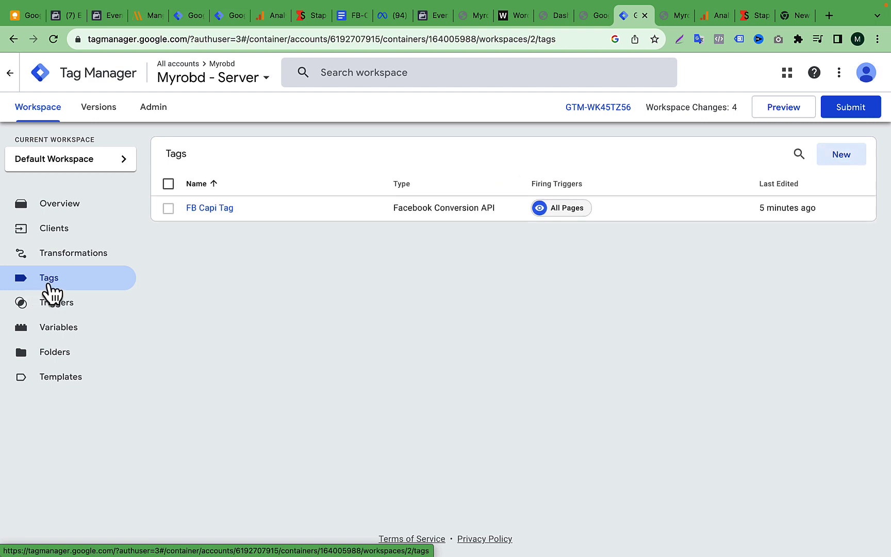
left_click(484, 213)
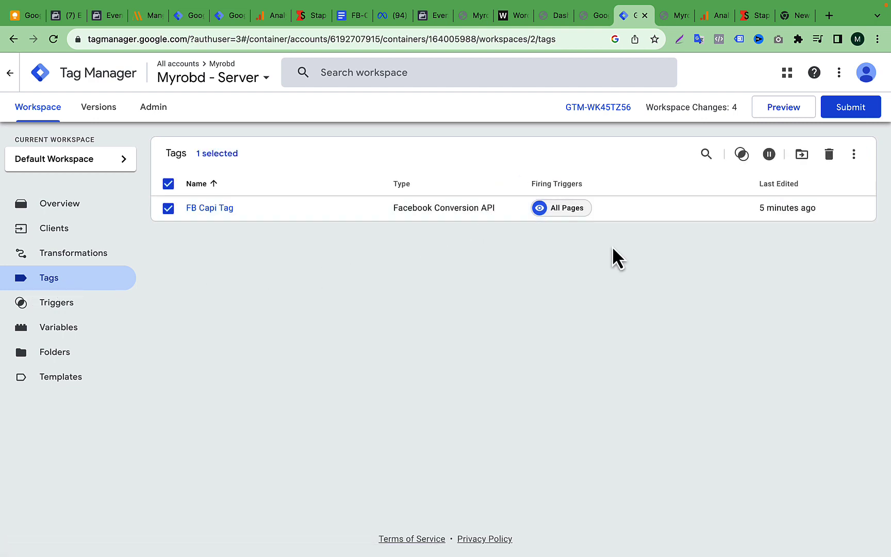
left_click(168, 208)
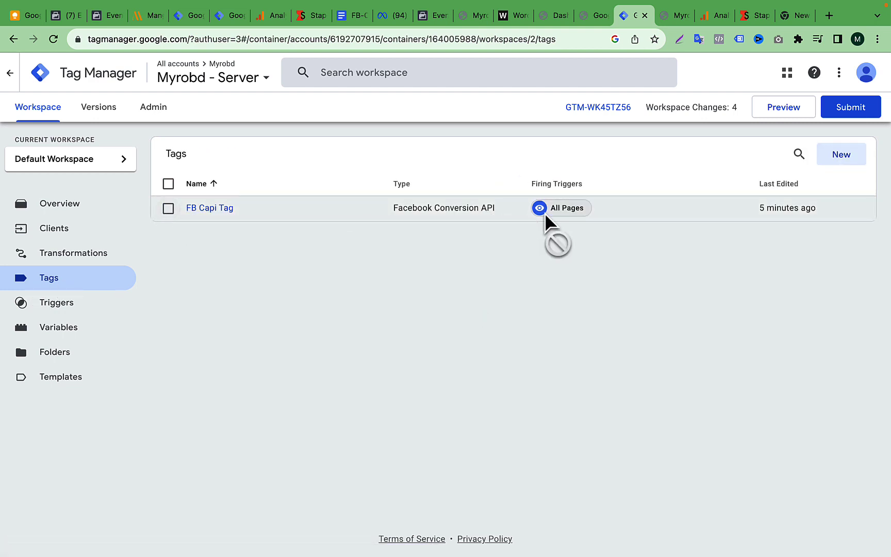
left_click(230, 209)
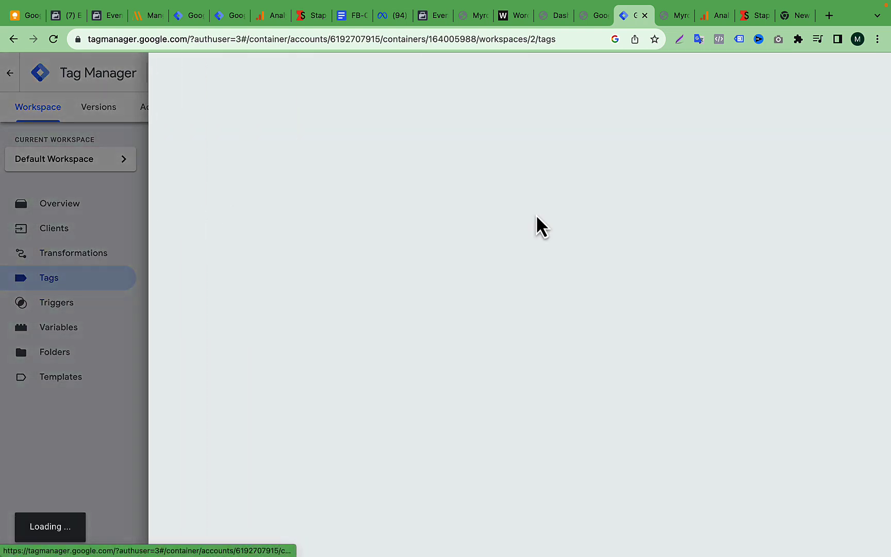
scroll(466, 360, "down", 6)
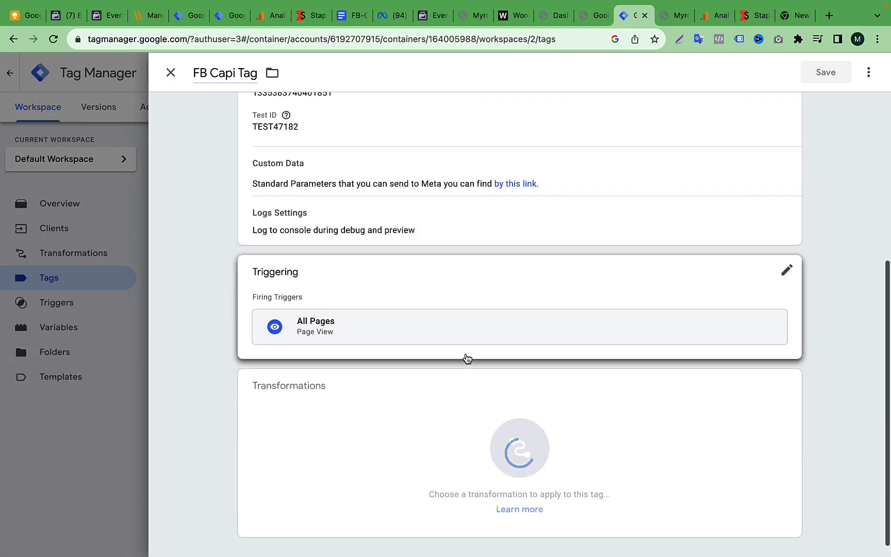
left_click(450, 272)
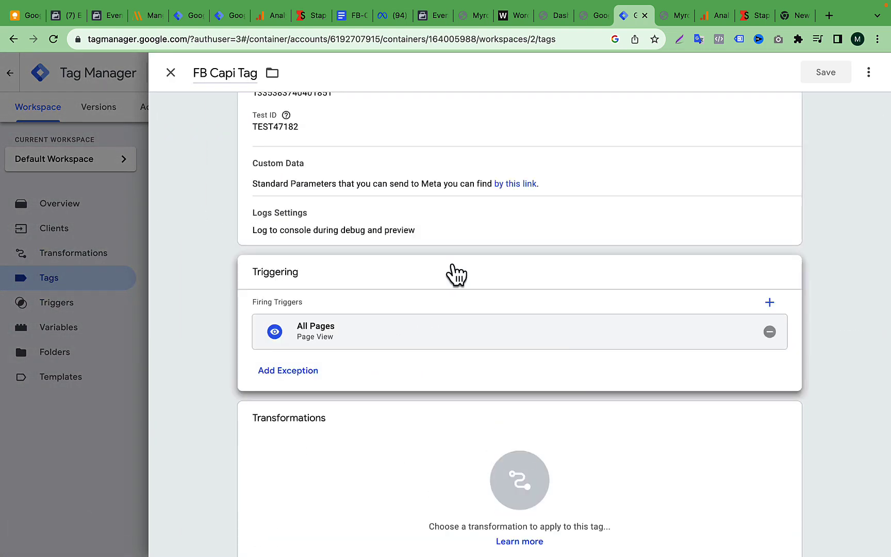
left_click(769, 334)
Add Client Name Trigger as the FB Capi Tag's firing trigger and save the tag.
scroll(464, 309, "down", 2)
left_click(528, 268)
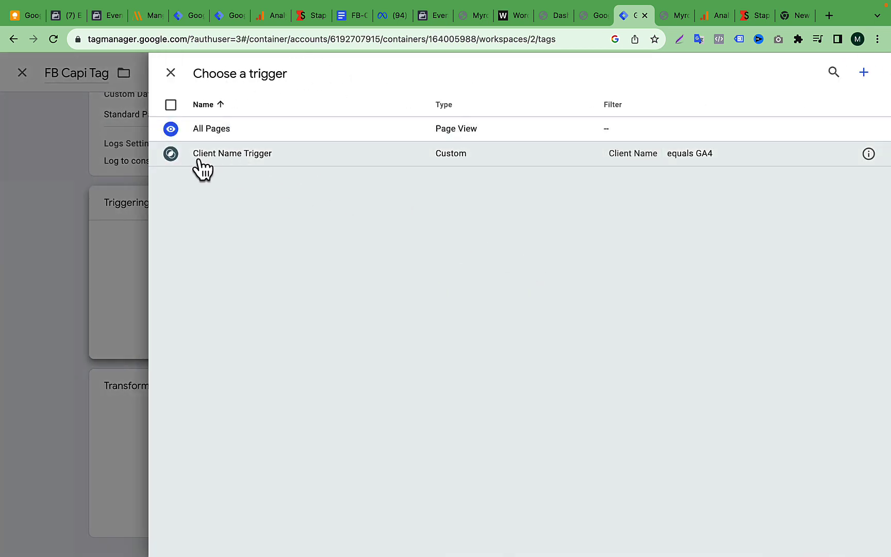
left_click(269, 154)
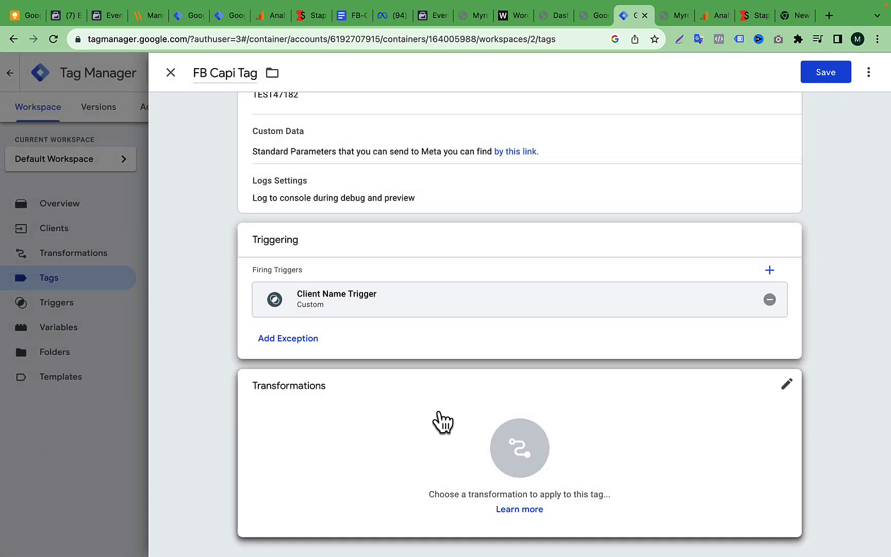
scroll(505, 448, "up", 5)
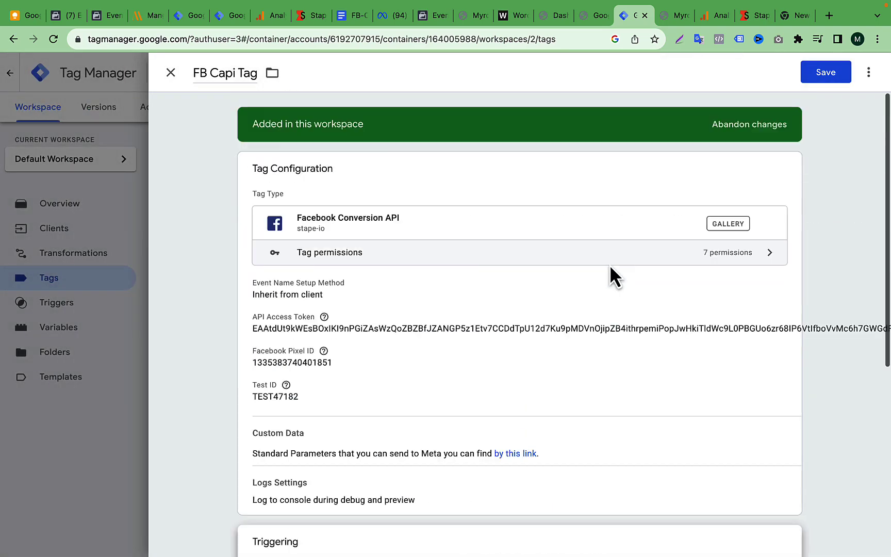
left_click(835, 75)
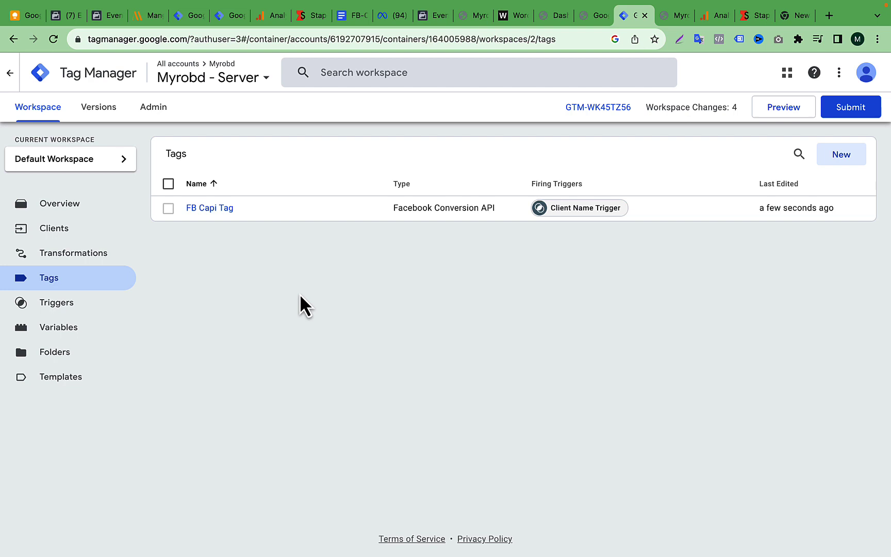
left_click(751, 15)
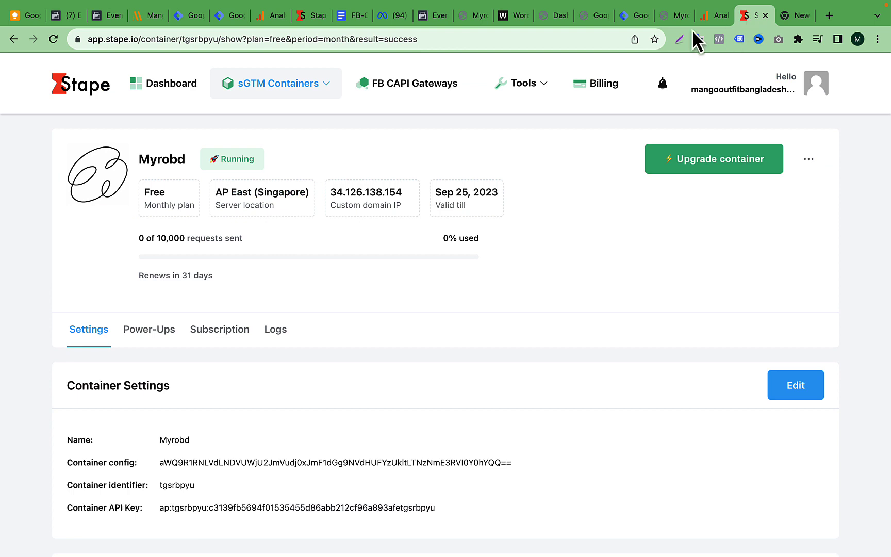
left_click(622, 15)
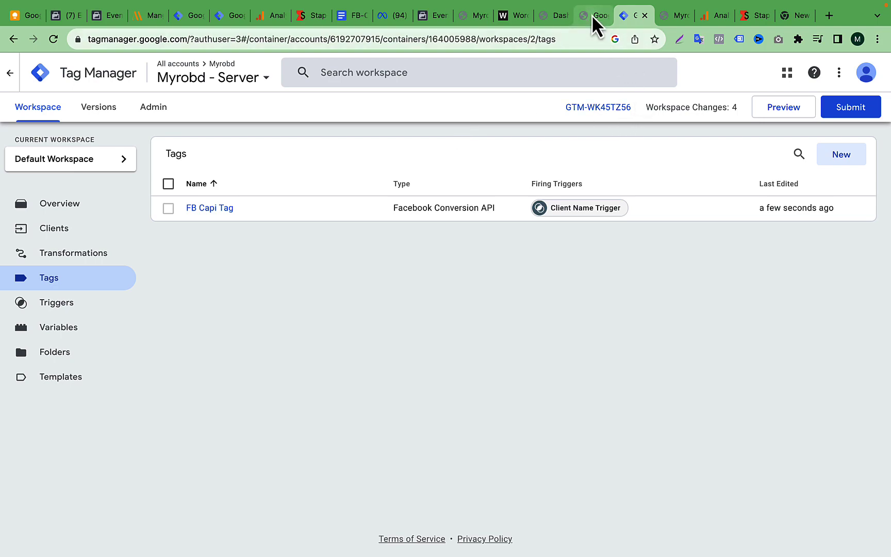
Go to the pixel's Test events and clear the recorded test event activity.
left_click(432, 15)
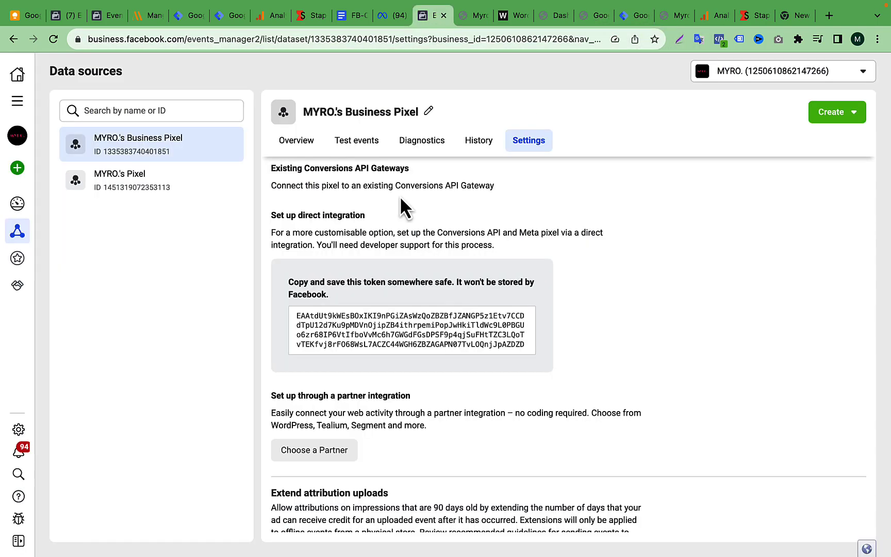
scroll(395, 279, "down", 6)
scroll(390, 363, "up", 8)
scroll(391, 363, "up", 2)
left_click(363, 143)
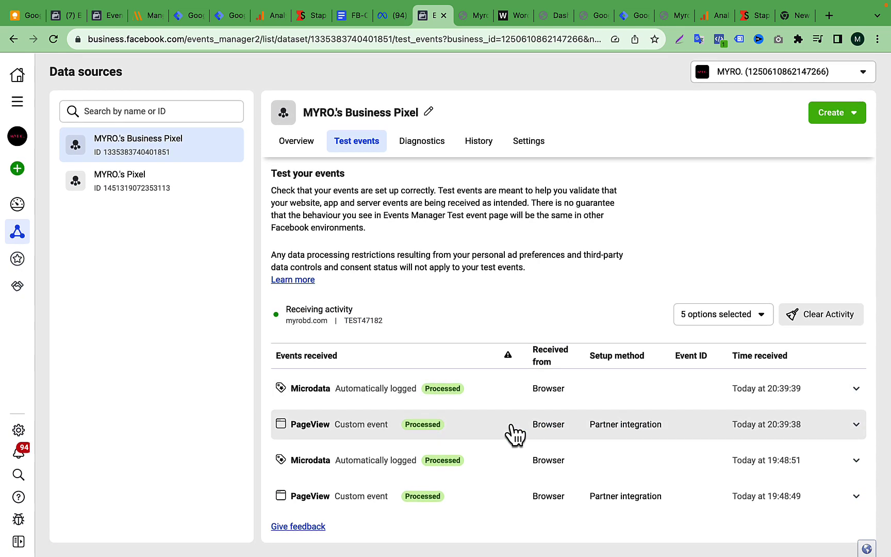
left_click(809, 314)
left_click(585, 275)
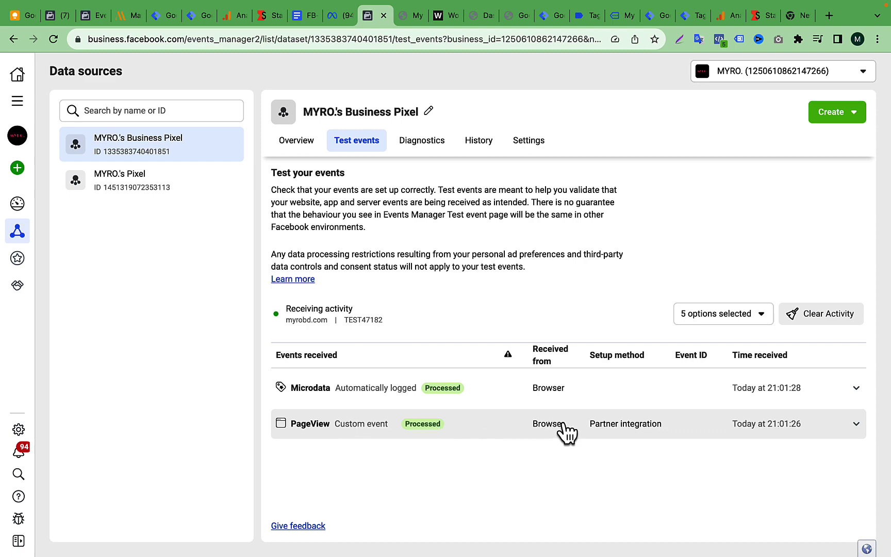
Clear the remaining test session activity again and confirm the list is empty.
left_click(825, 316)
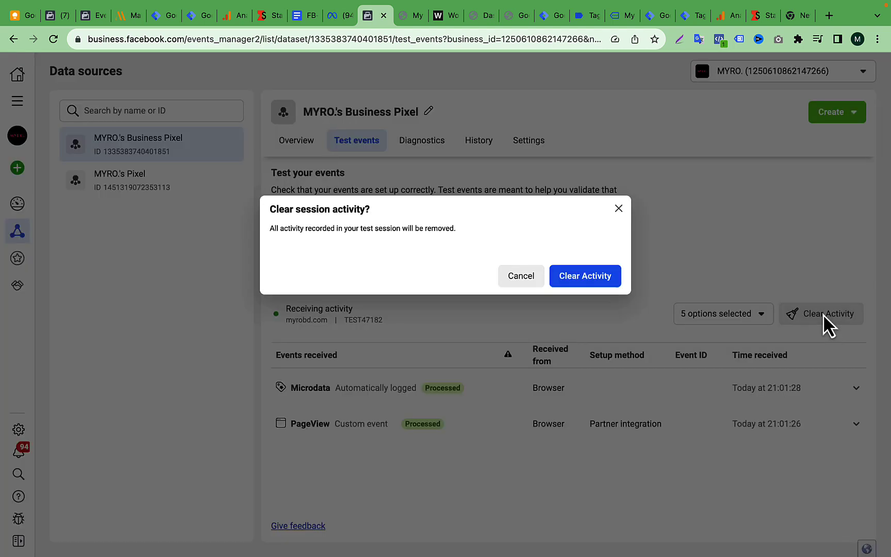
left_click(594, 282)
left_click(498, 403)
scroll(498, 405, "down", 3)
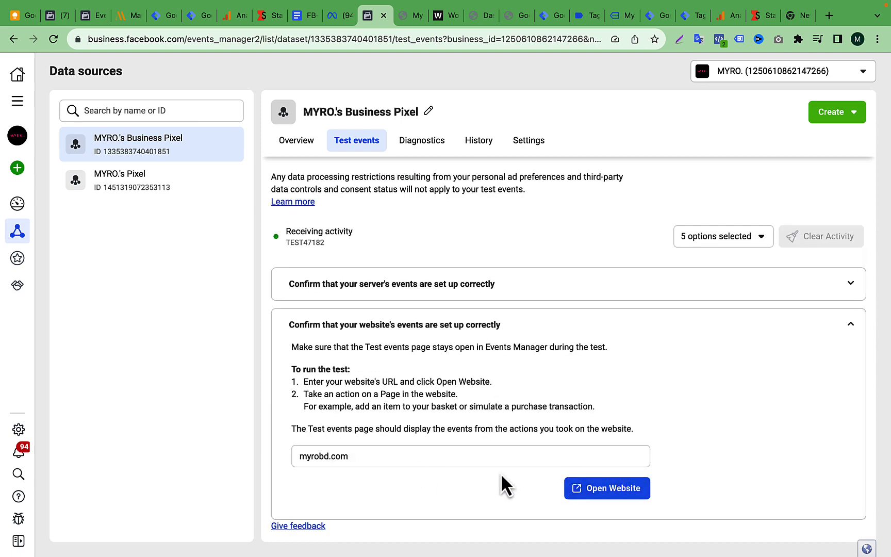
scroll(518, 349, "up", 3)
scroll(519, 351, "down", 3)
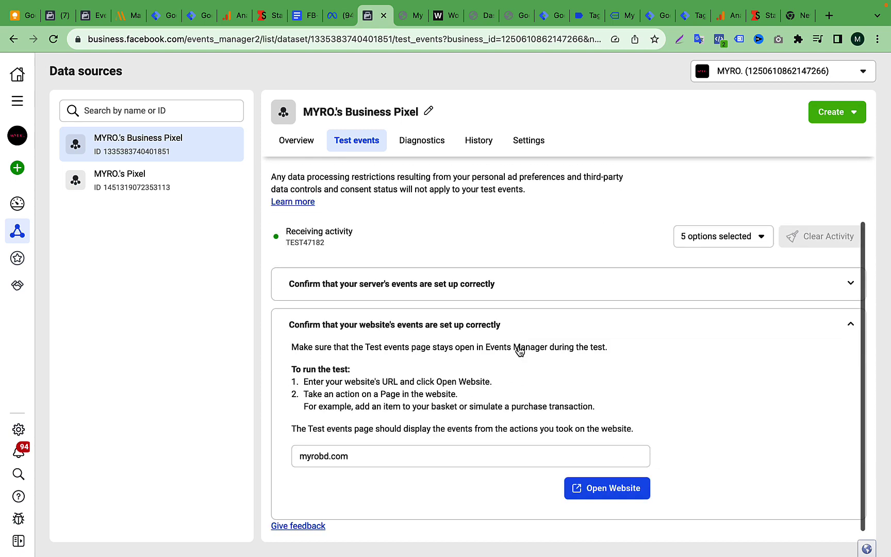
Return to the Myrobd - Server container and load its Triggers list showing Client Name Trigger.
left_click(583, 20)
left_click(610, 17)
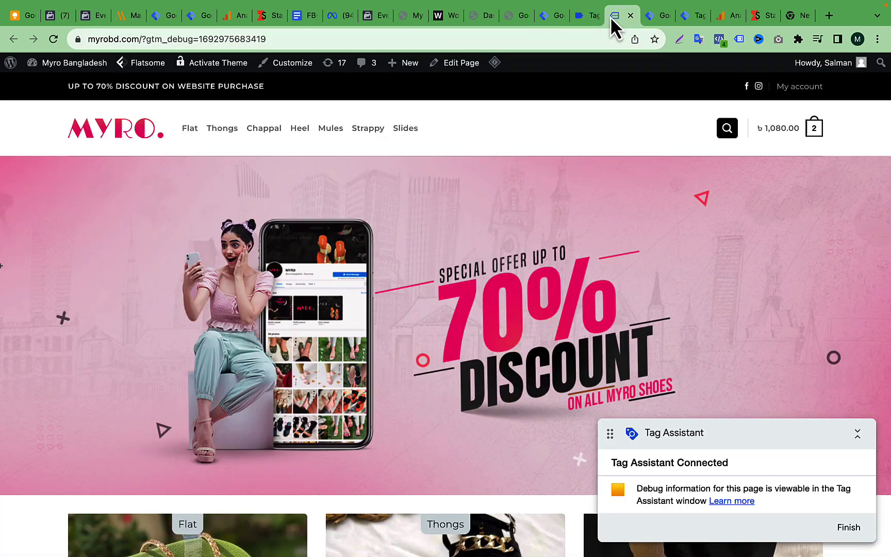
left_click(642, 23)
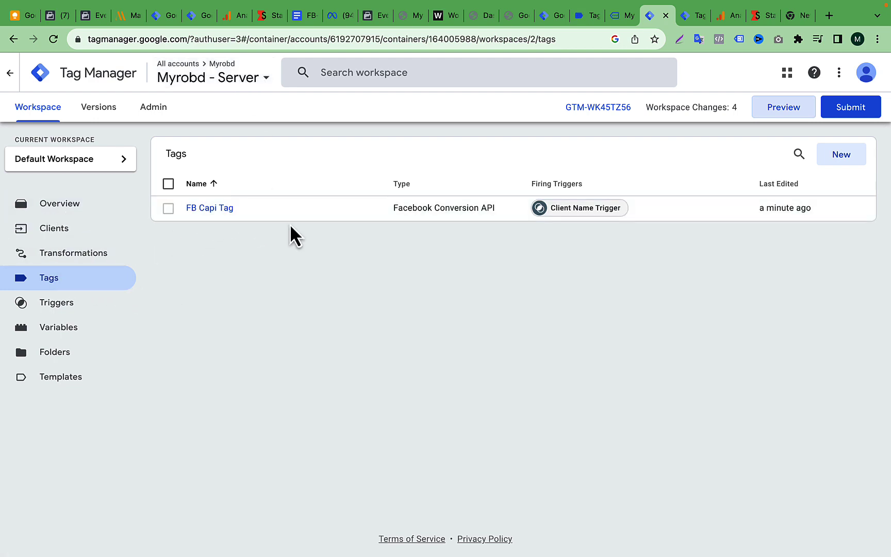
left_click(77, 309)
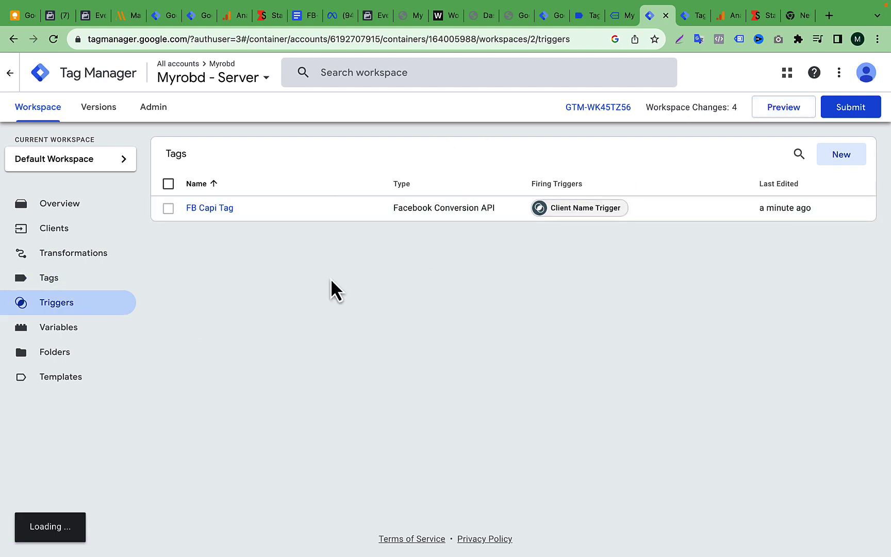
left_click(126, 298)
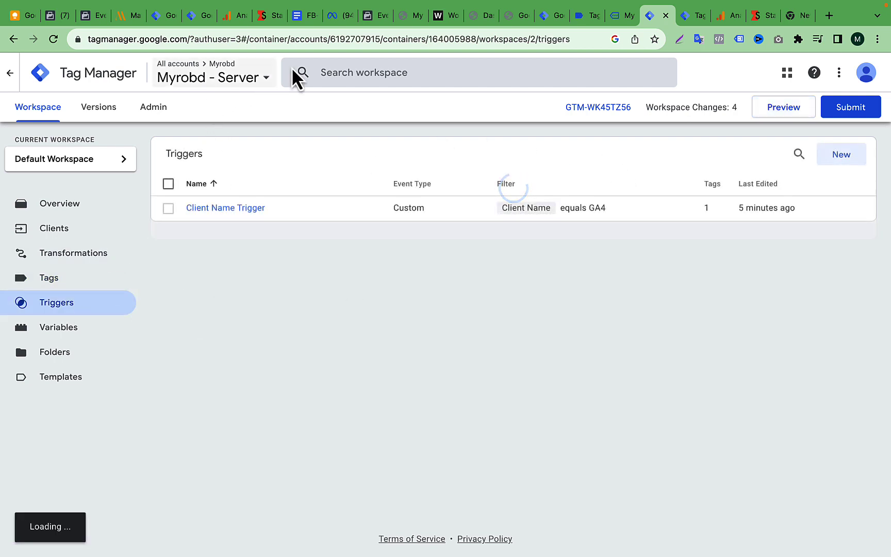
Check the Stape, Events Manager, myrobd.com and Web container tabs, ending on the server triggers.
left_click(762, 17)
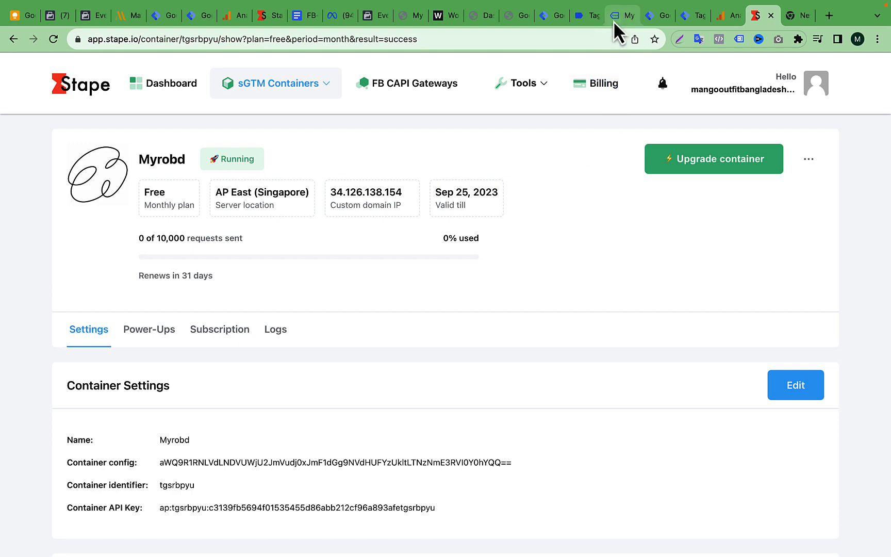
left_click(650, 16)
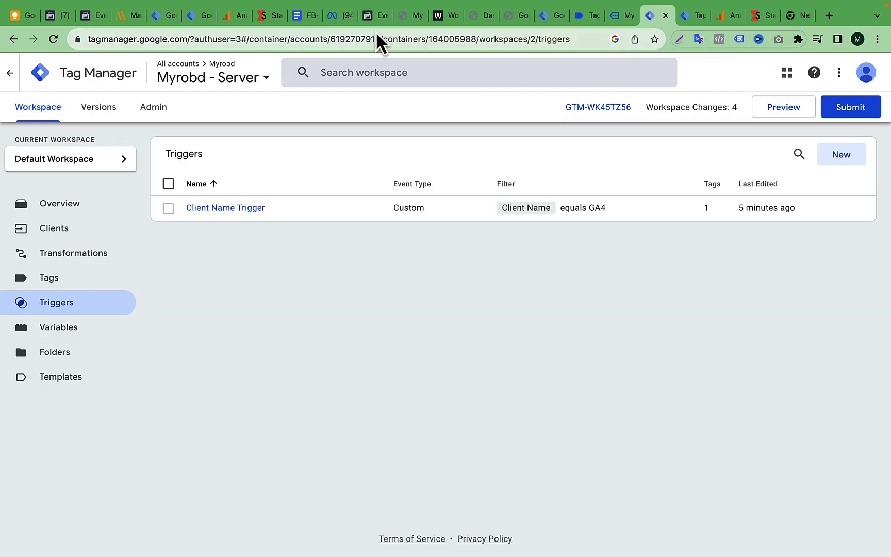
left_click(375, 16)
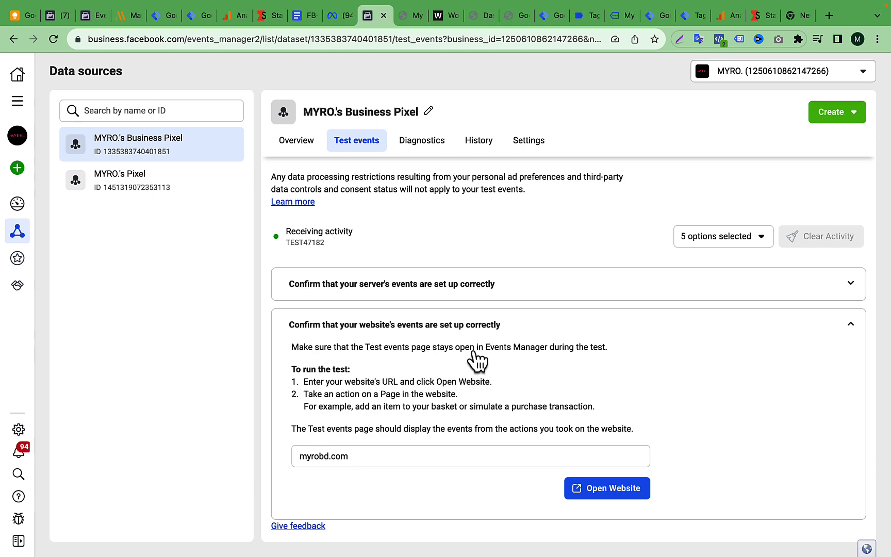
left_click(618, 16)
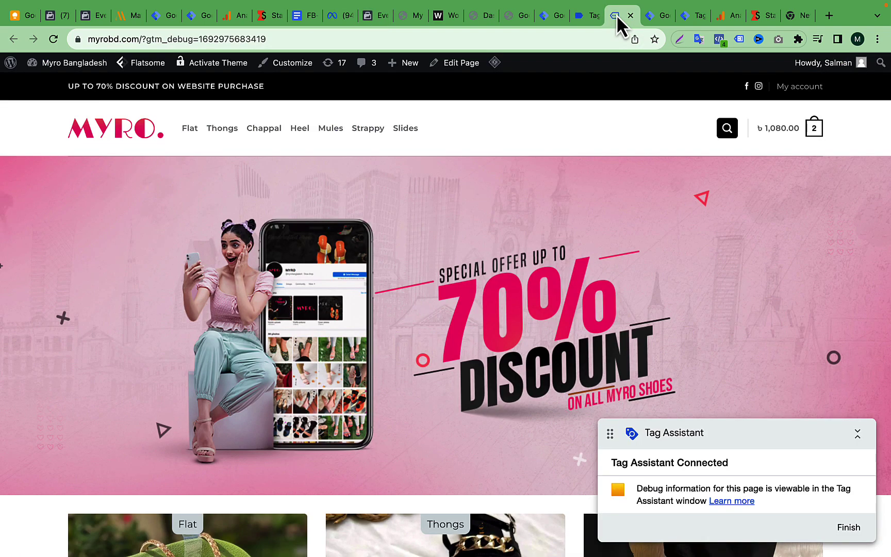
left_click(650, 16)
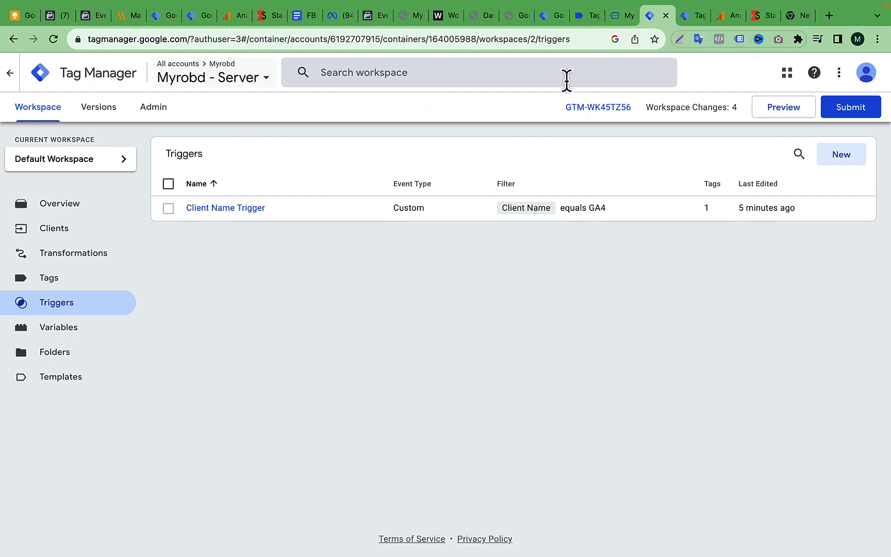
left_click(546, 16)
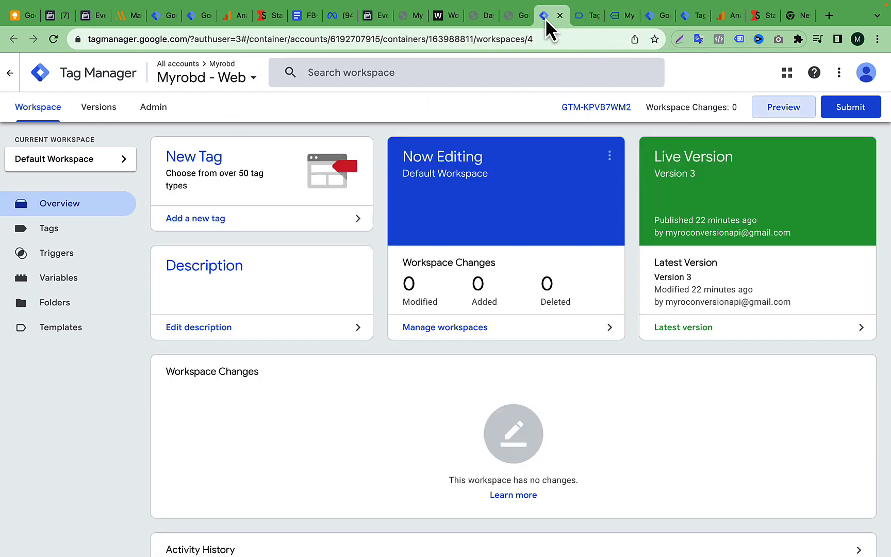
left_click(654, 16)
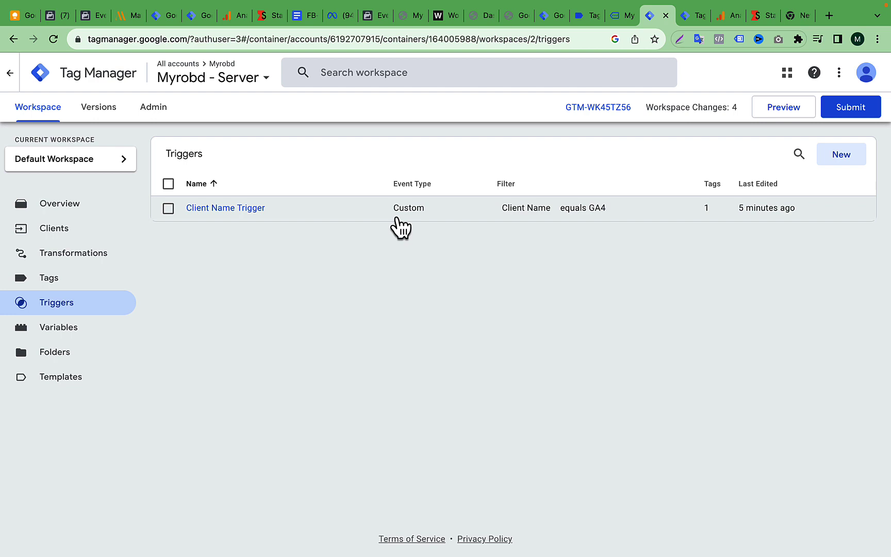
Inspect the server preview summary's Request, Tags, Variables and Event Data outputs.
left_click(691, 16)
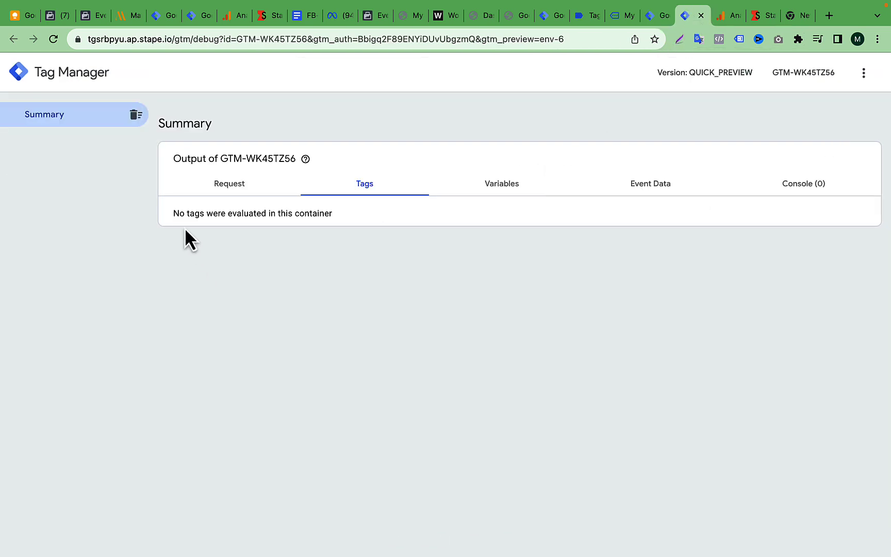
left_click(235, 192)
left_click(342, 199)
left_click(499, 197)
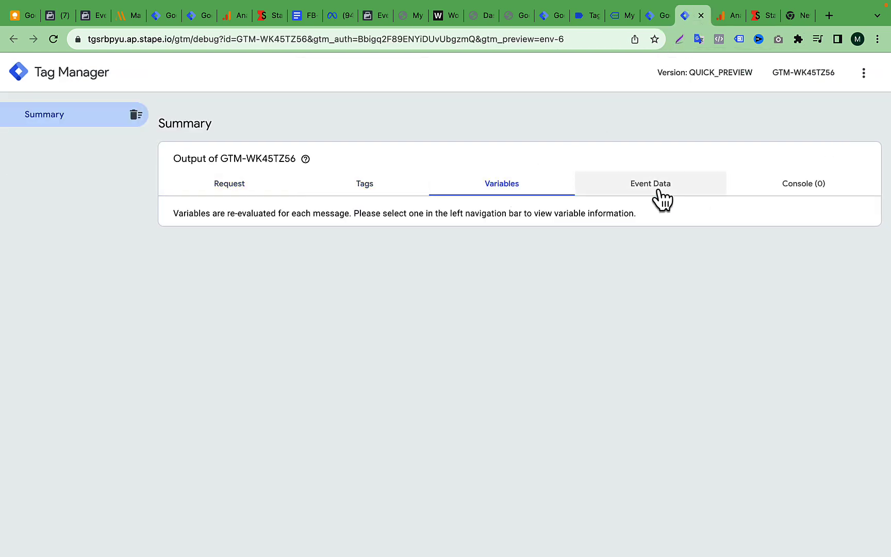
left_click(662, 199)
left_click(237, 198)
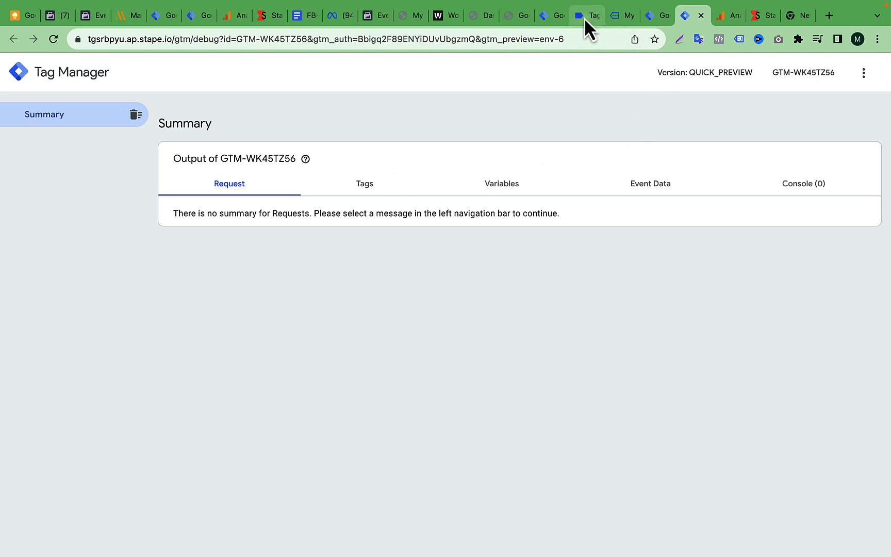
Check the Tag Assistant summary, Web container overview and Events Manager test events.
left_click(584, 18)
left_click(691, 17)
left_click(657, 17)
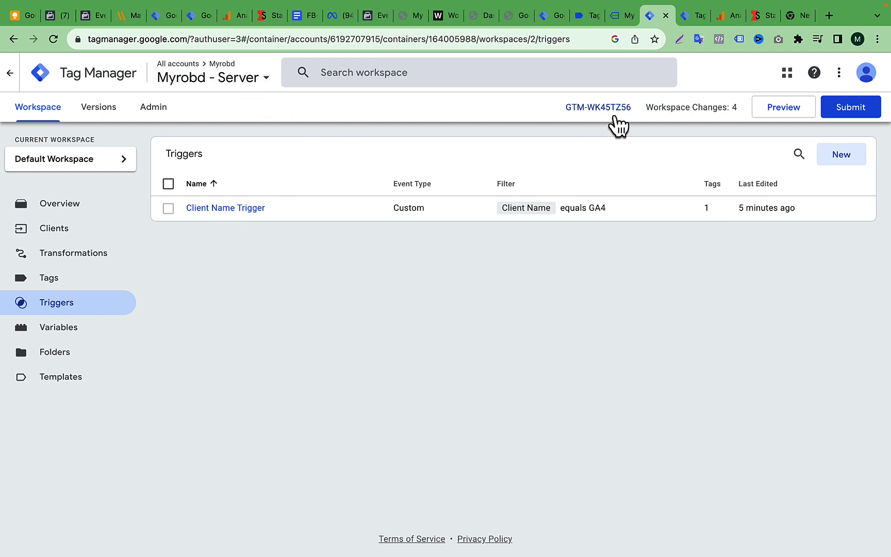
left_click(551, 17)
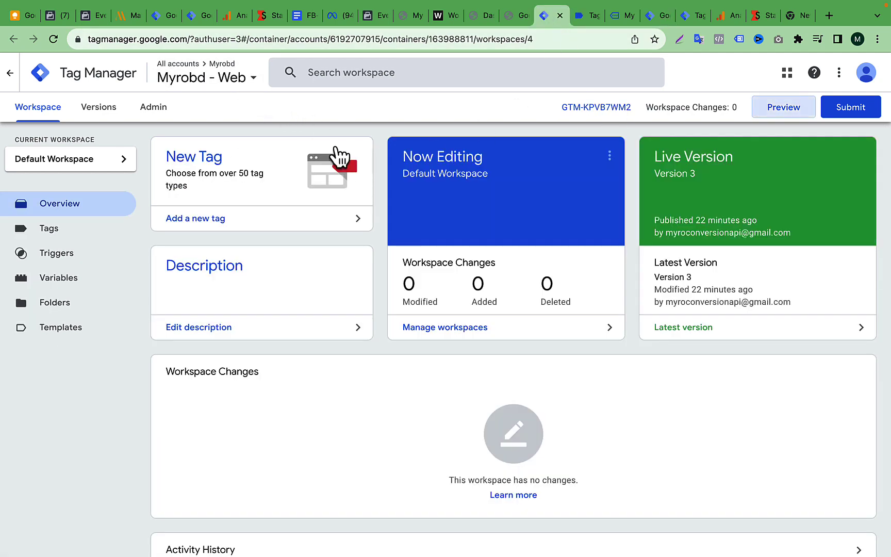
left_click(581, 16)
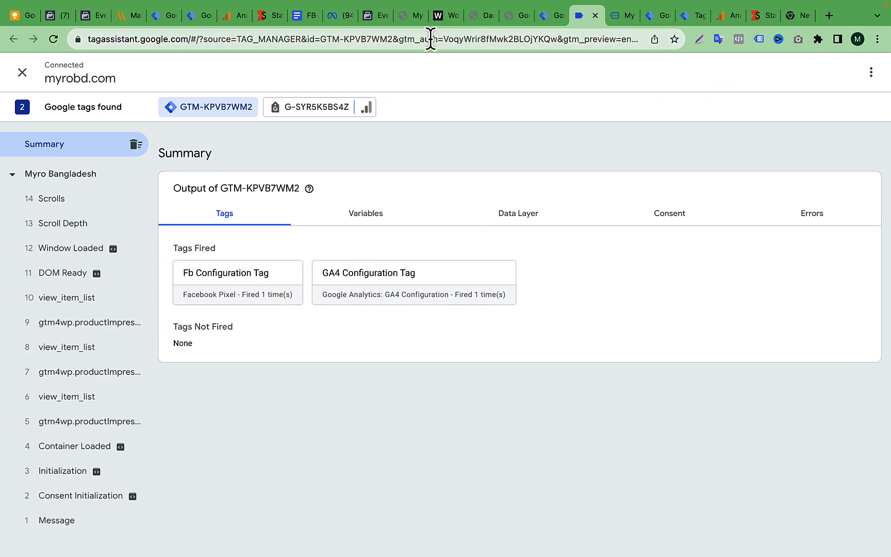
left_click(374, 15)
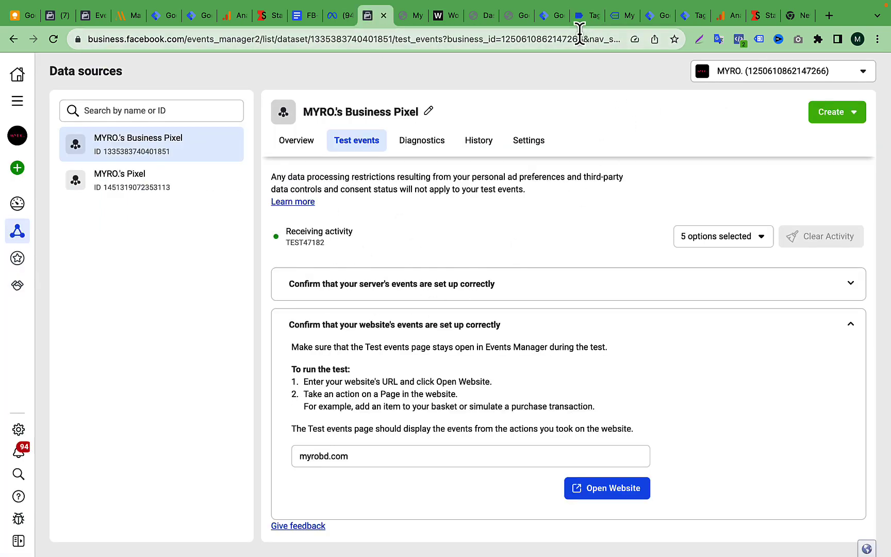
left_click(659, 17)
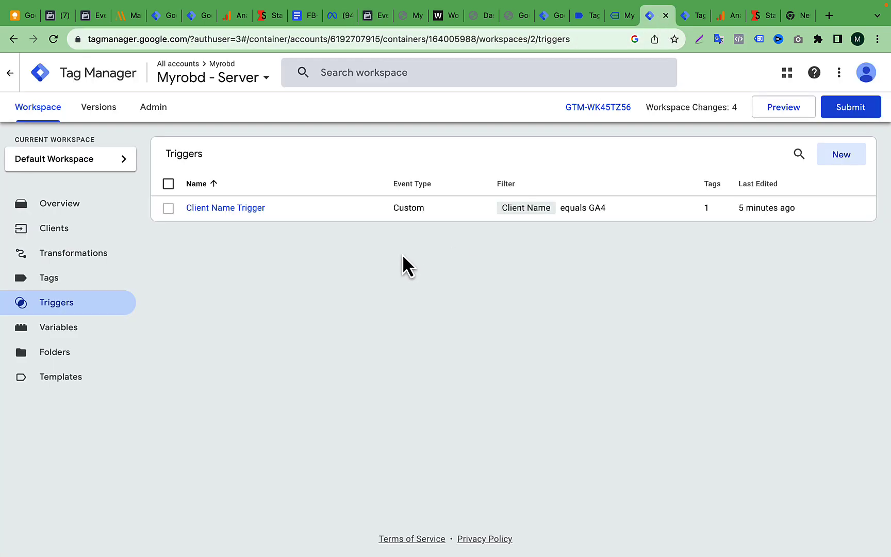
Open the Myrobd - Web container's Tags list with Fb Configuration and GA4 Configuration tags.
left_click(689, 16)
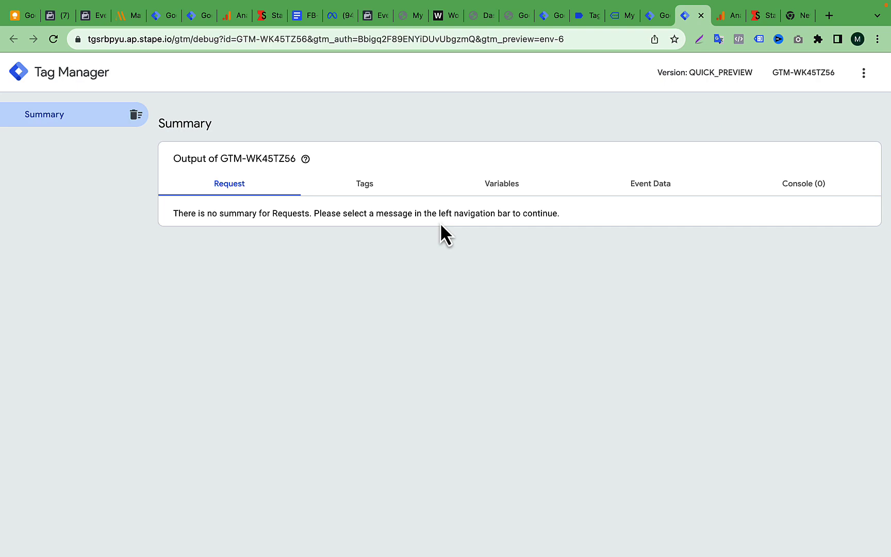
left_click(580, 17)
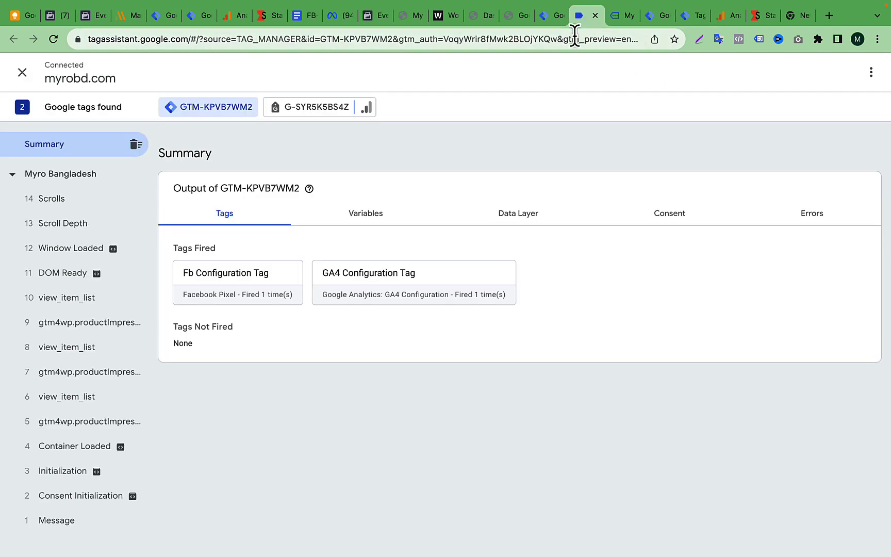
left_click(544, 19)
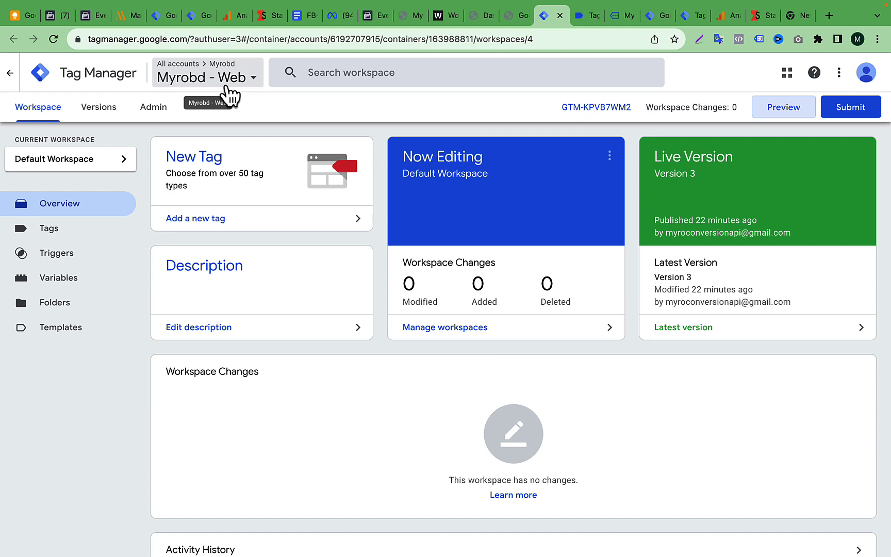
left_click(51, 233)
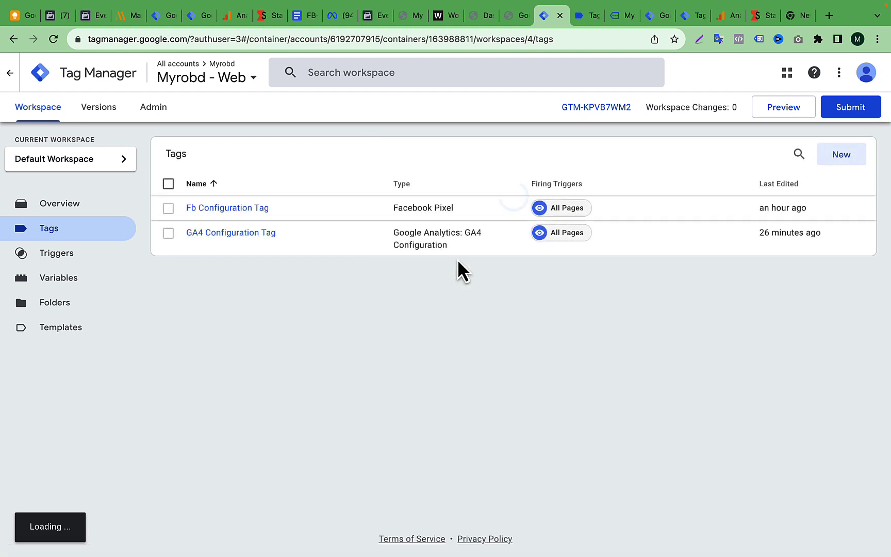
Edit the GA4 Configuration Tag (G-SYR5K5BS4Z) and view the Send to server container help.
left_click(239, 234)
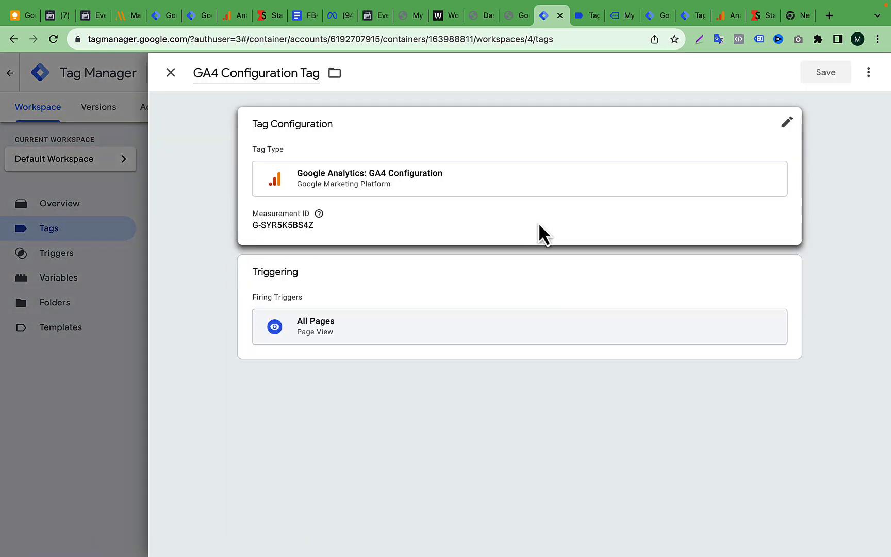
left_click(541, 232)
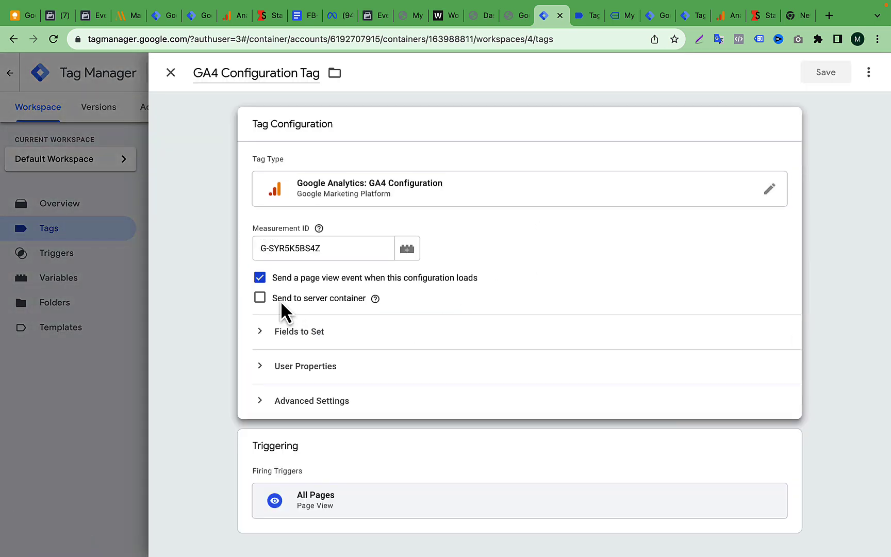
mouse_move(373, 303)
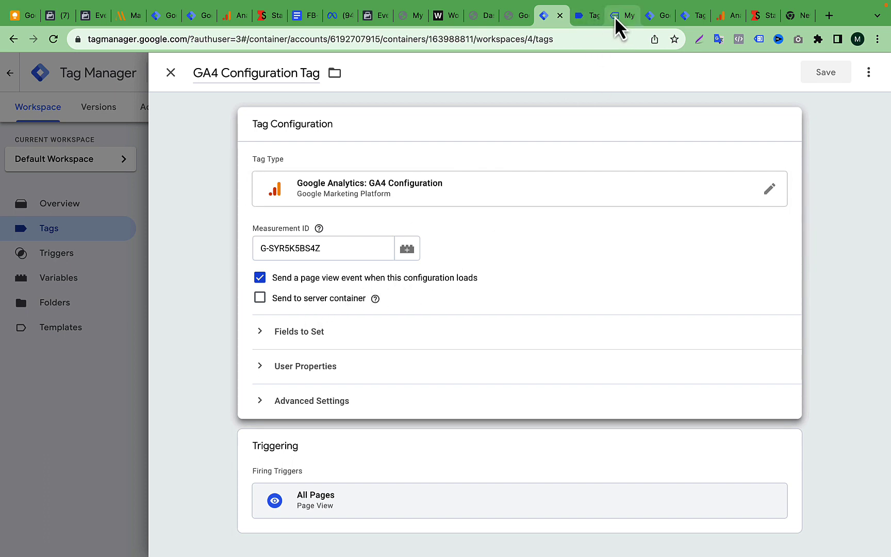
left_click(259, 299)
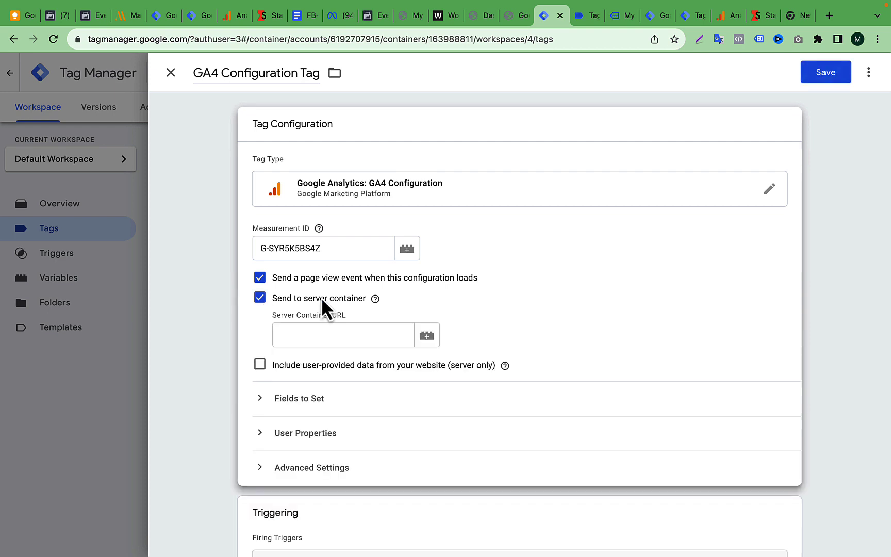
scroll(521, 309, "down", 2)
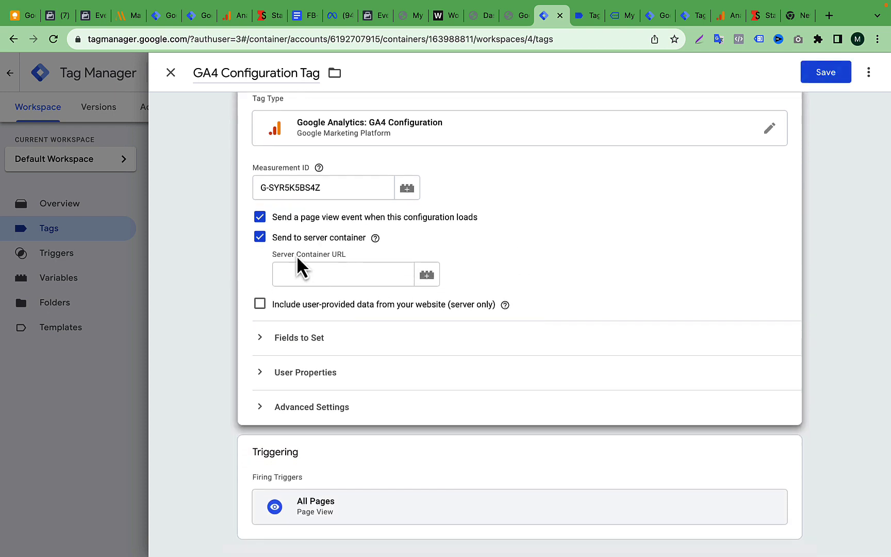
left_click(351, 274)
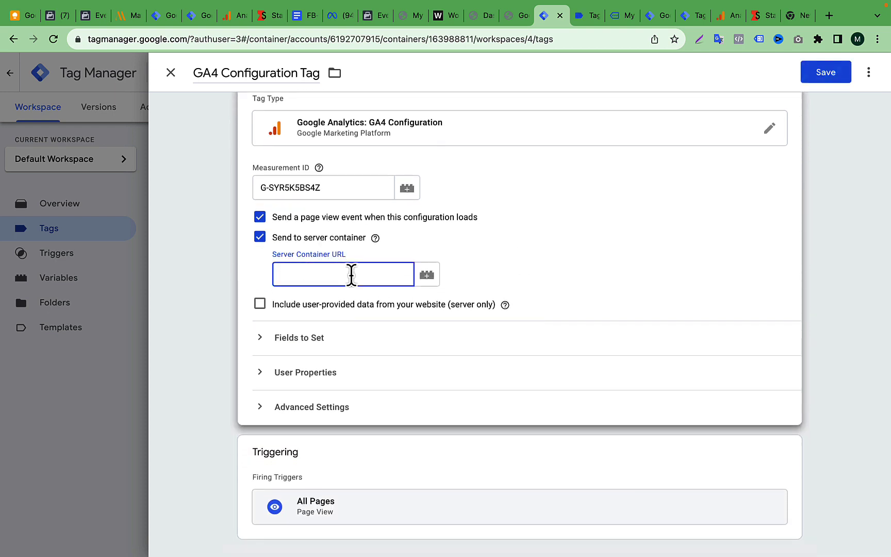
left_click(728, 16)
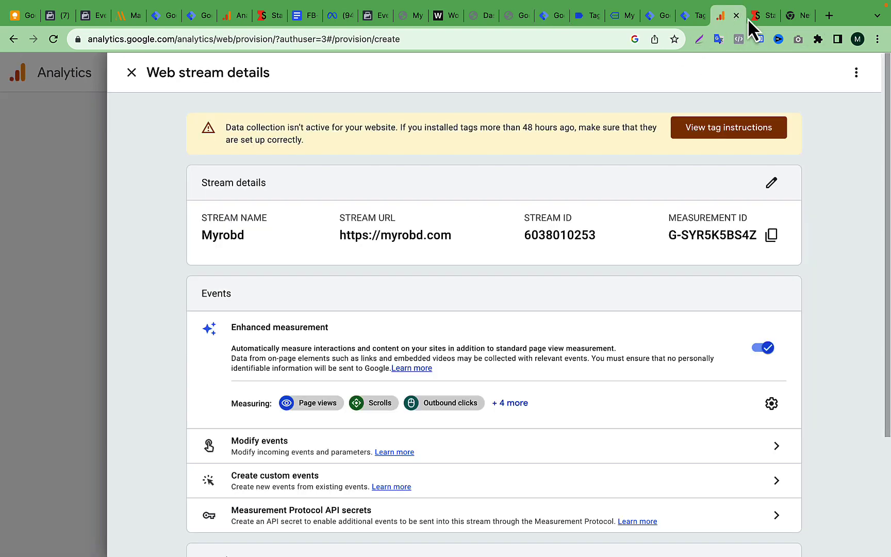
left_click(757, 16)
scroll(351, 349, "down", 7)
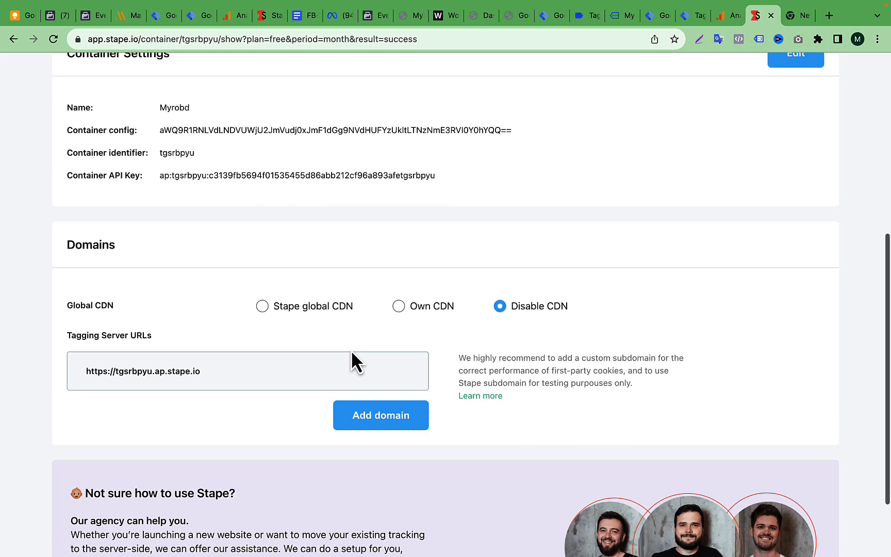
left_click(212, 372)
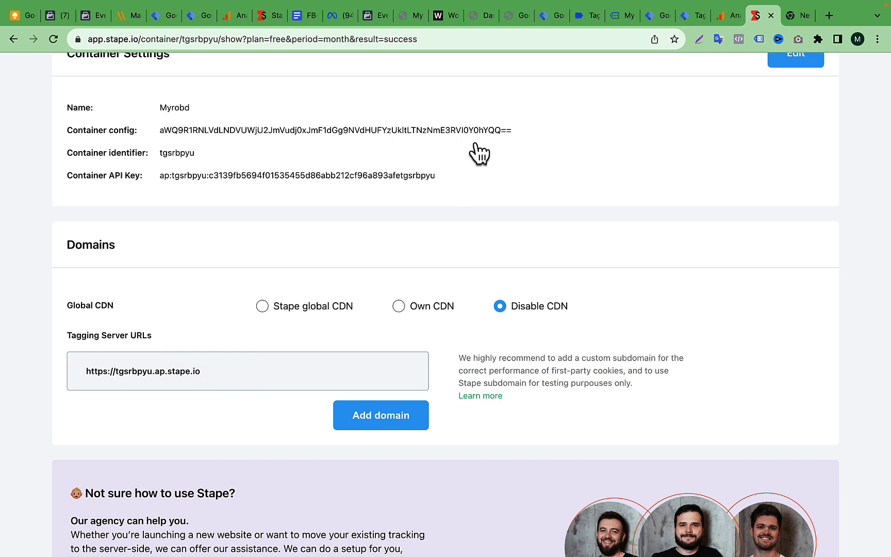
left_click(550, 19)
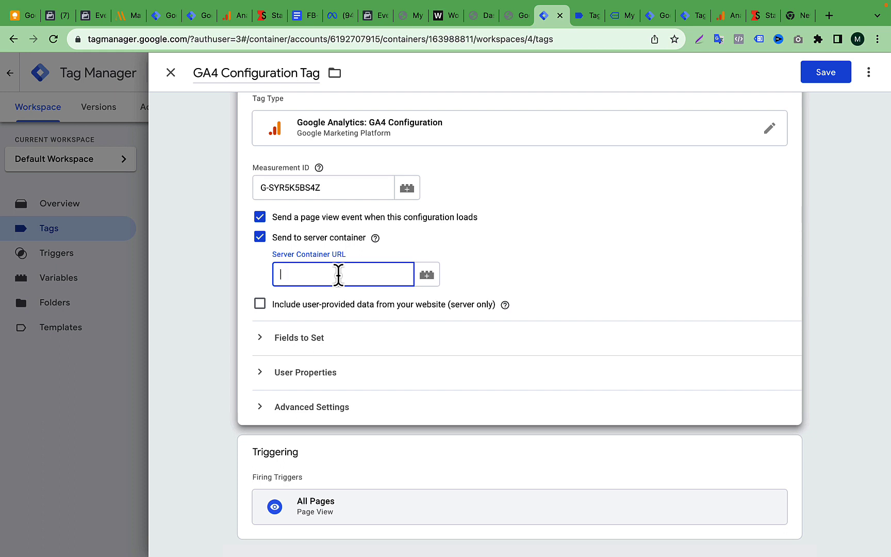
key("super+v")
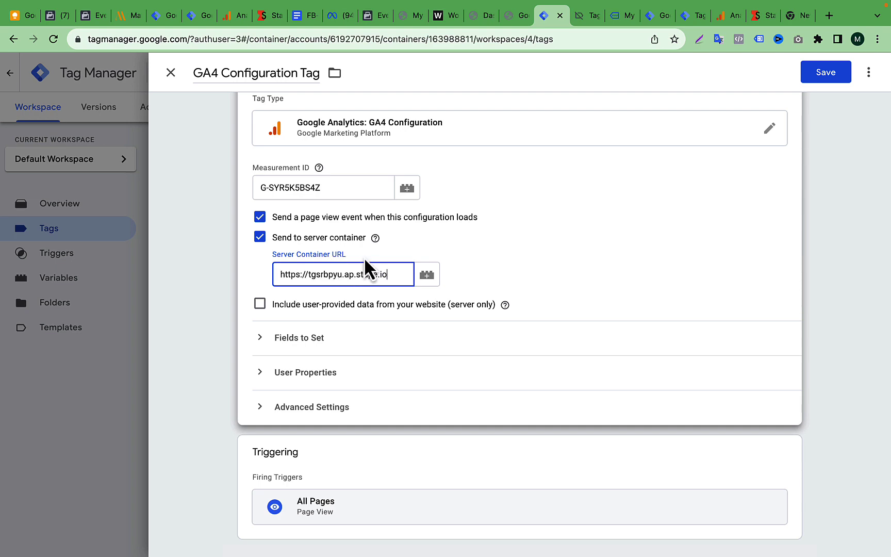
Compare against the Stape page and select the full server container URL for copying.
left_click(762, 15)
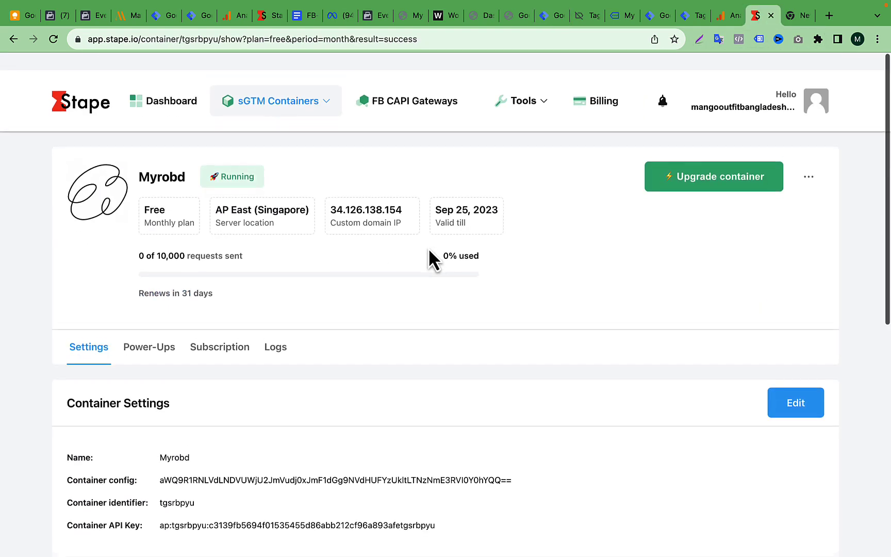
left_click(581, 16)
left_click(552, 17)
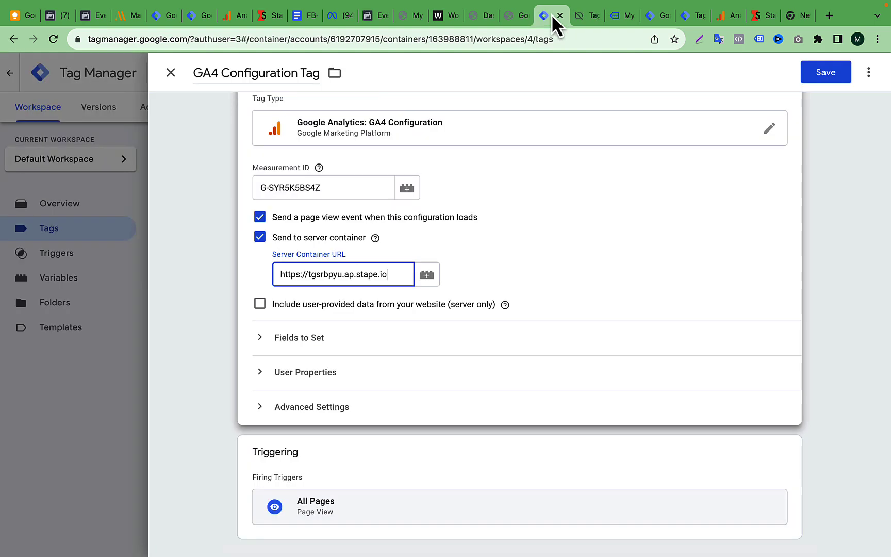
scroll(453, 284, "down", 1)
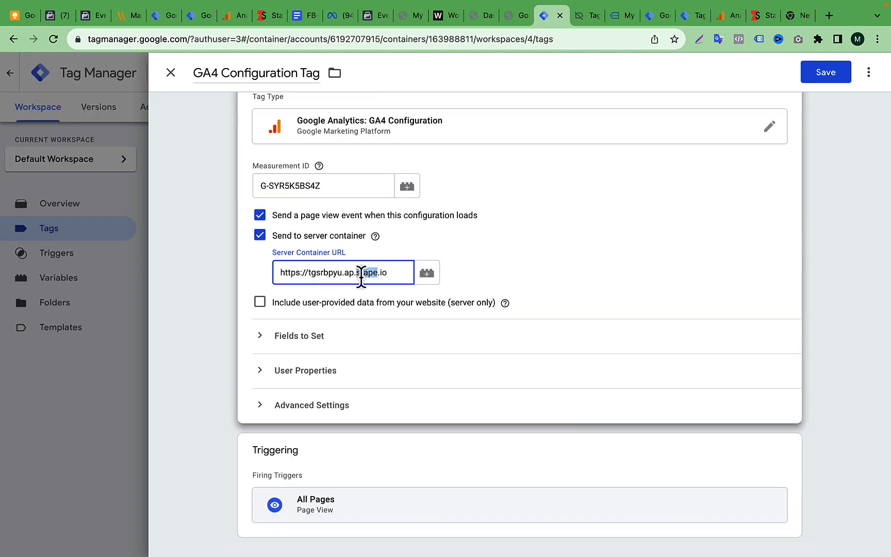
triple_click(361, 276)
triple_click(361, 276)
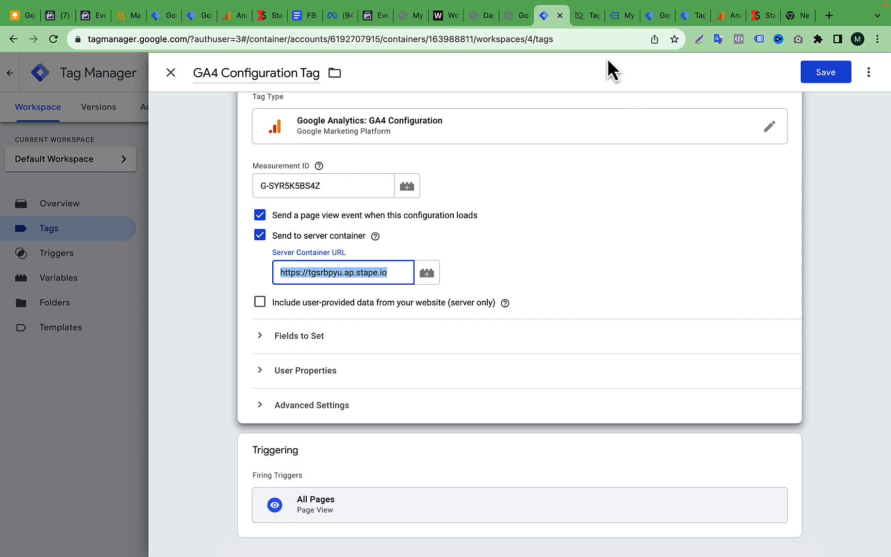
triple_click(384, 273)
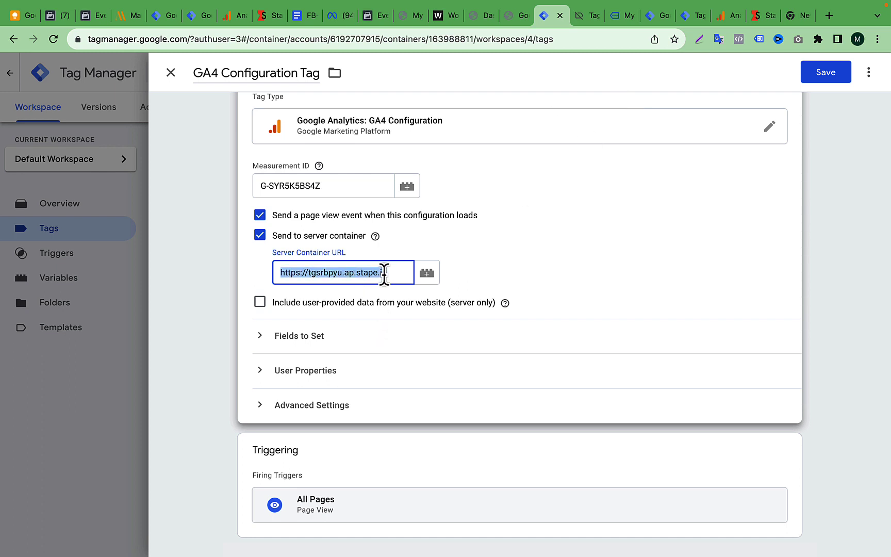
triple_click(384, 273)
left_click(362, 337)
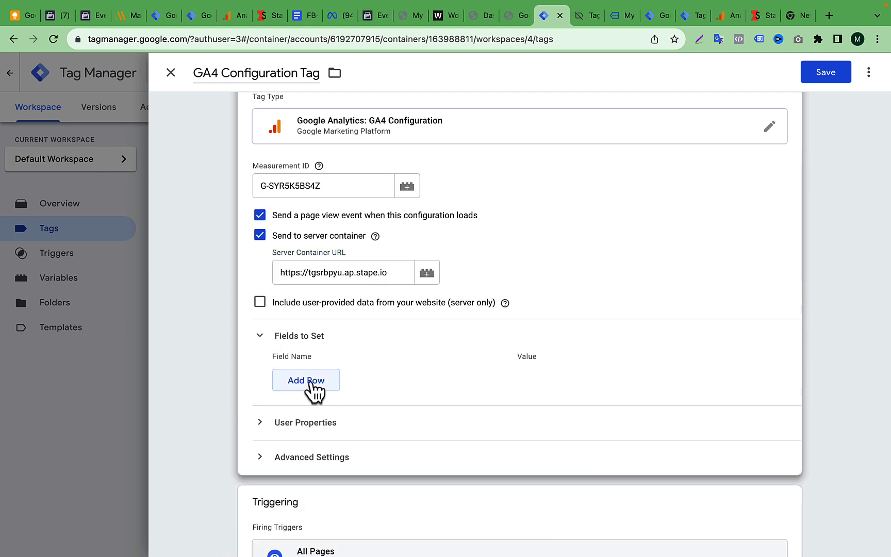
left_click(312, 380)
left_click(342, 378)
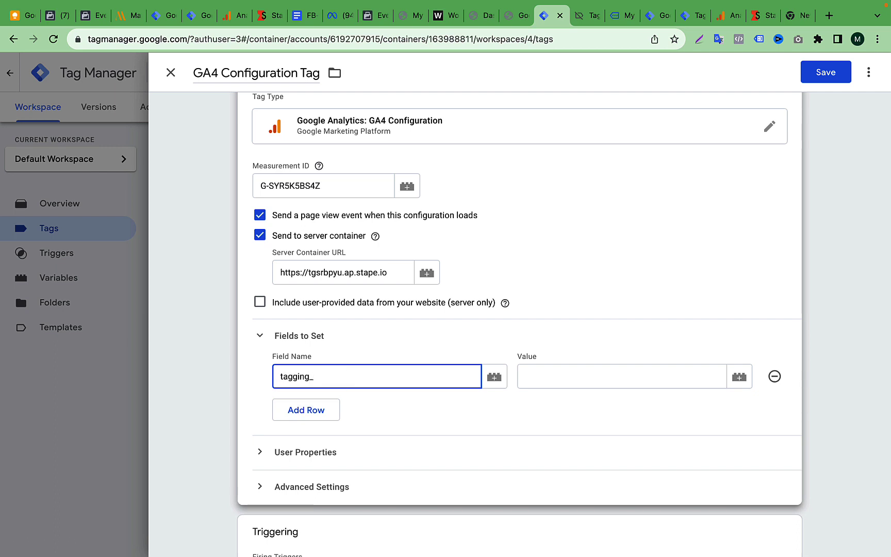
left_click(557, 381)
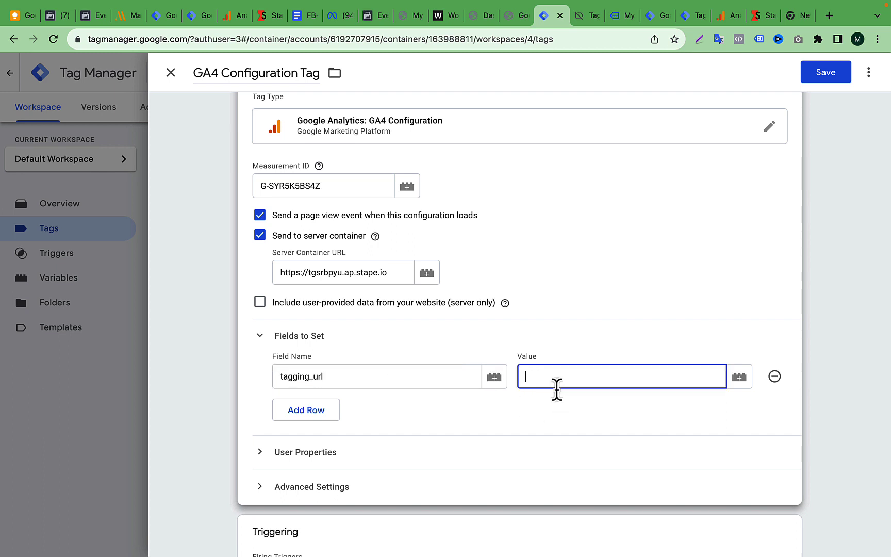
key("super+v")
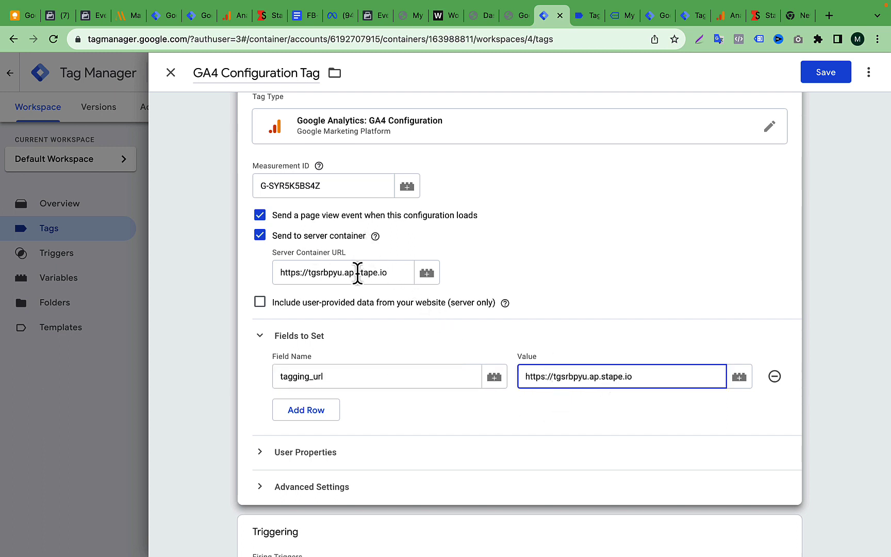
triple_click(358, 273)
triple_click(340, 376)
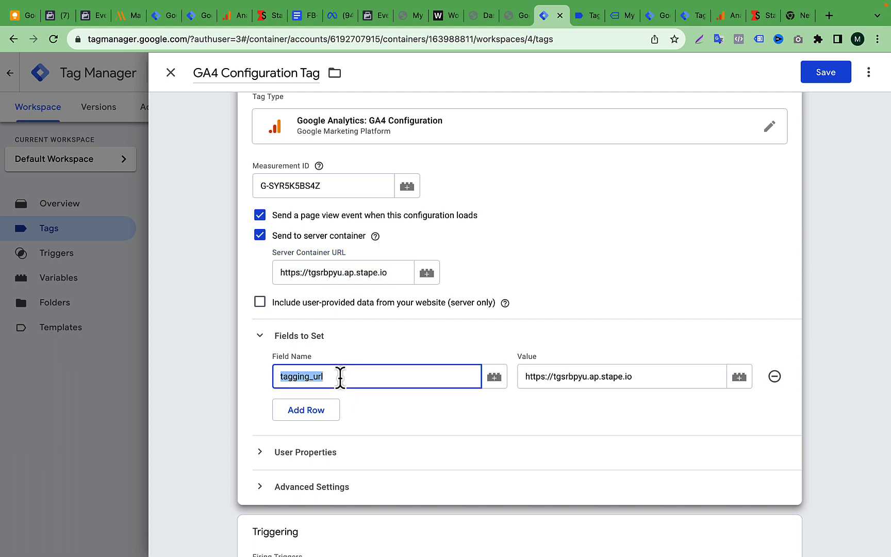
triple_click(564, 381)
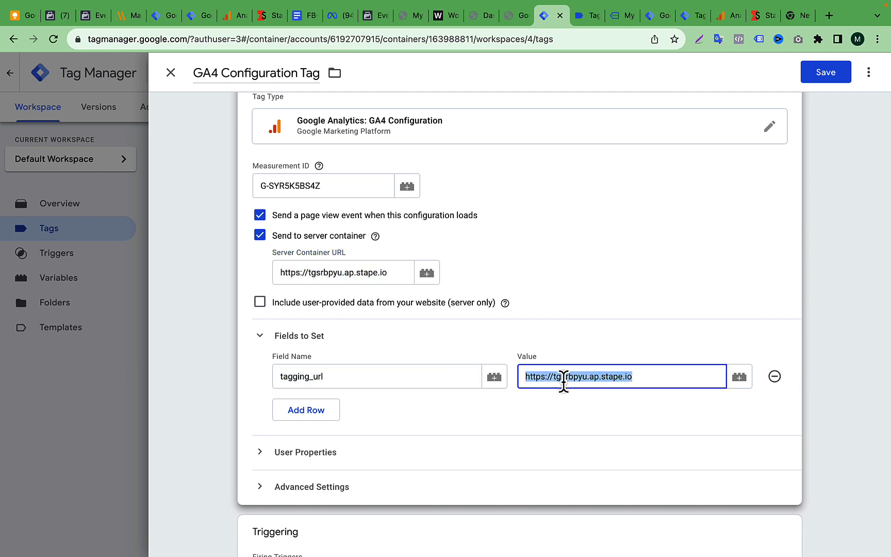
left_click(563, 382)
scroll(563, 383, "up", 1)
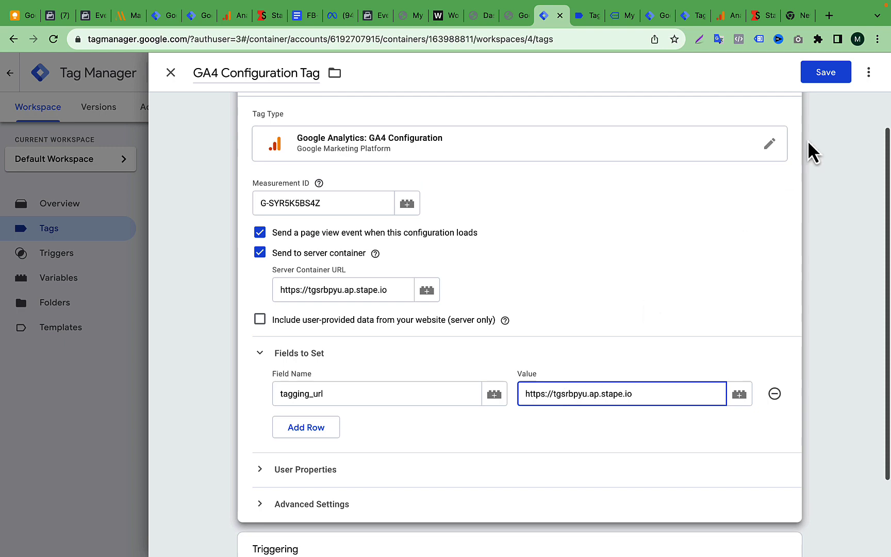
Save the GA4 tag and publish the web container as Version 4 without a description.
left_click(826, 75)
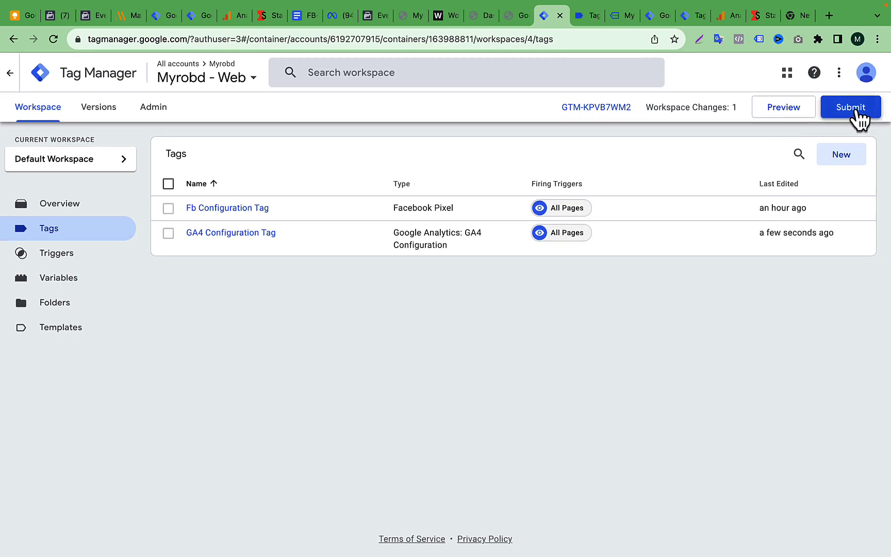
left_click(855, 110)
left_click(858, 76)
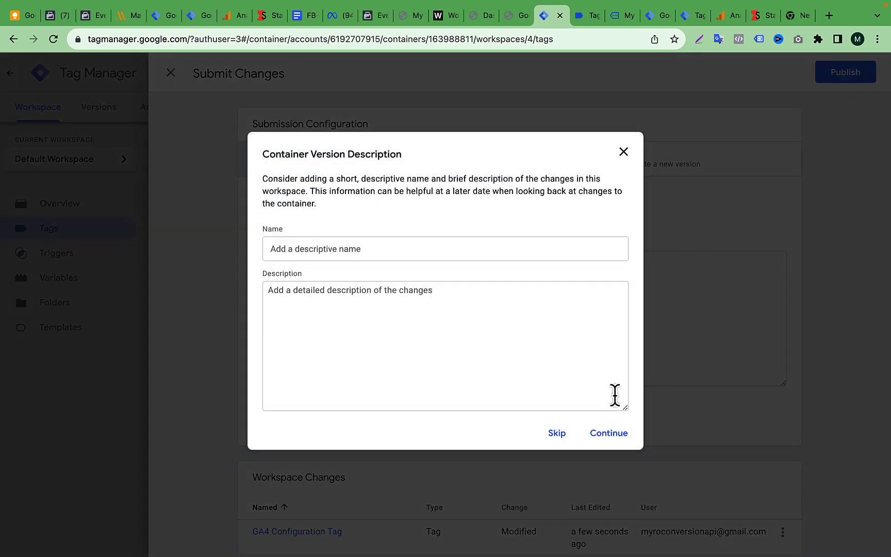
left_click(619, 434)
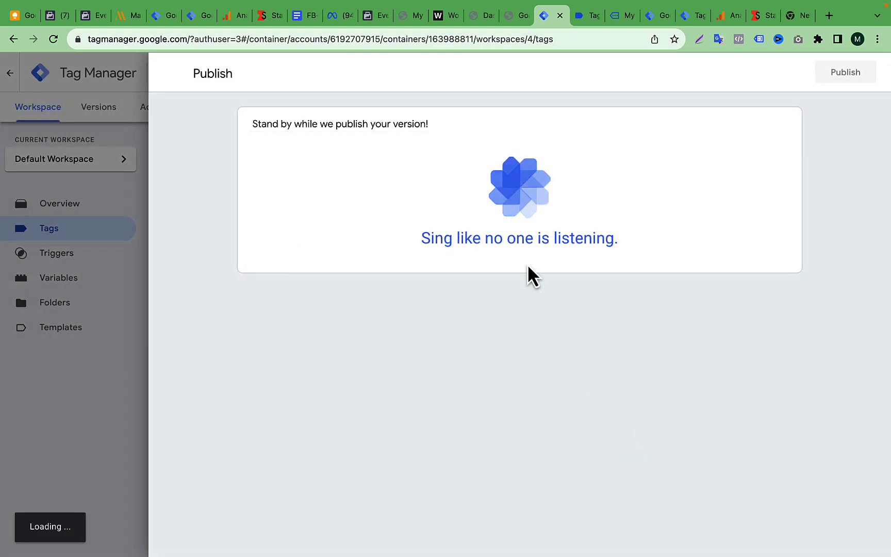
Check the tutorial outline in the notes, then return to the Tag Manager window.
key("ctrl+Up")
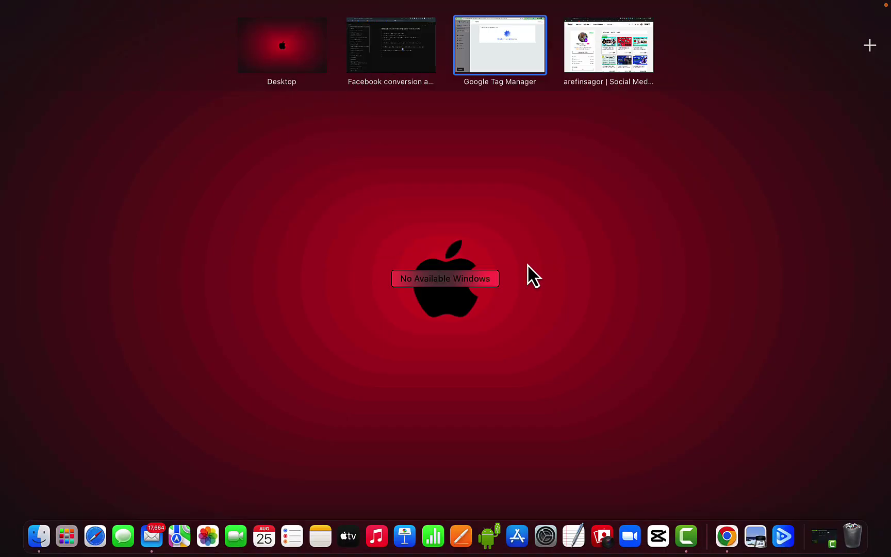
left_click(489, 269)
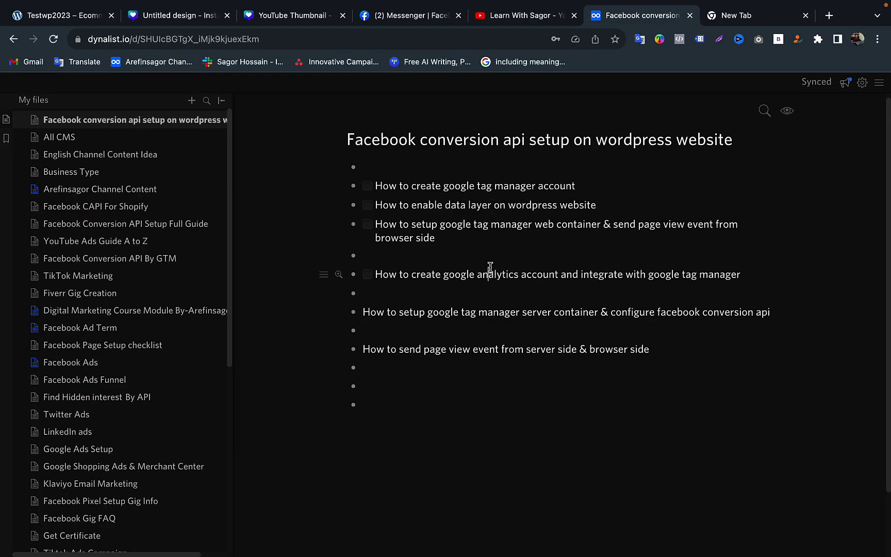
key("ctrl+Up")
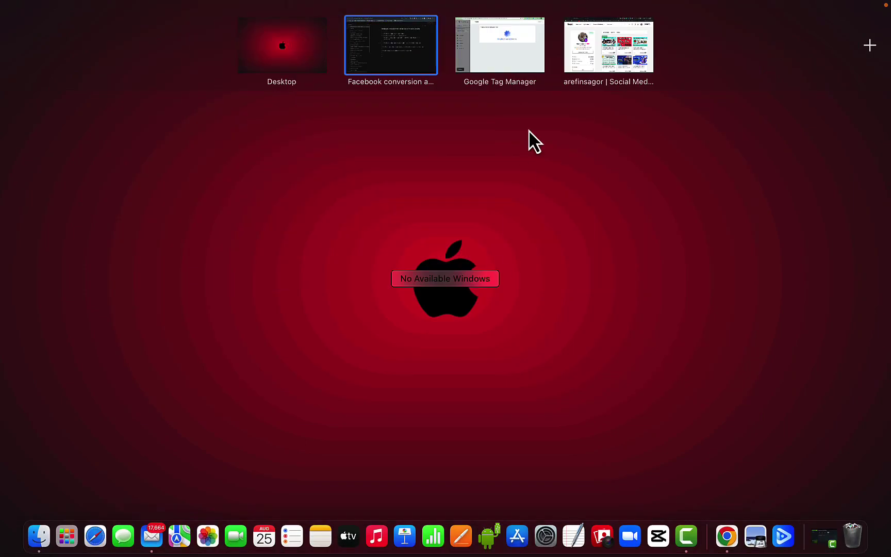
left_click(517, 58)
Close the published version details and go to the server container's triggers page.
left_click(44, 183)
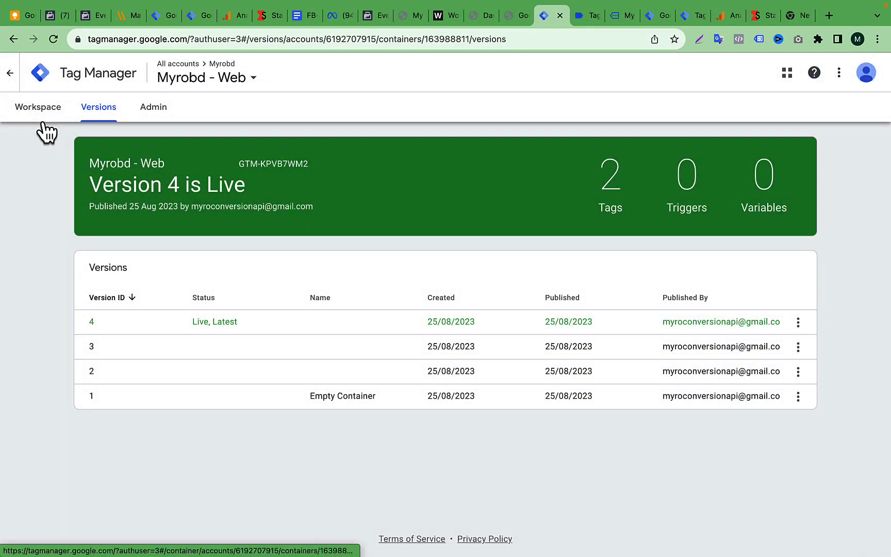
left_click(42, 120)
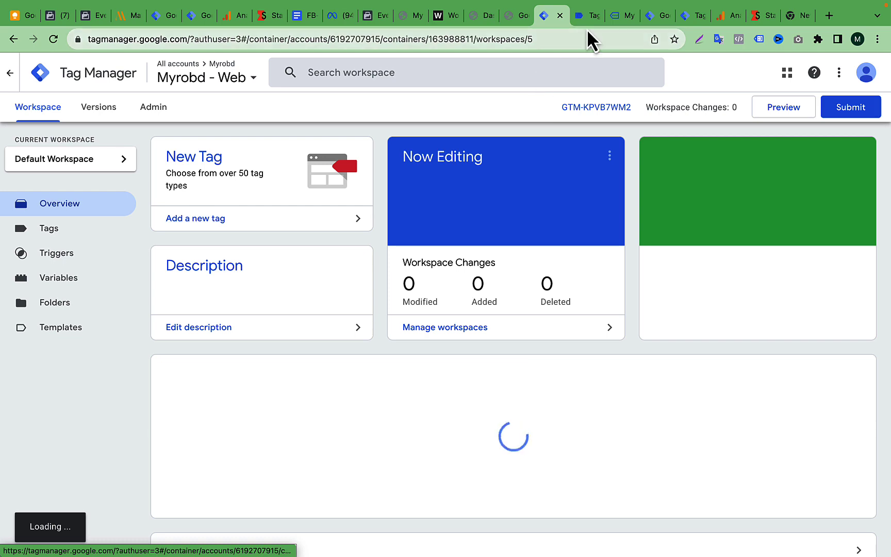
left_click(586, 25)
left_click(618, 23)
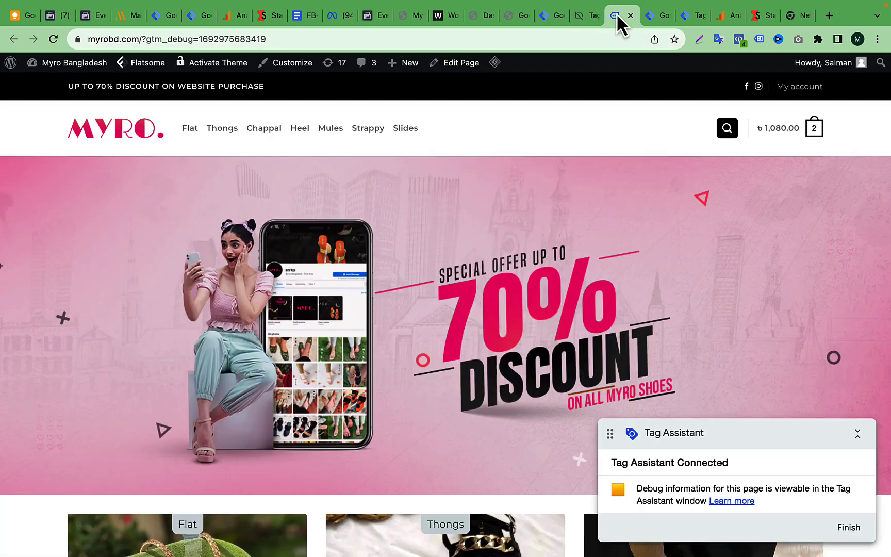
left_click(654, 16)
left_click(688, 17)
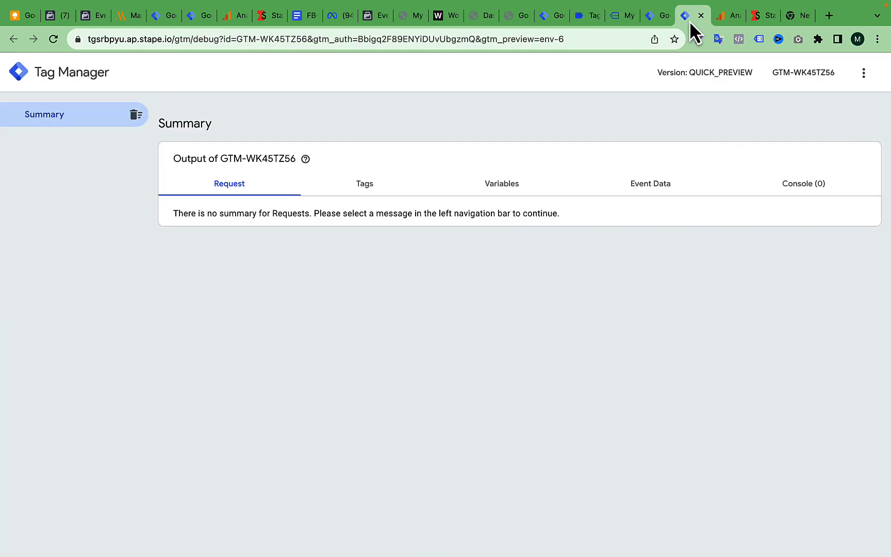
left_click(702, 16)
left_click(662, 18)
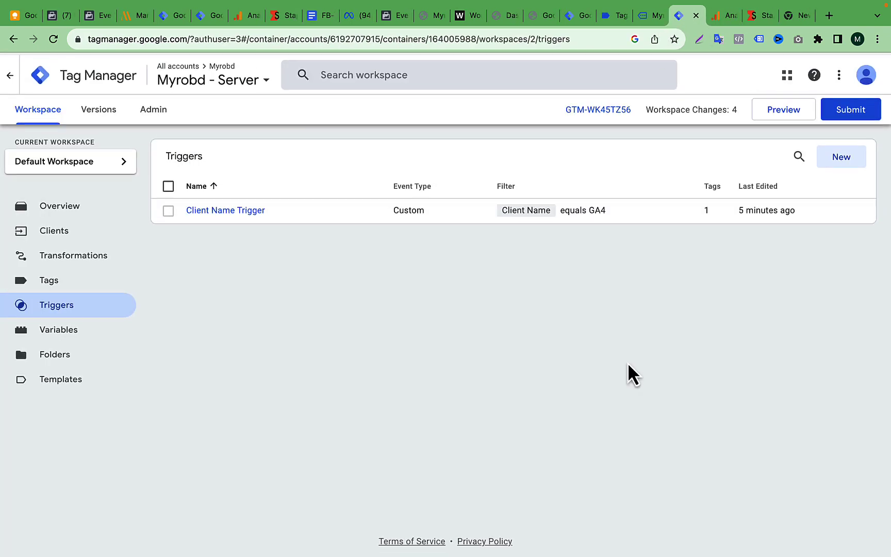
Start a fresh server container preview and confirm its Request tab shows no requests yet.
left_click(773, 109)
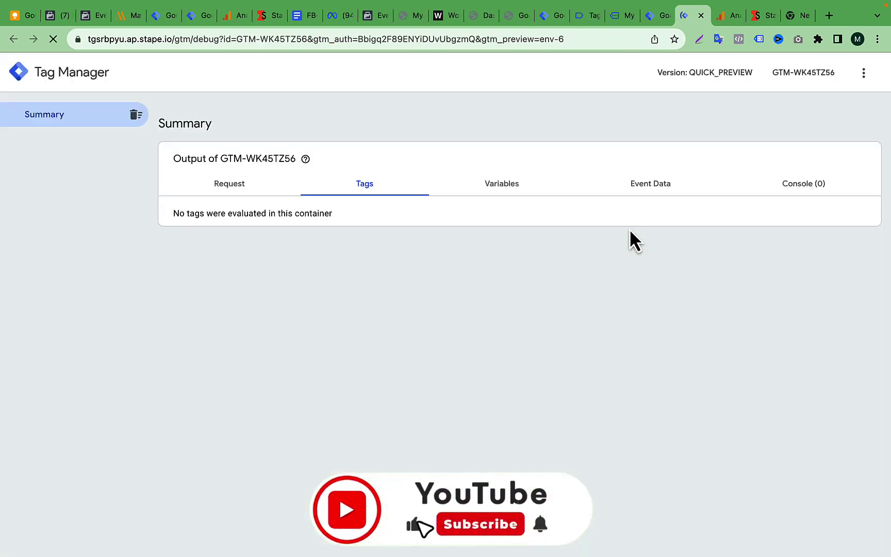
left_click(263, 190)
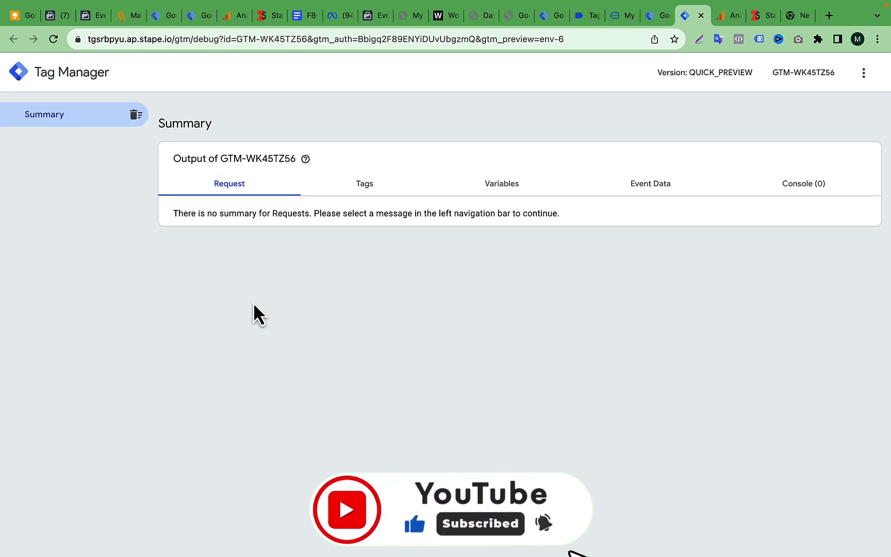
triple_click(415, 213)
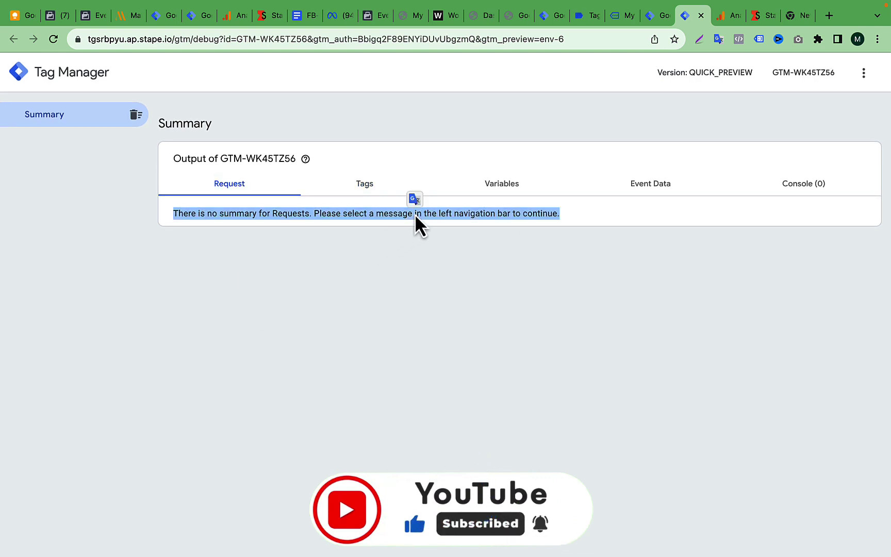
left_click(415, 213)
left_click(655, 19)
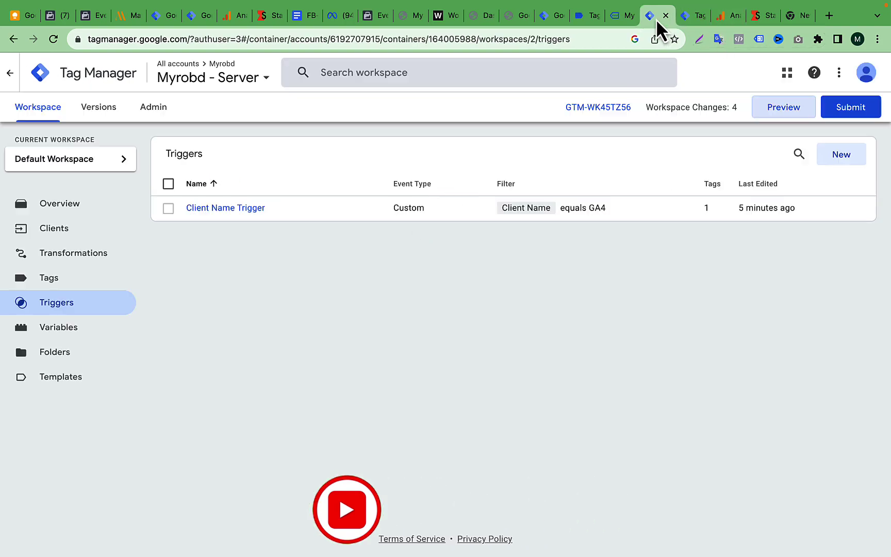
left_click(687, 21)
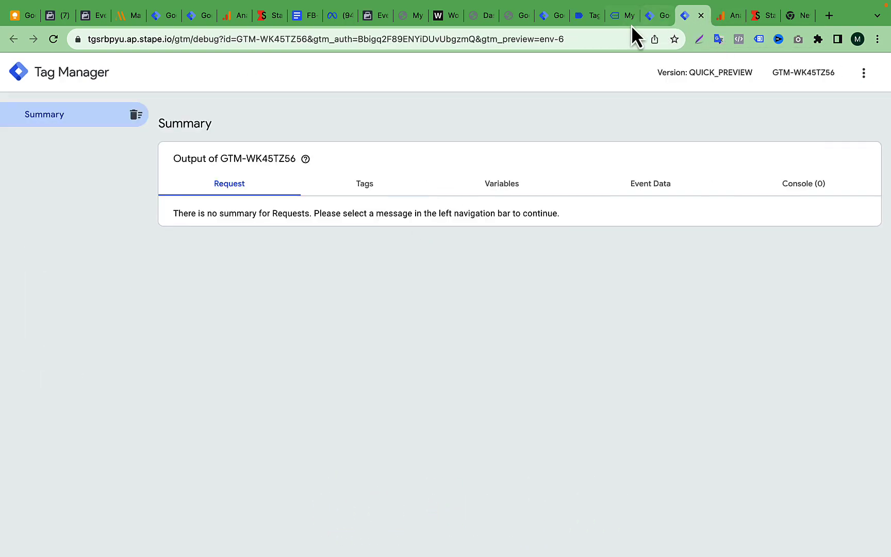
Scroll the myrobd.com homepage and open the Chappal category page.
left_click(620, 15)
scroll(528, 278, "down", 8)
scroll(528, 279, "down", 5)
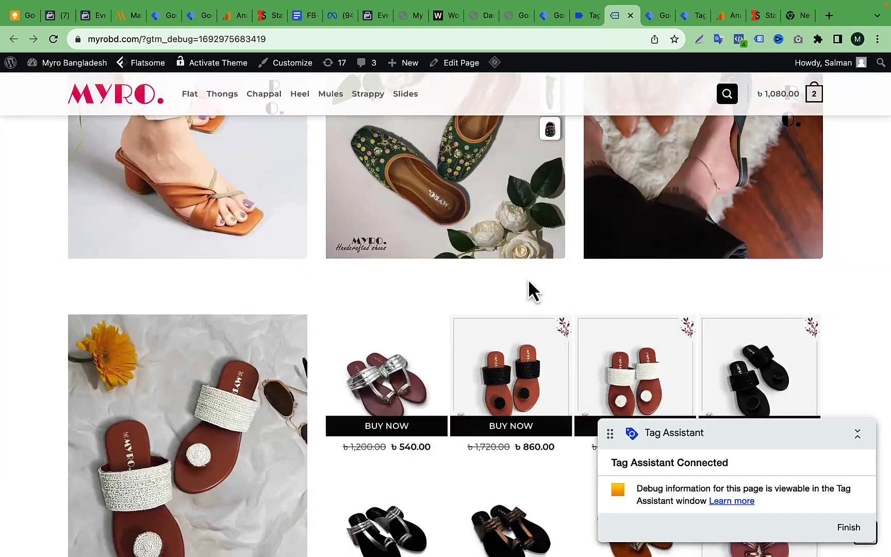
left_click(510, 253)
scroll(518, 234, "down", 10)
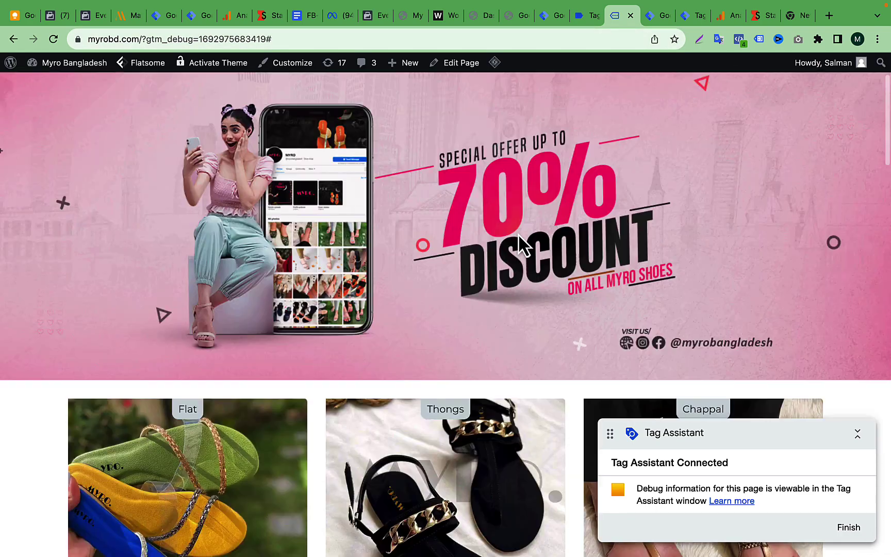
left_click(497, 310)
scroll(680, 165, "down", 10)
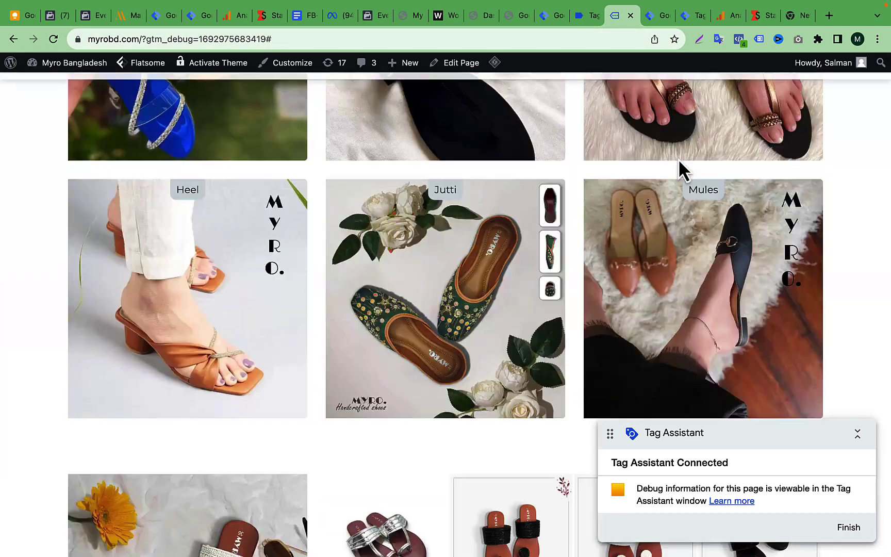
left_click(552, 300)
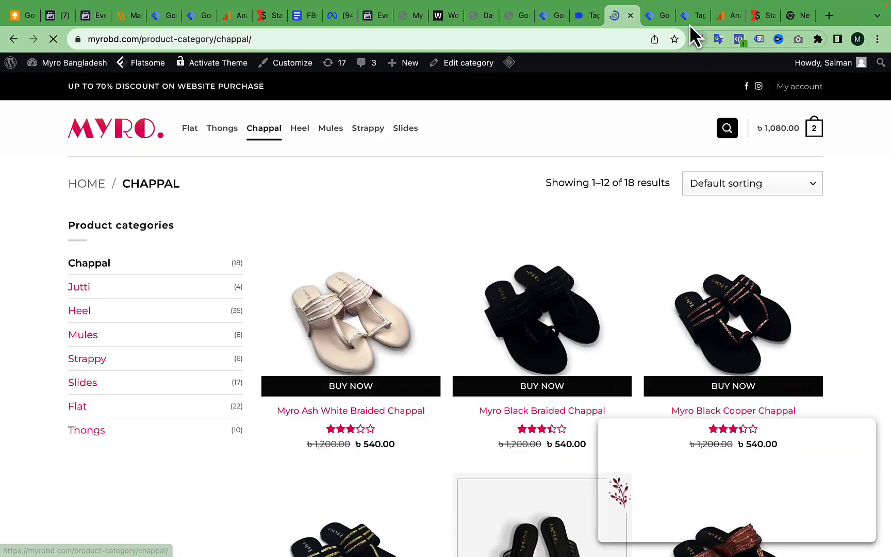
Return to the Myrobd - Web workspace overview showing Version 4 live.
left_click(689, 17)
left_click(648, 20)
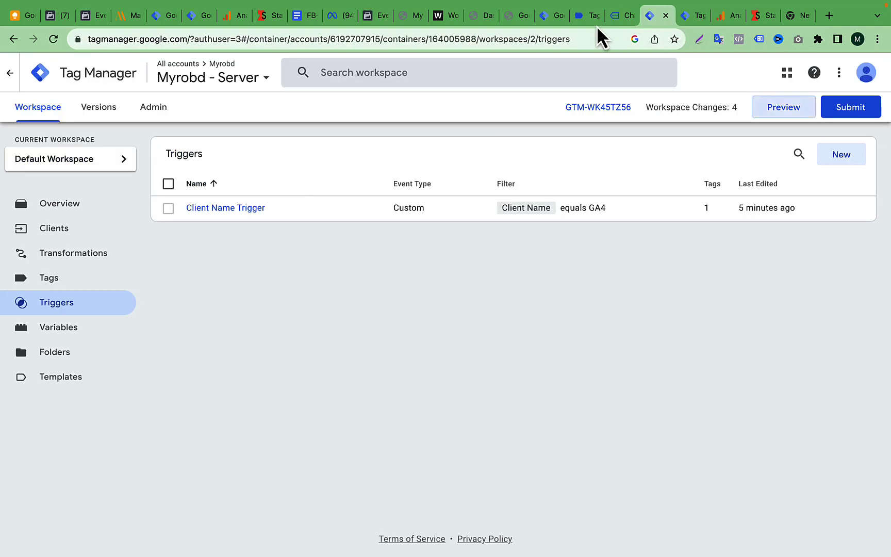
left_click(582, 16)
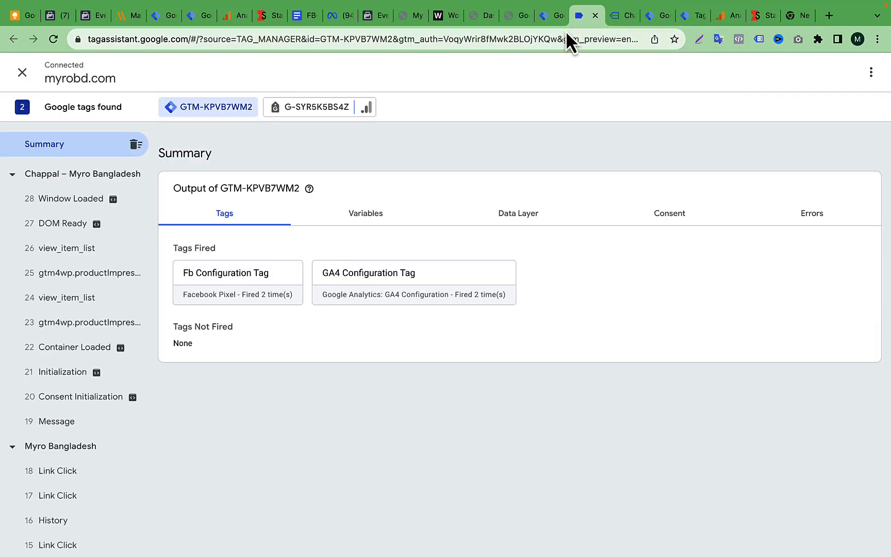
left_click(547, 20)
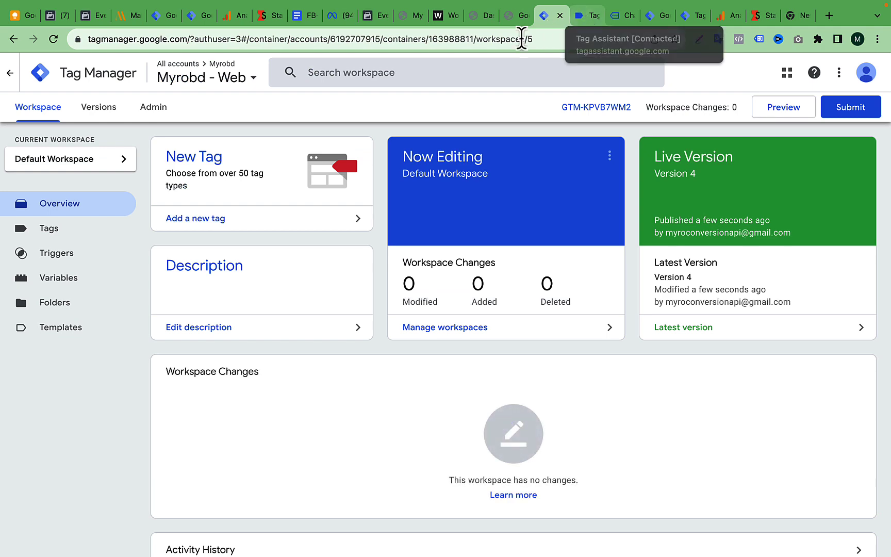
Expand the Browser PageView (21:07:34) and Server PageView (21:07:36) test events for the chappal page.
left_click(370, 18)
scroll(418, 413, "down", 4)
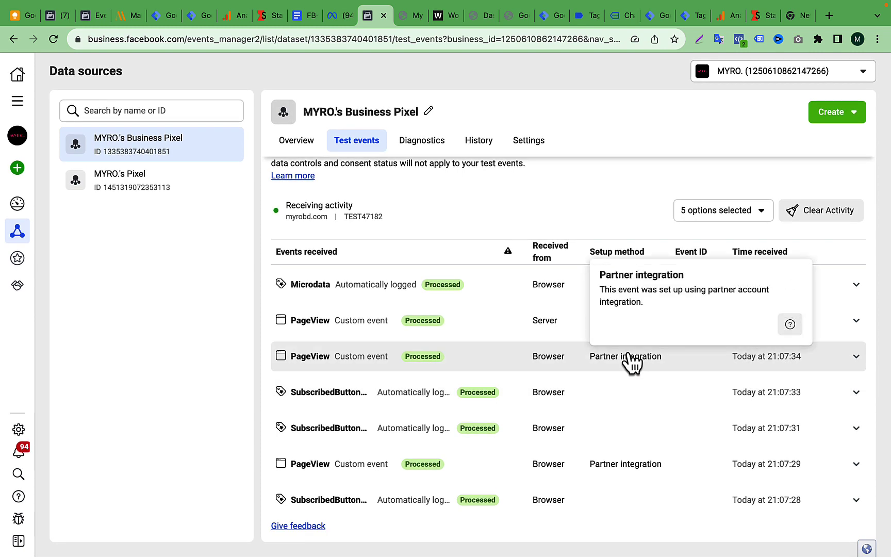
scroll(629, 364, "up", 1)
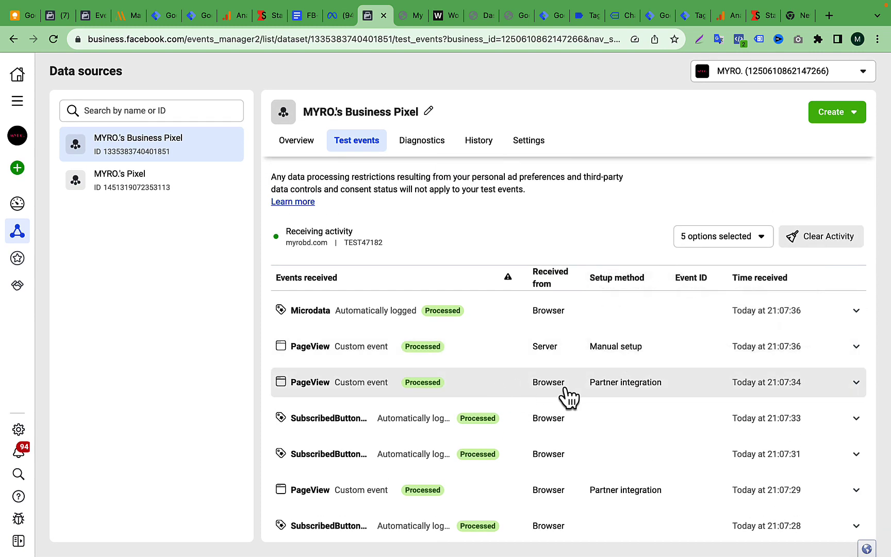
left_click(314, 391)
scroll(475, 396, "down", 3)
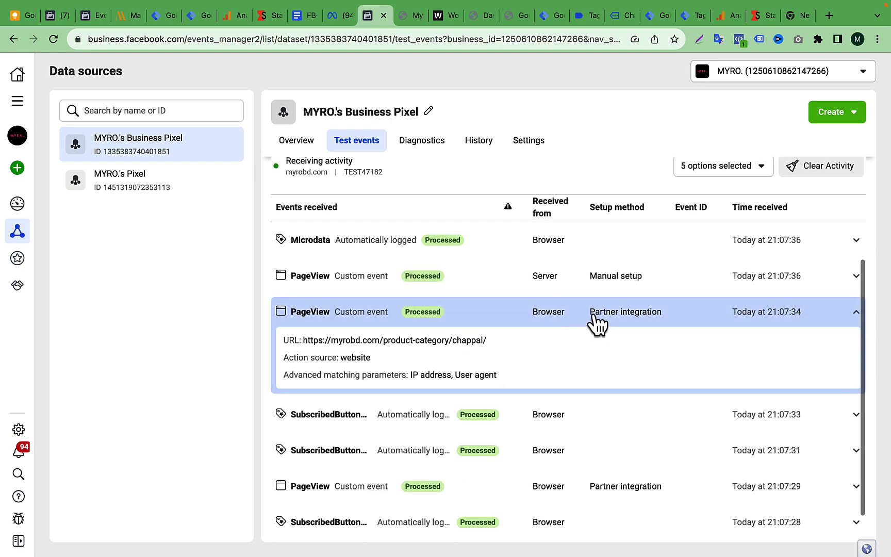
mouse_move(597, 322)
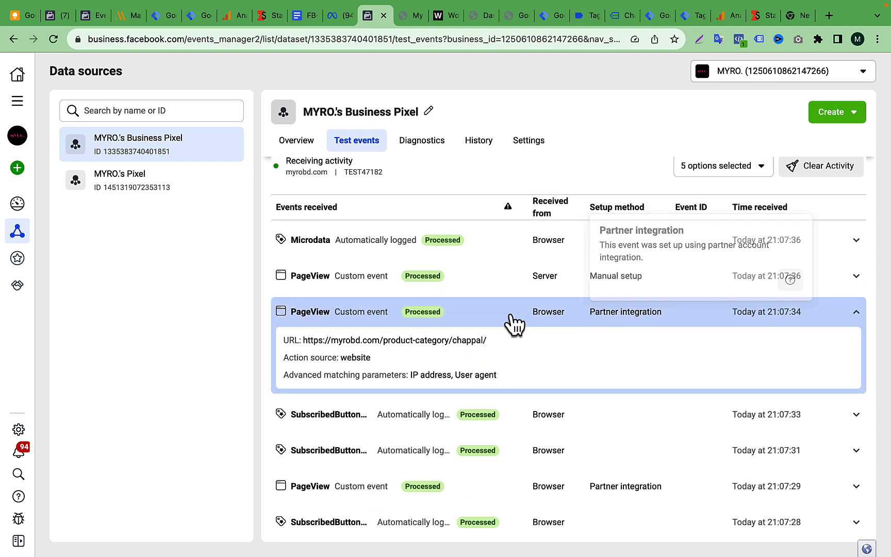
left_click(521, 279)
scroll(498, 376, "down", 2)
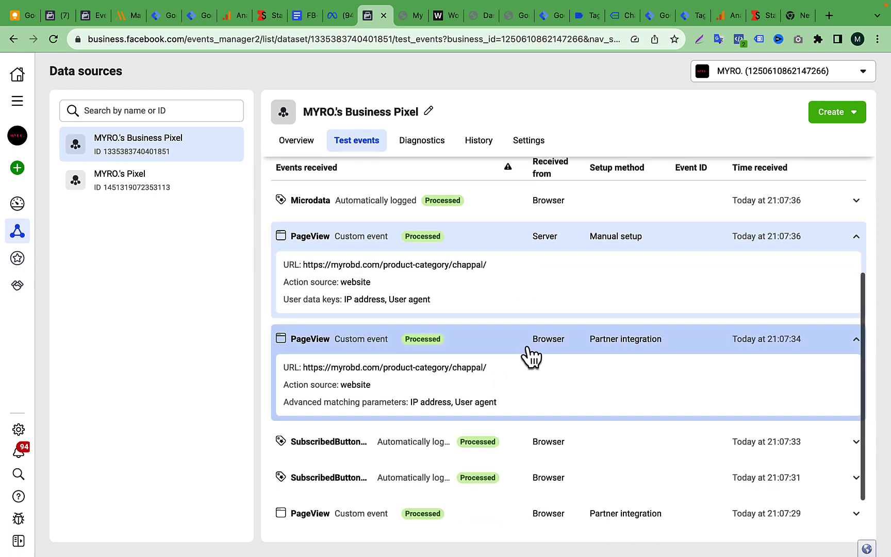
scroll(526, 359, "down", 1)
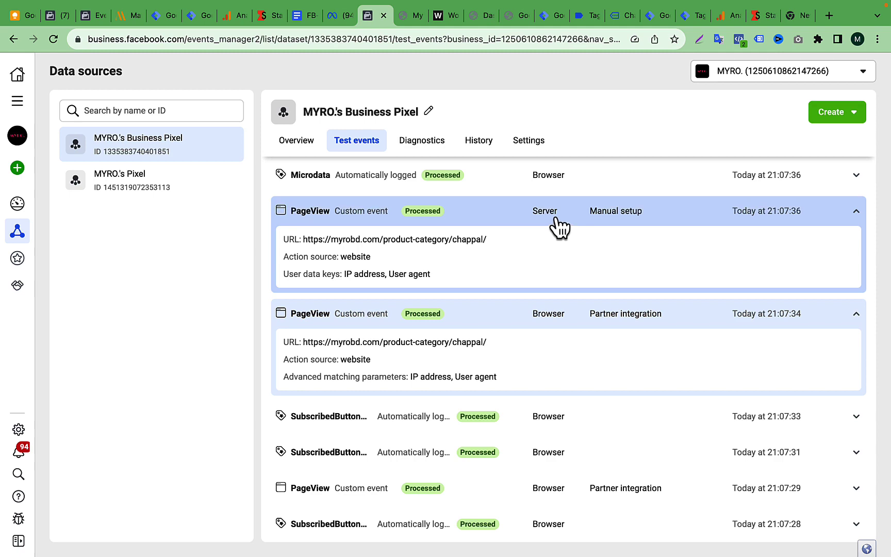
Verify FB Capi Tag succeeded on page_view in the server preview, then revisit Events Manager test events.
left_click(576, 17)
left_click(626, 15)
left_click(659, 16)
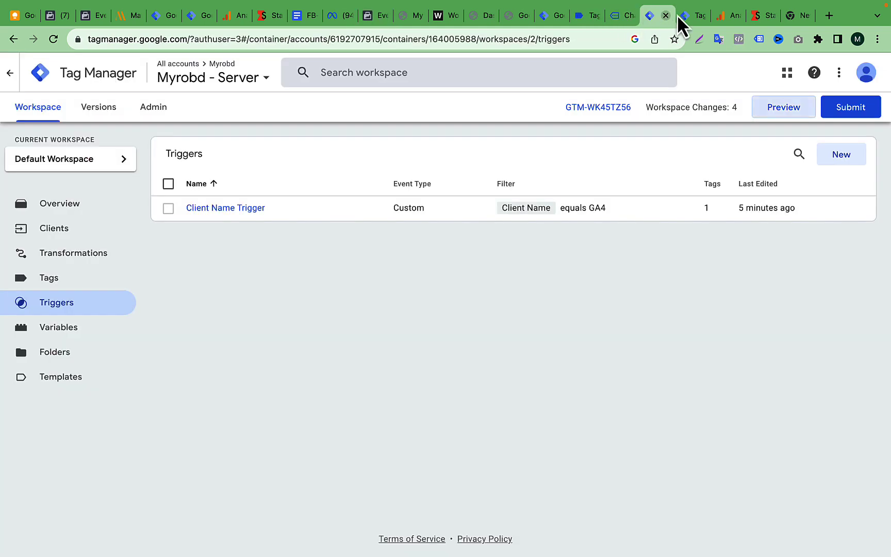
left_click(690, 16)
left_click(384, 193)
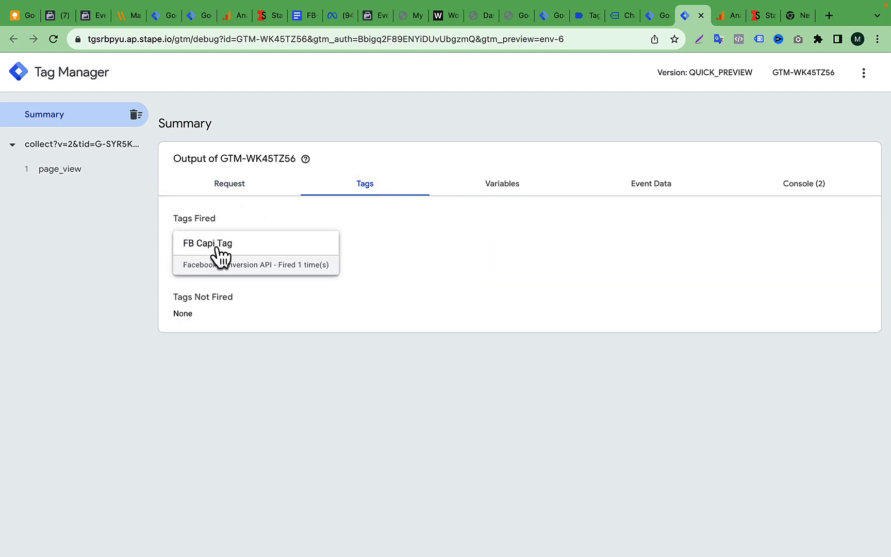
left_click(36, 168)
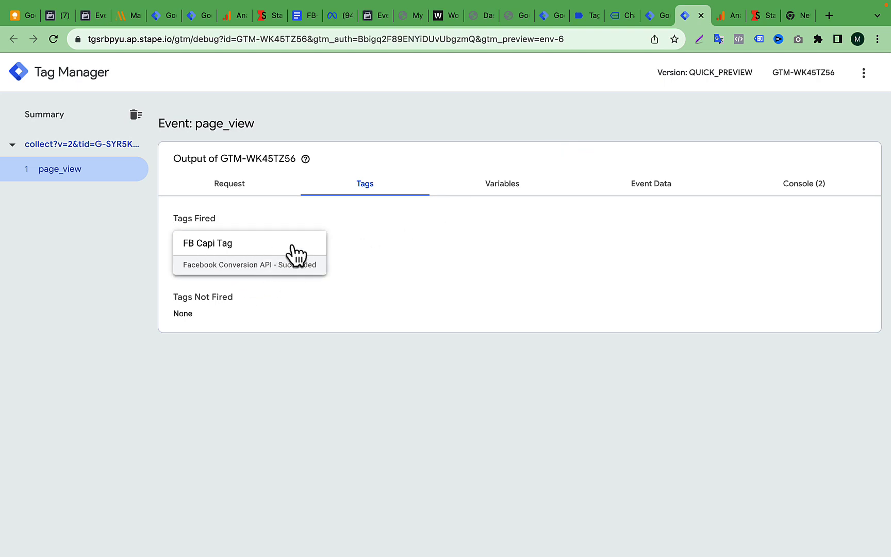
left_click(375, 16)
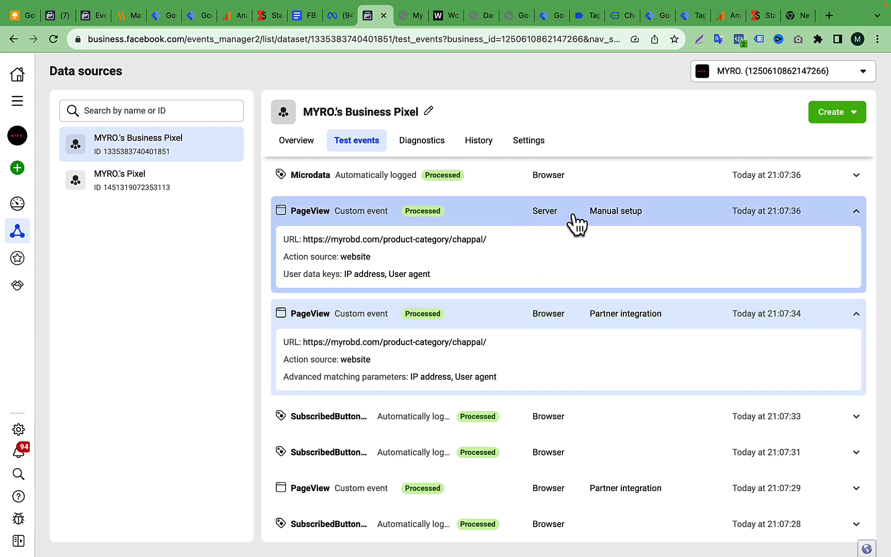
left_click(581, 15)
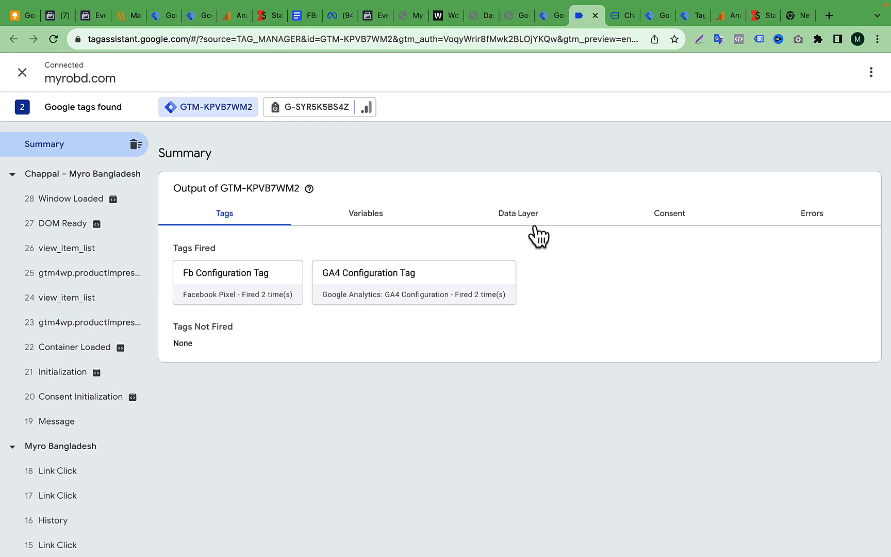
left_click(371, 16)
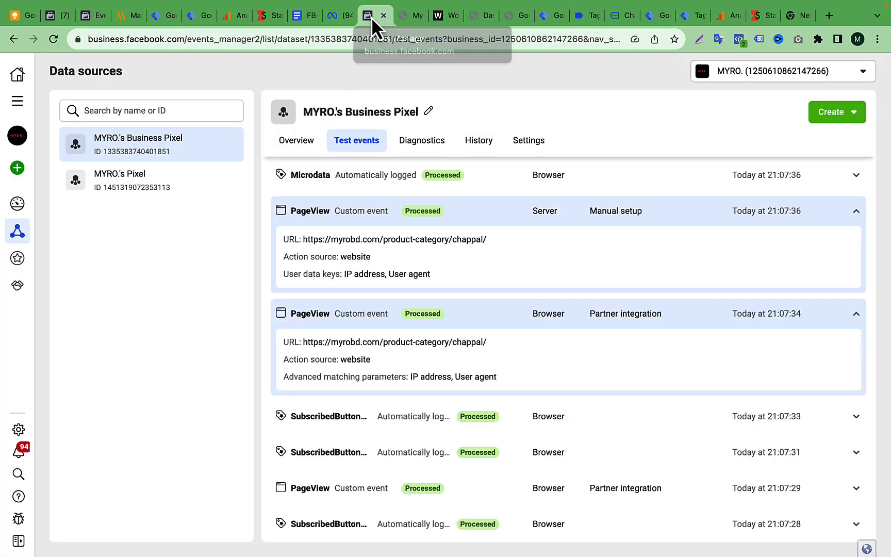